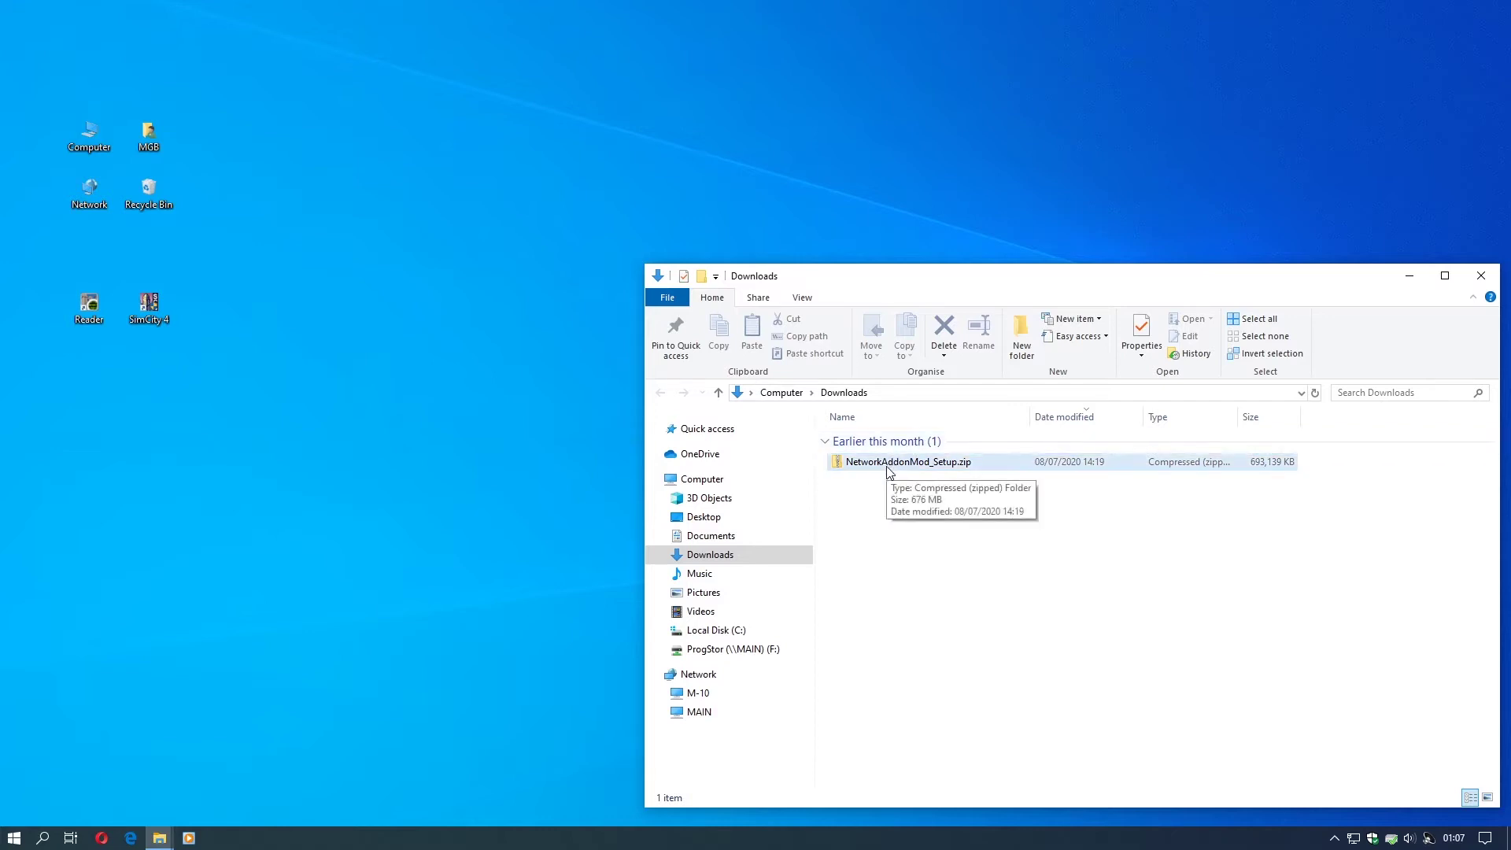
# Bring up the context menu for NetworkAddonMod_Setup.zip in Downloads.
pyautogui.rightClick(887, 466)
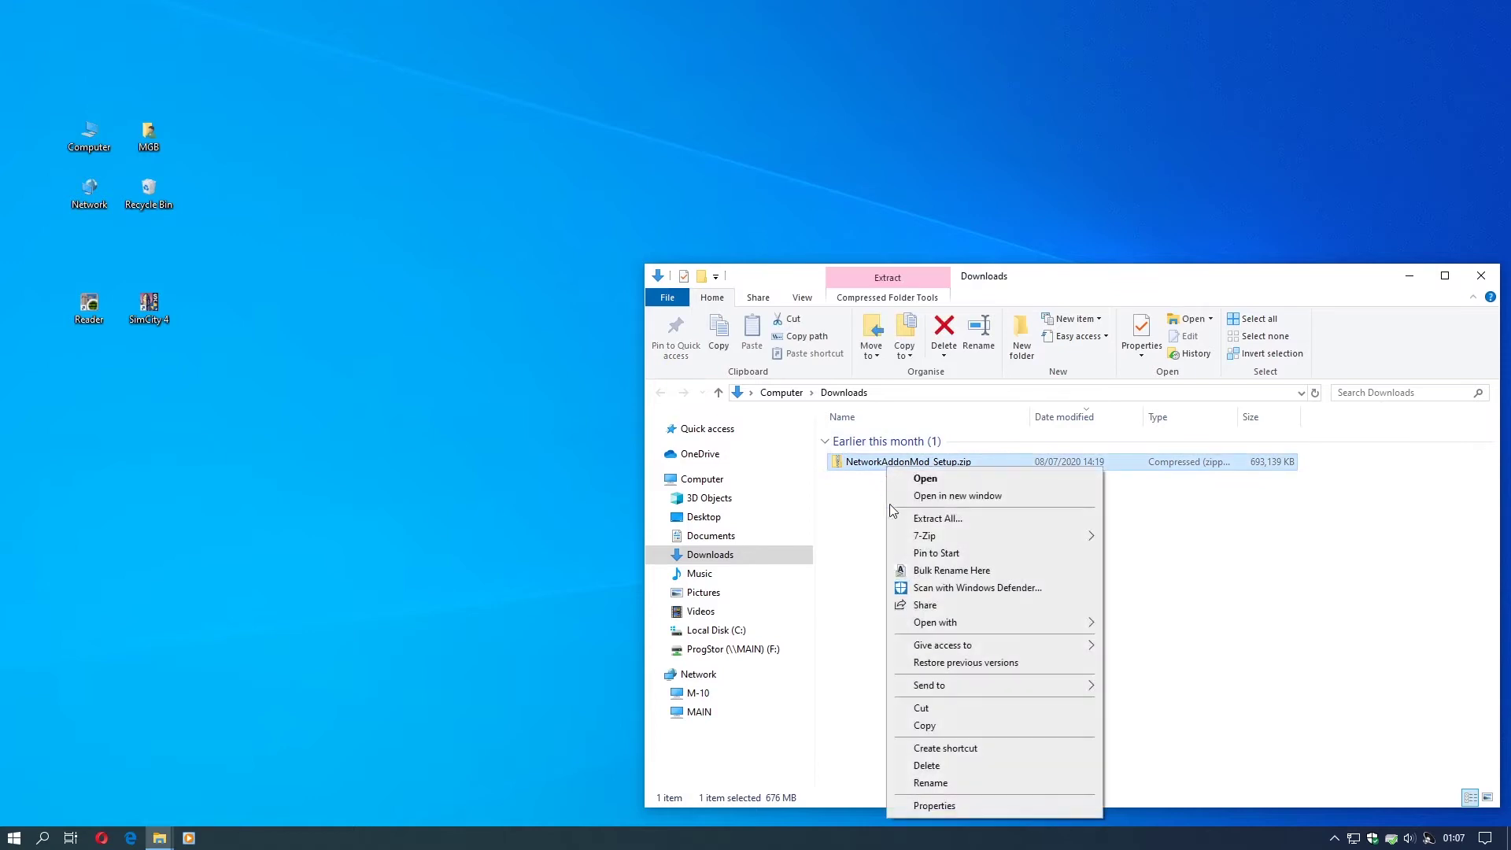
# Extract NetworkAddonMod_Setup.zip to the default NetworkAddonMod_Setup folder in Downloads.
pyautogui.click(983, 519)
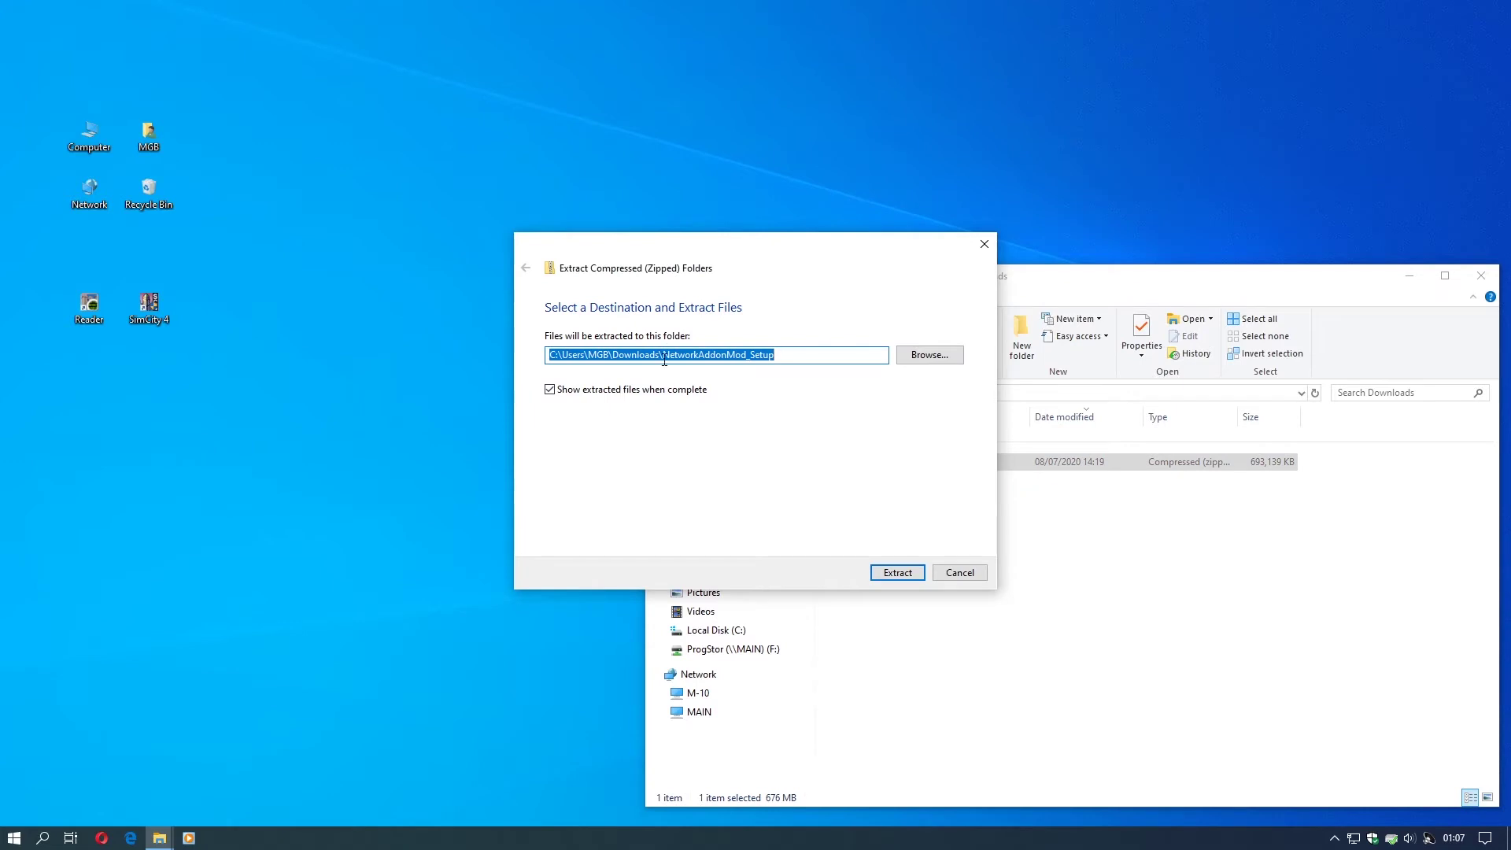
pyautogui.click(889, 574)
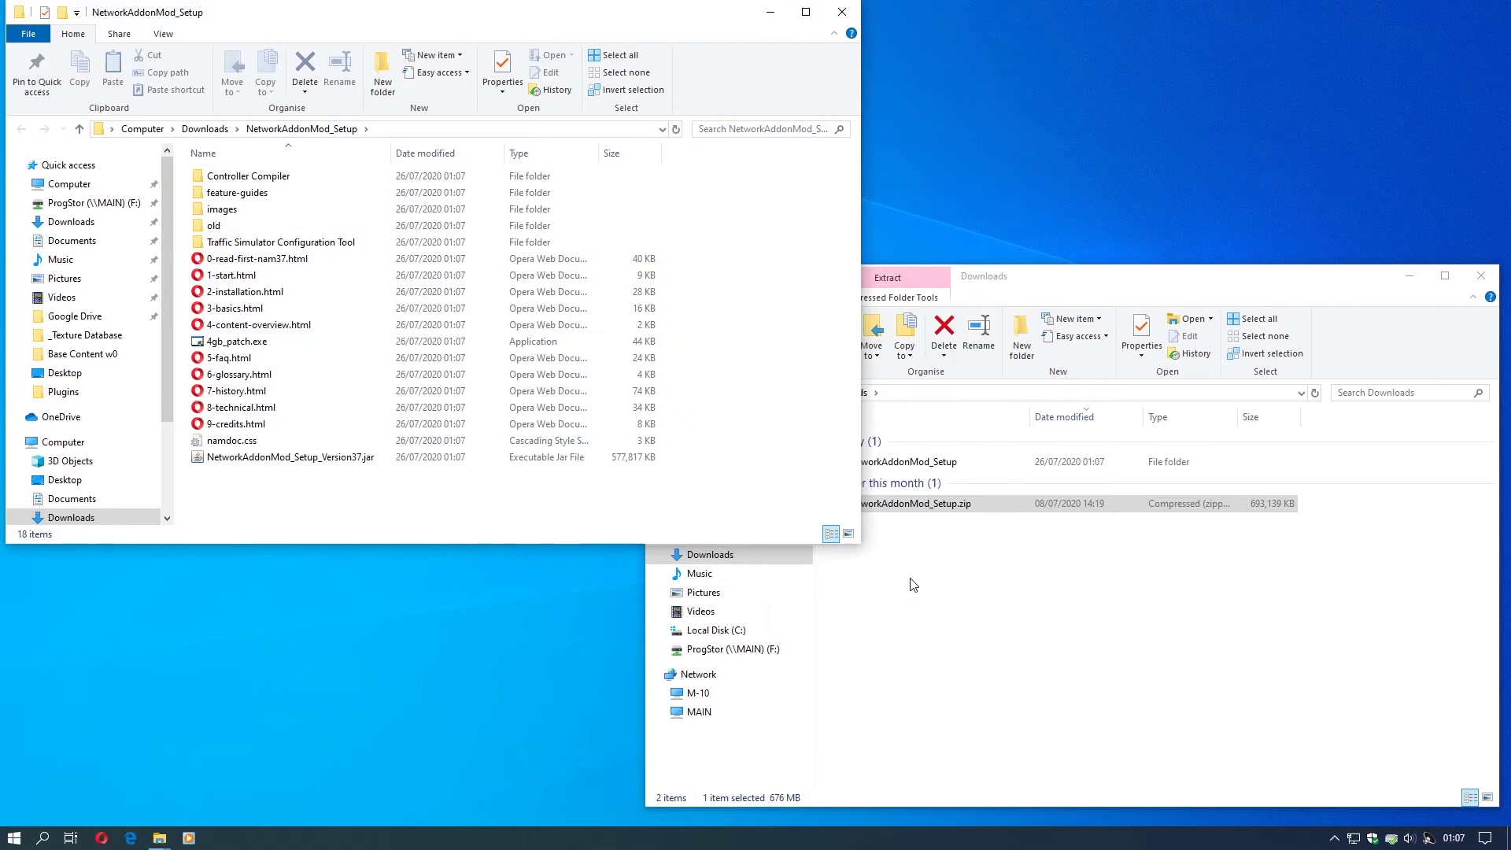
# Centre the window and reopen the extracted NetworkAddonMod_Setup folder from Downloads.
pyautogui.moveTo(486, 15); pyautogui.dragTo(898, 148)
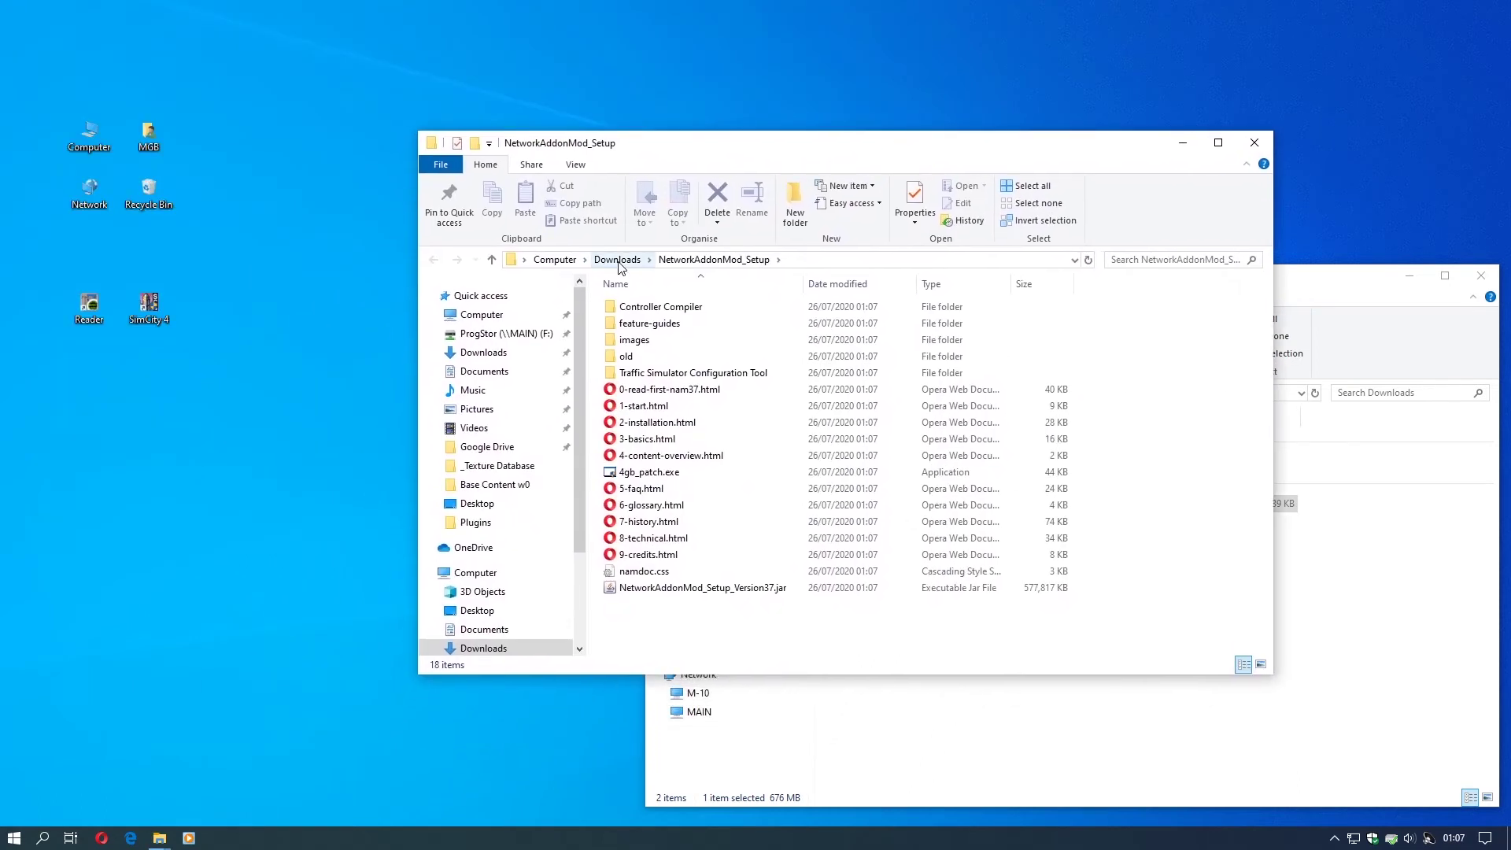
pyautogui.click(619, 260)
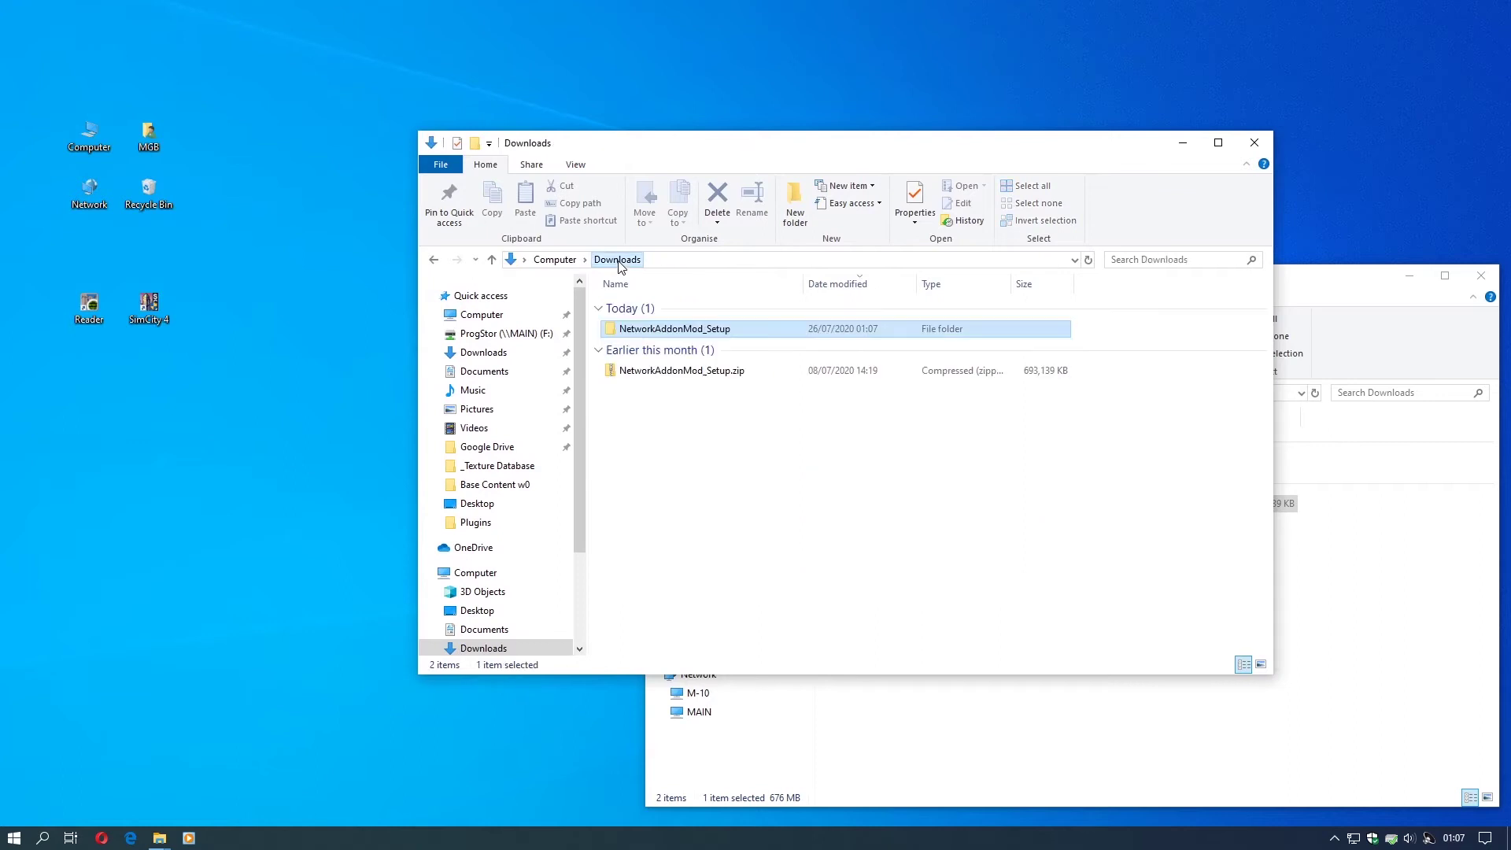
pyautogui.doubleClick(652, 329)
pyautogui.moveTo(754, 149); pyautogui.dragTo(870, 71)
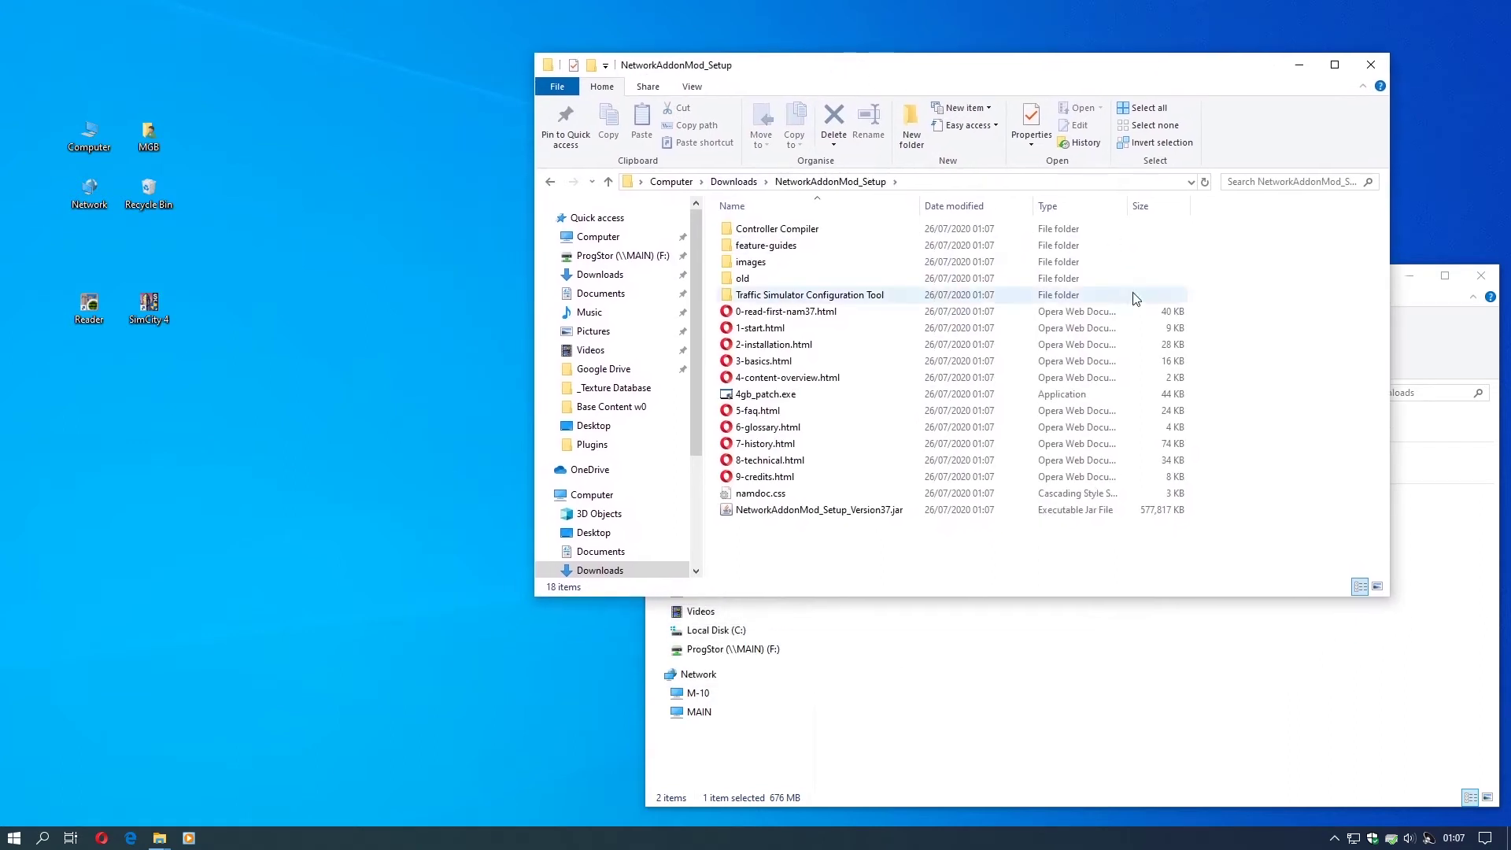
# Review the overview, FAQ, glossary and read-first guides, then select NetworkAddonMod_Setup_Version37.jar.
pyautogui.click(831, 377)
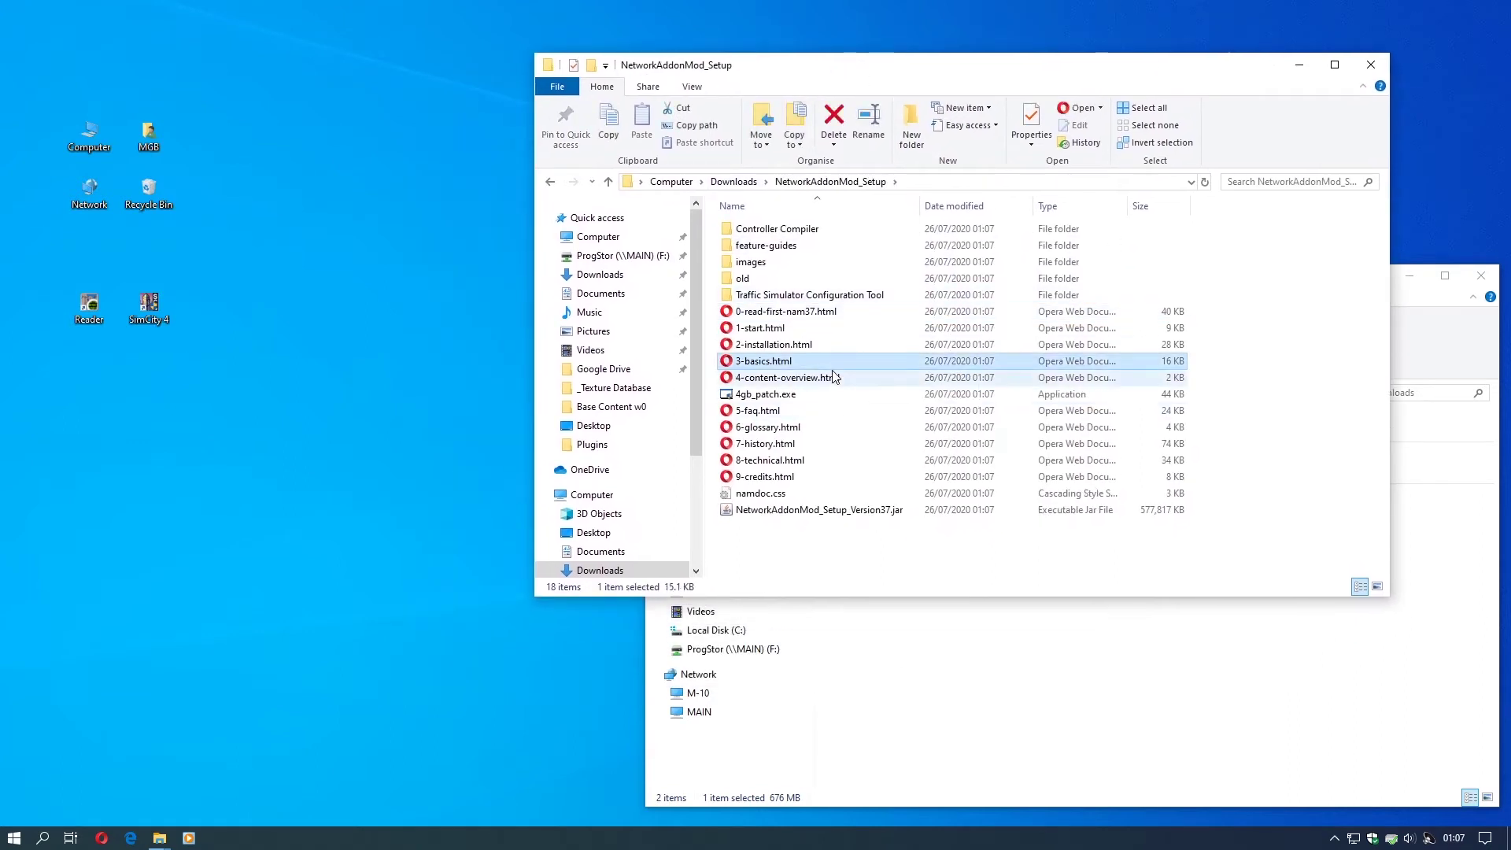
pyautogui.click(813, 414)
pyautogui.click(815, 426)
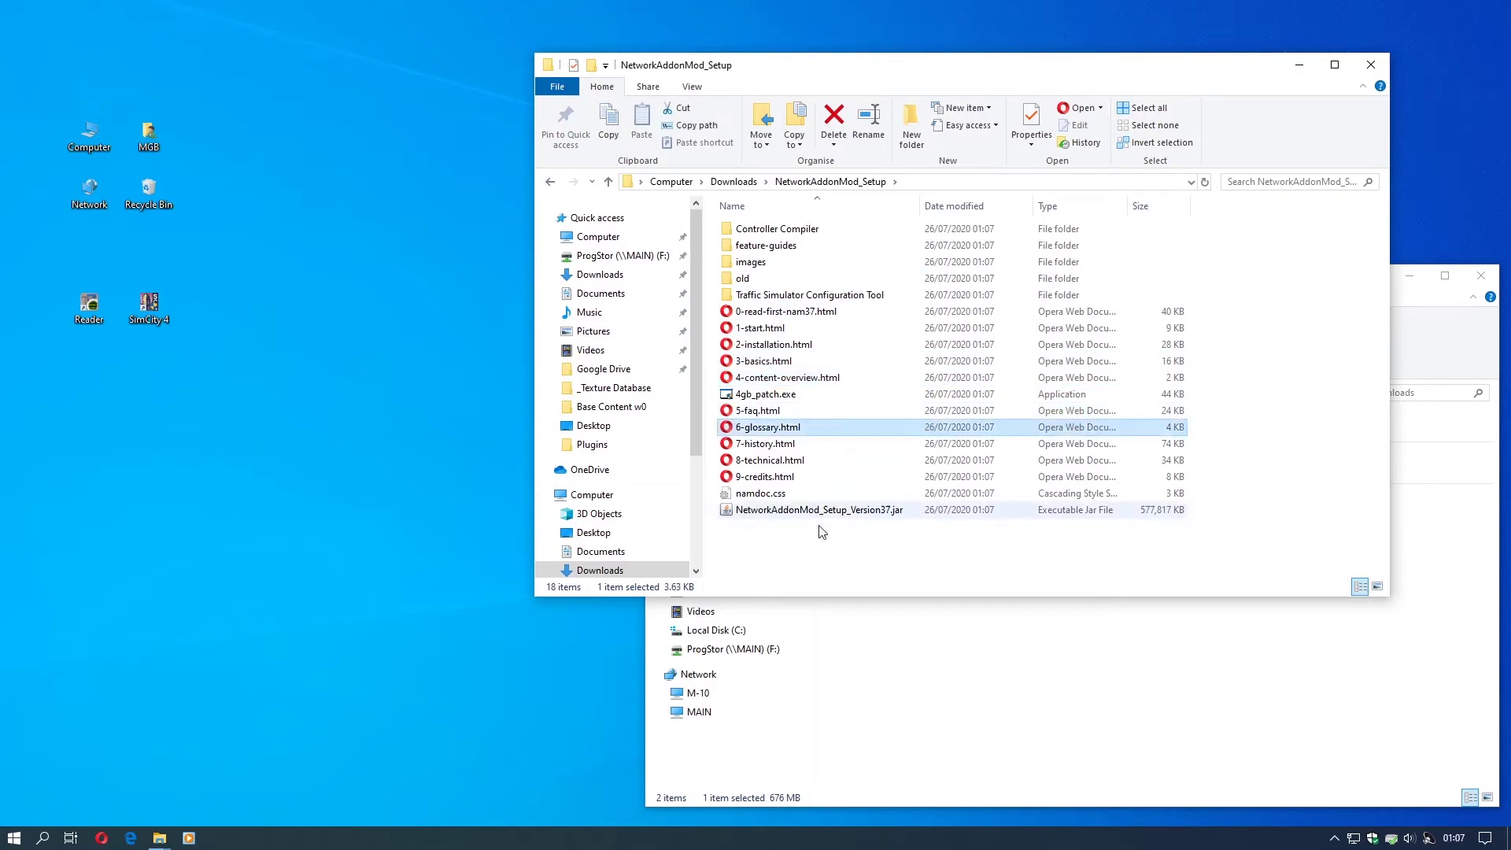
pyautogui.click(789, 312)
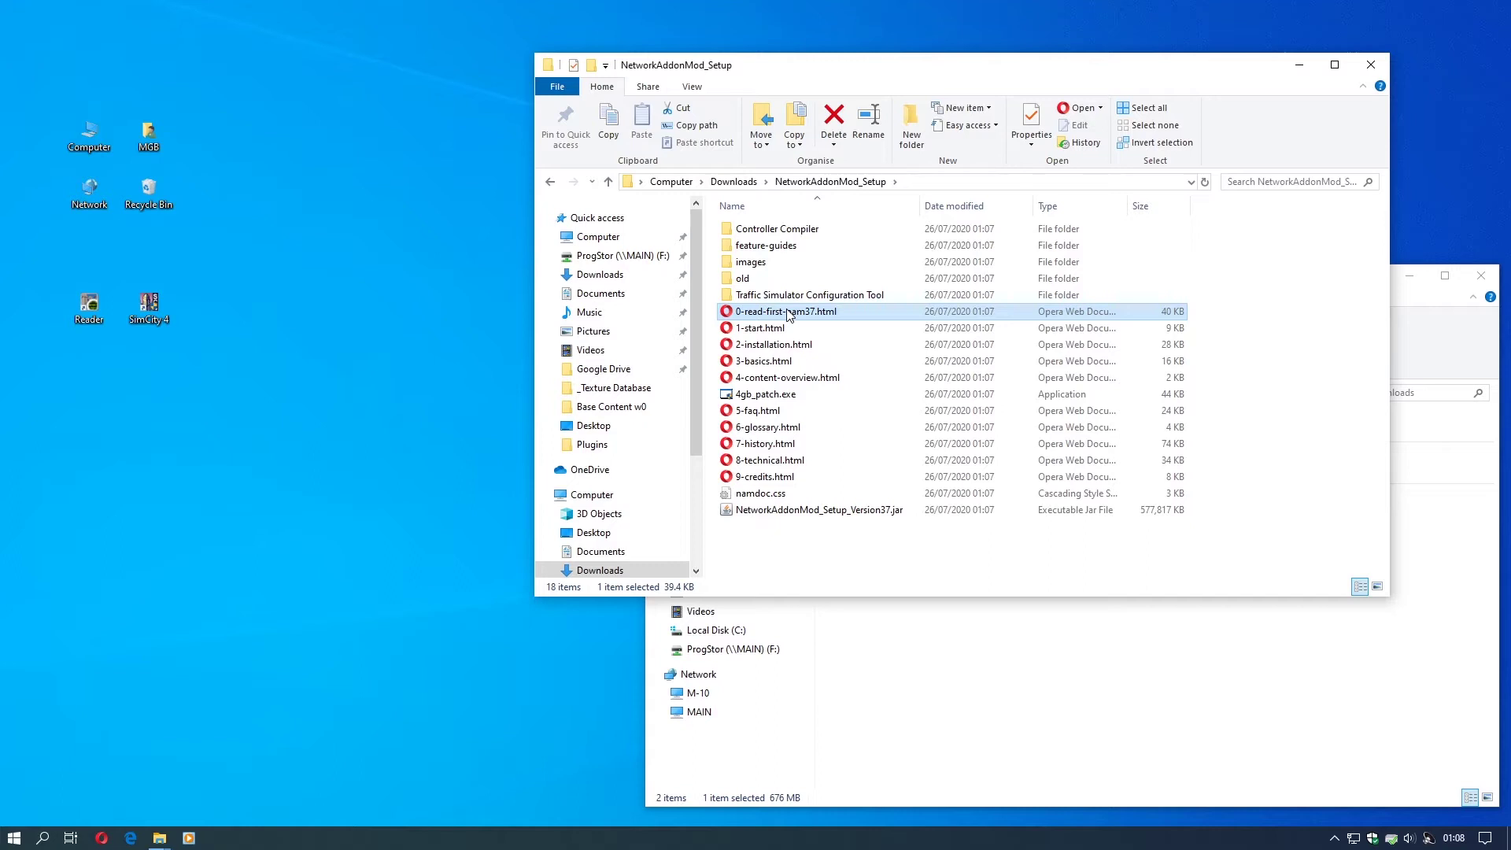
pyautogui.click(819, 510)
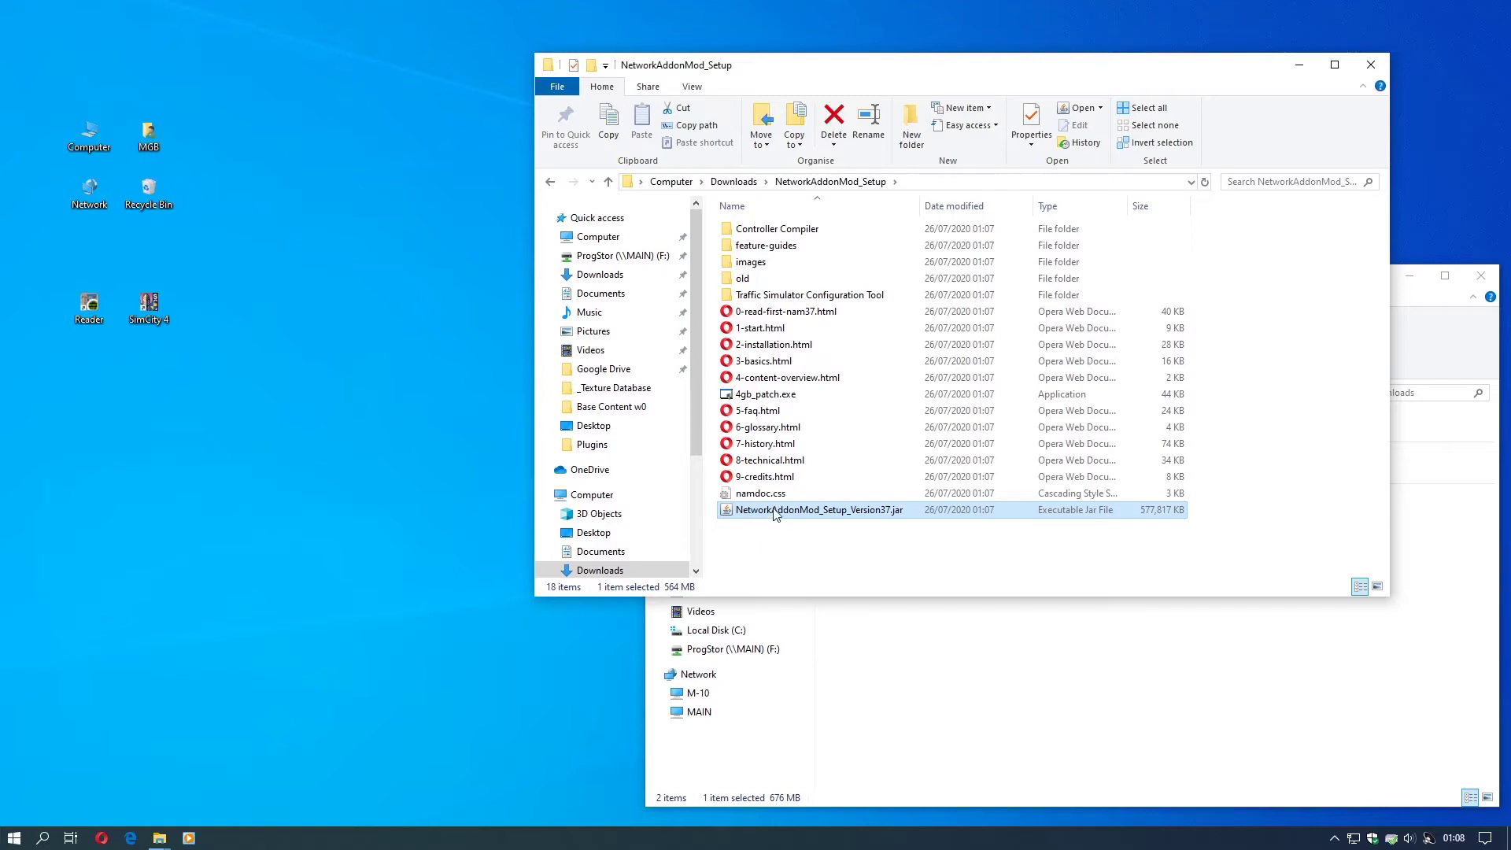
# Launch the NAM Version37 installer, agree to its conditions and reach the component list.
pyautogui.doubleClick(776, 510)
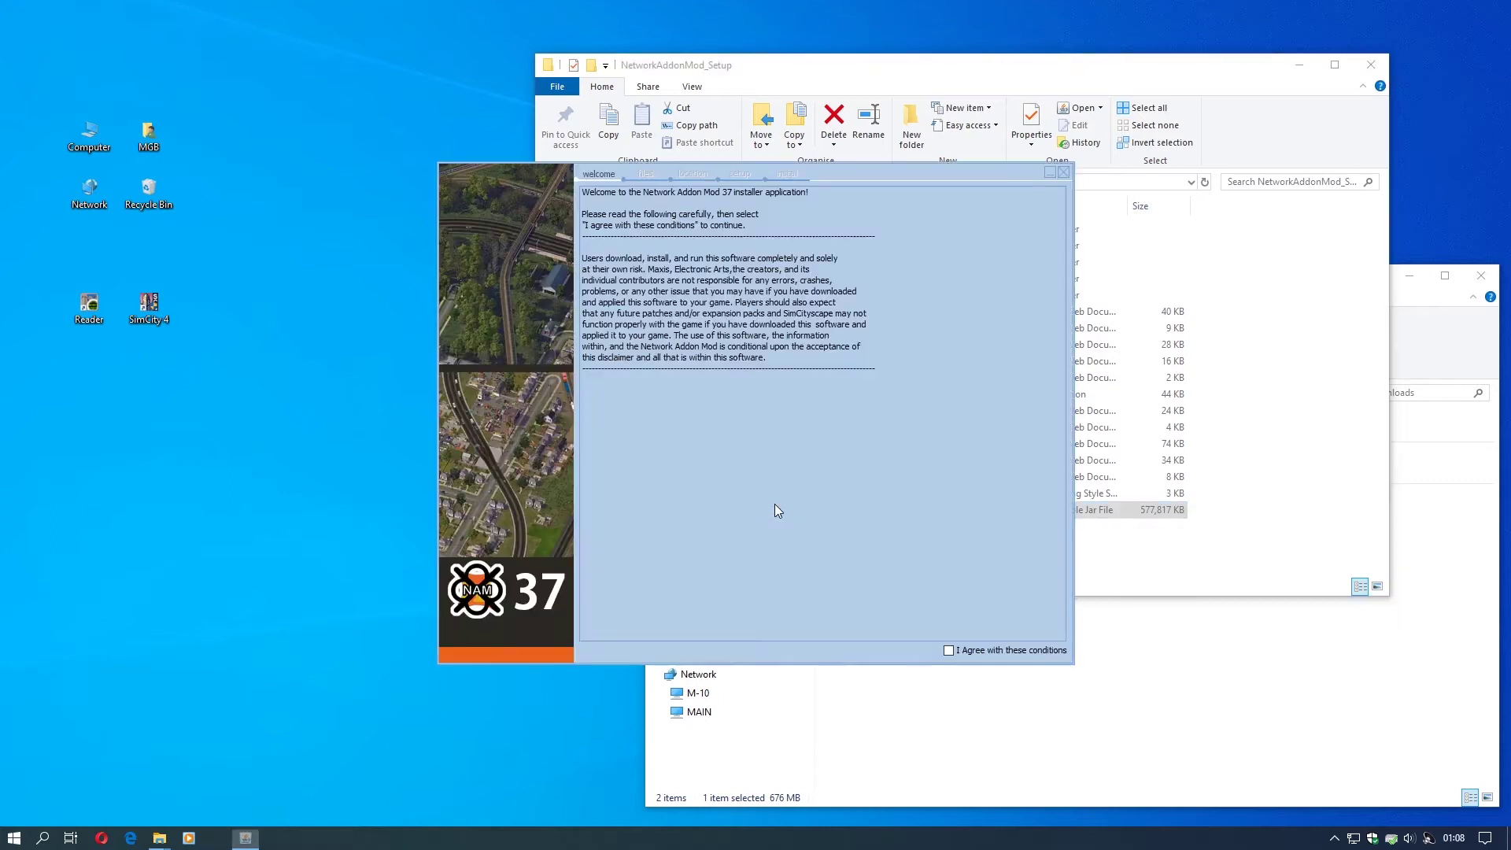
pyautogui.click(973, 652)
pyautogui.click(644, 177)
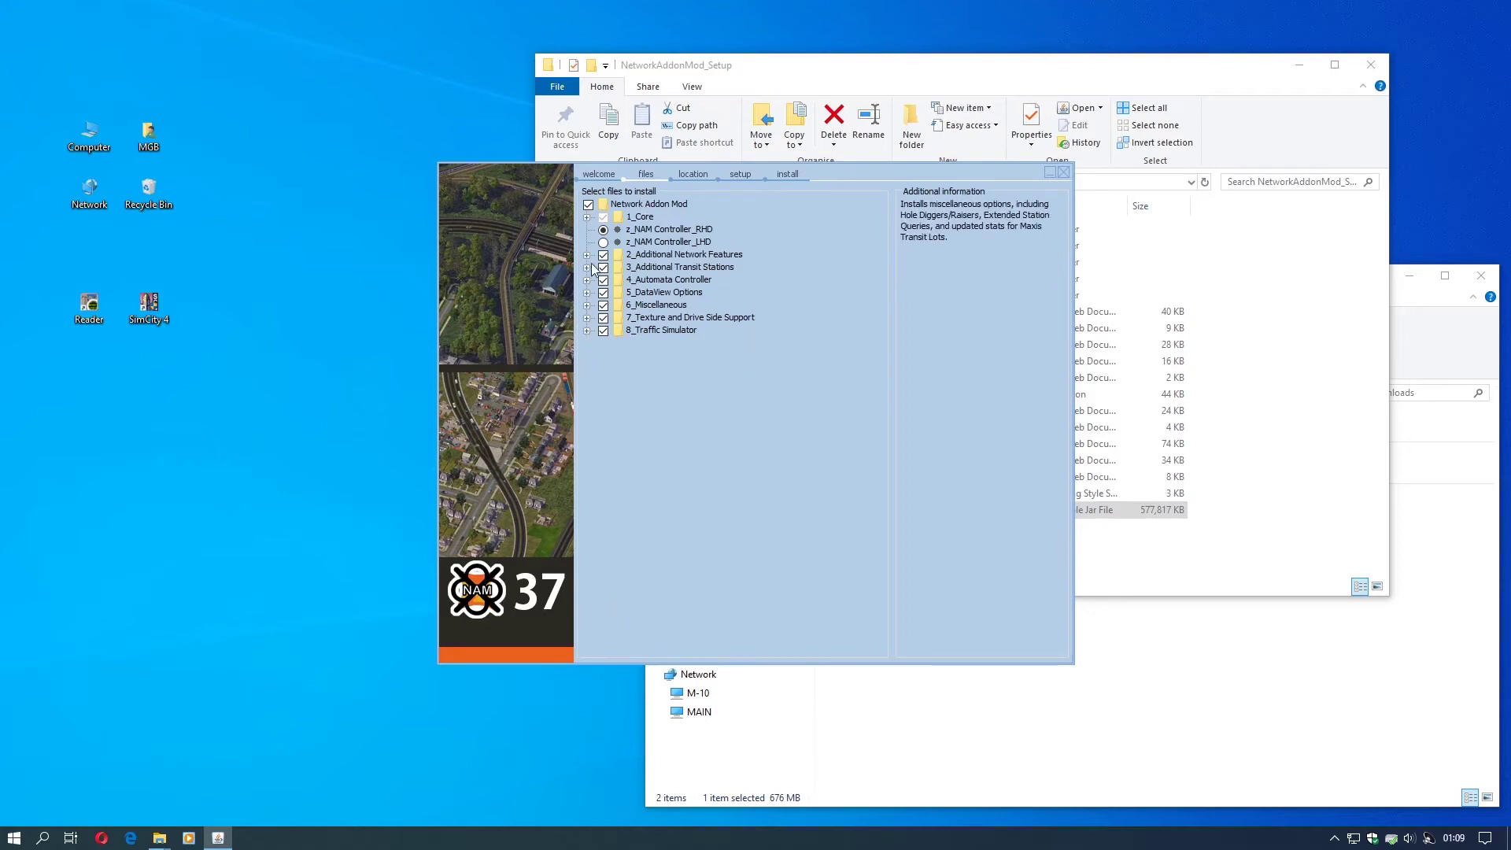
# Expand Core, Network Features, Transit Stations, Automata, DataView and station categories to review components.
pyautogui.click(587, 220)
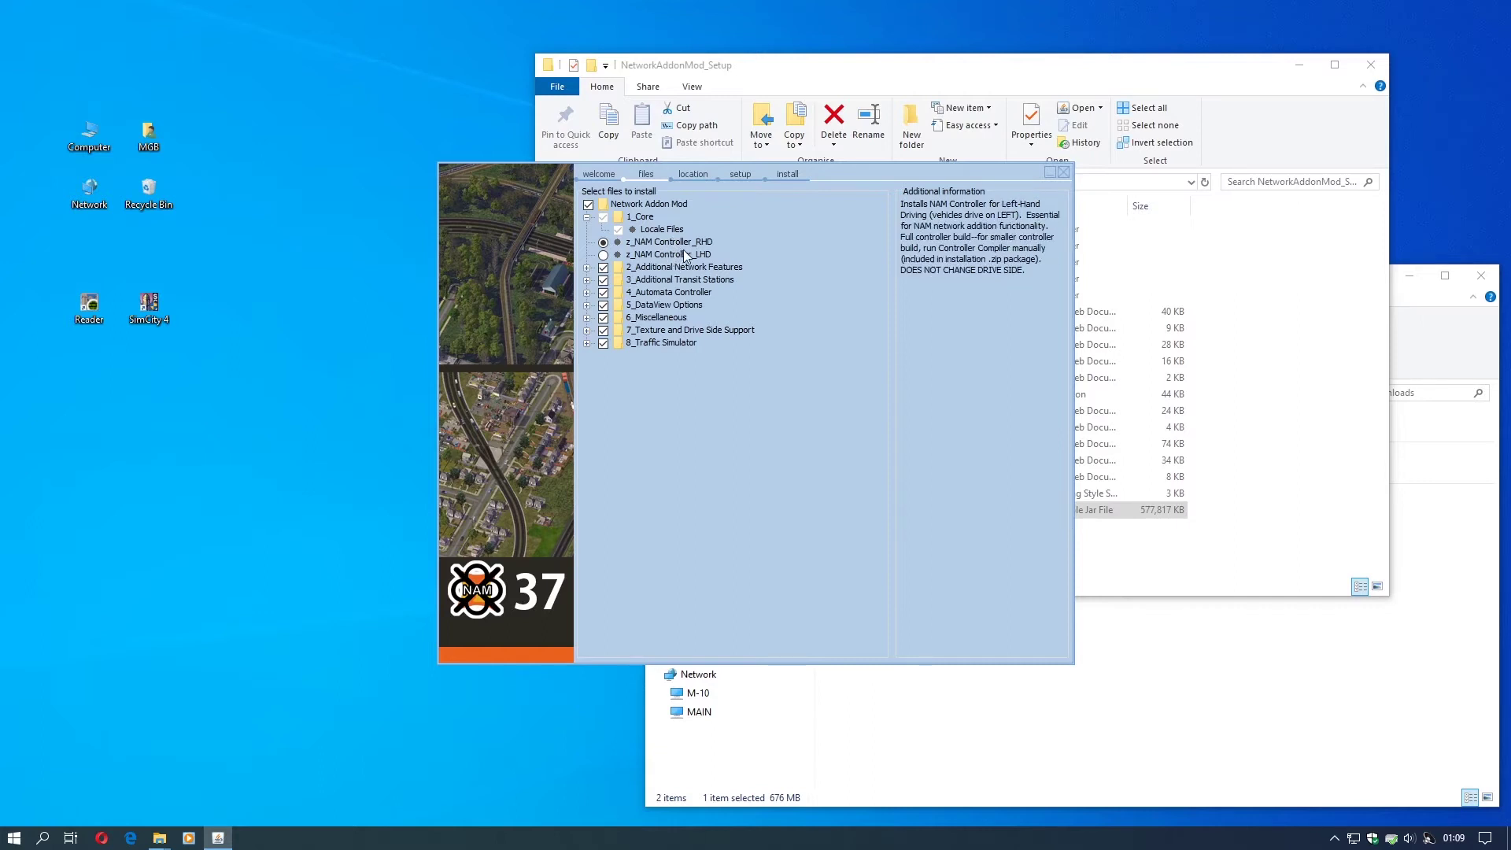
pyautogui.click(586, 267)
pyautogui.click(586, 406)
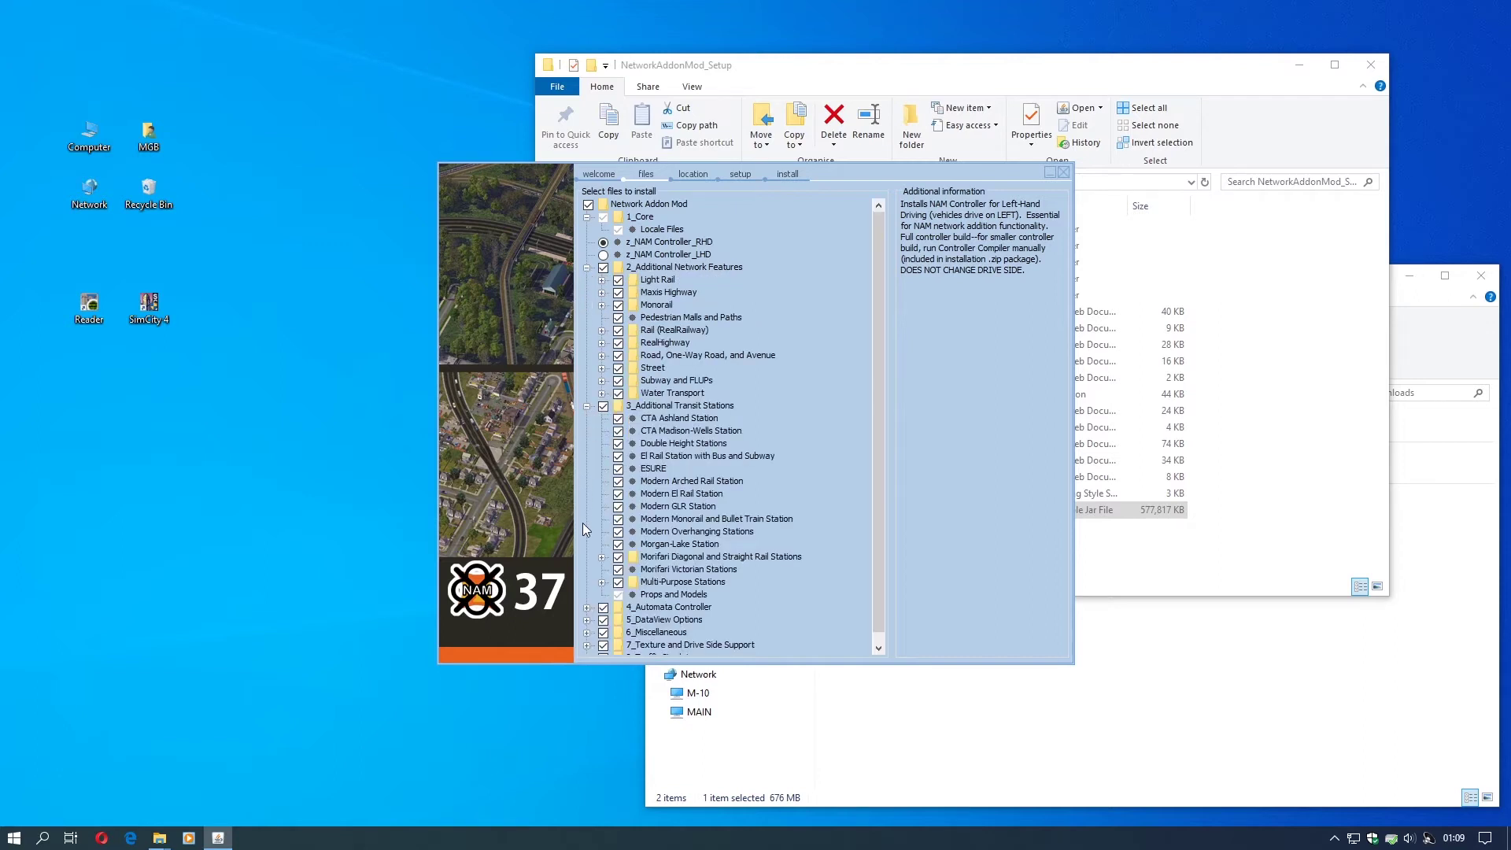
pyautogui.click(586, 607)
pyautogui.scroll(-1, 591, 608)
pyautogui.click(587, 610)
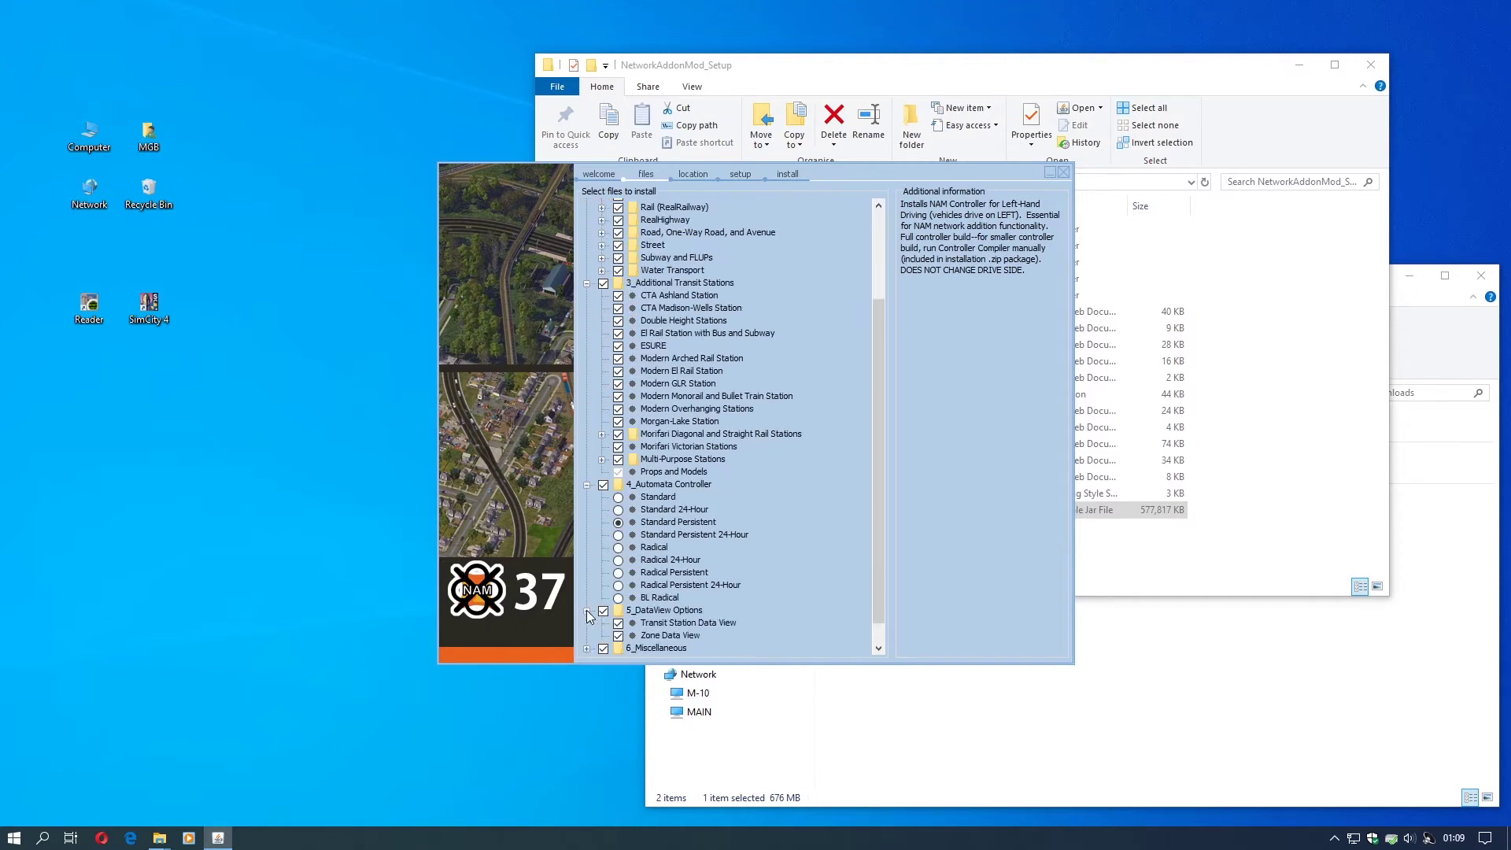
pyautogui.click(601, 459)
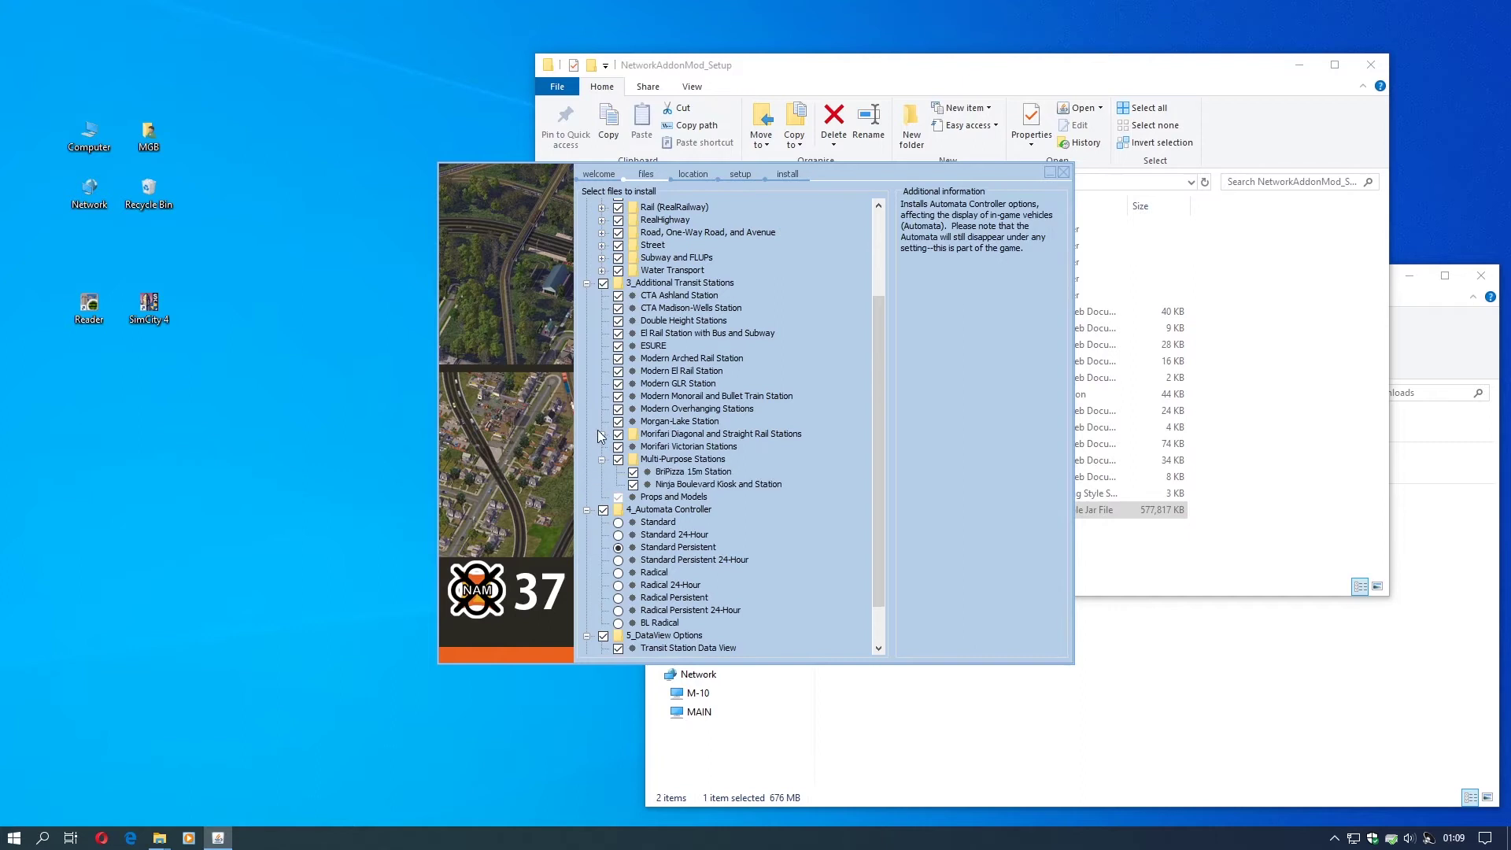
pyautogui.click(601, 433)
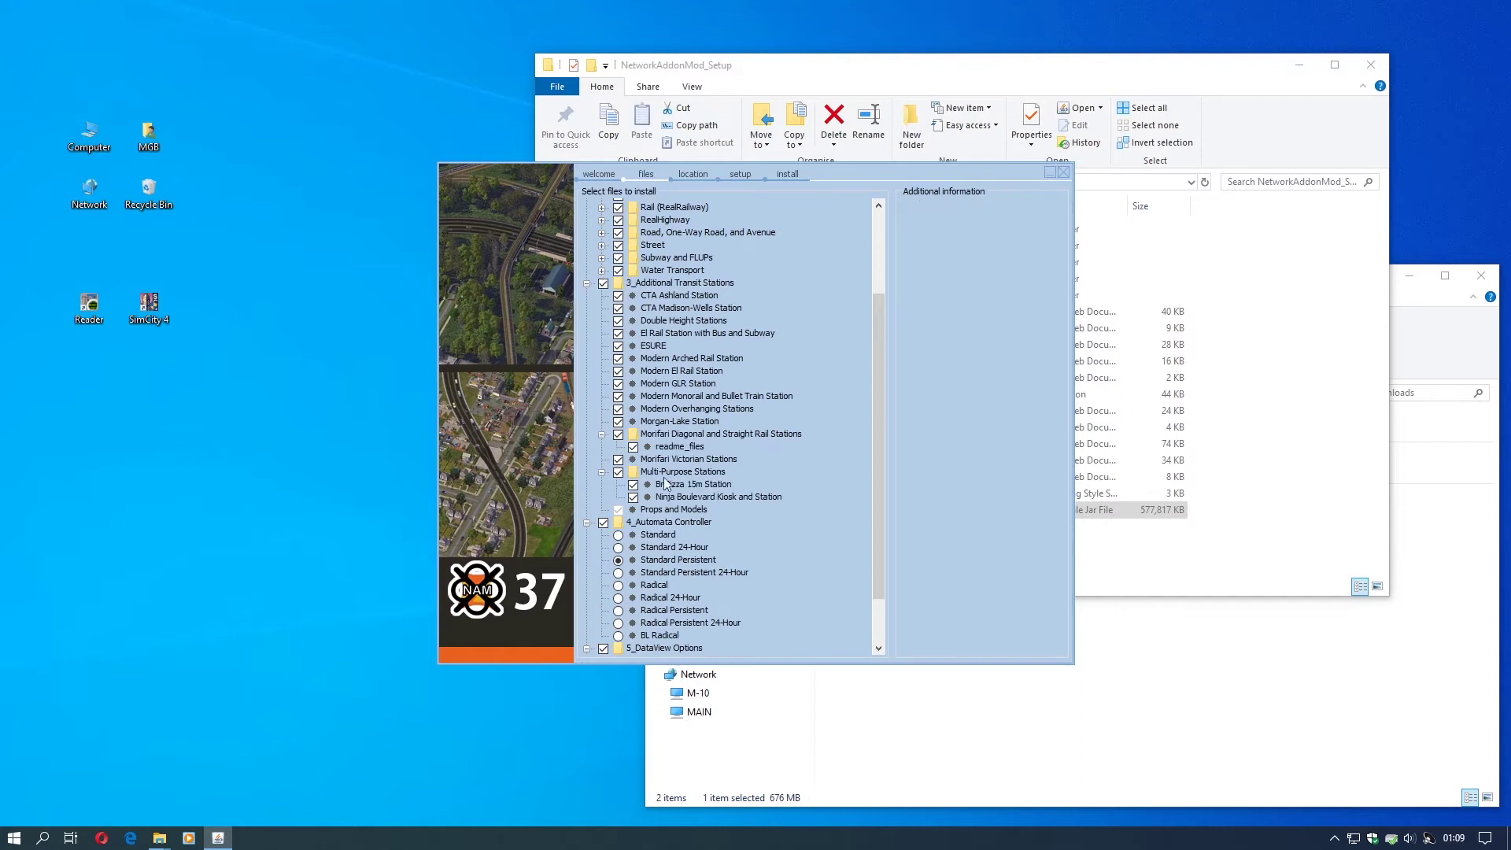
# Collapse all component categories, keeping every component selected, and proceed to the location page.
pyautogui.scroll(4, 685, 504)
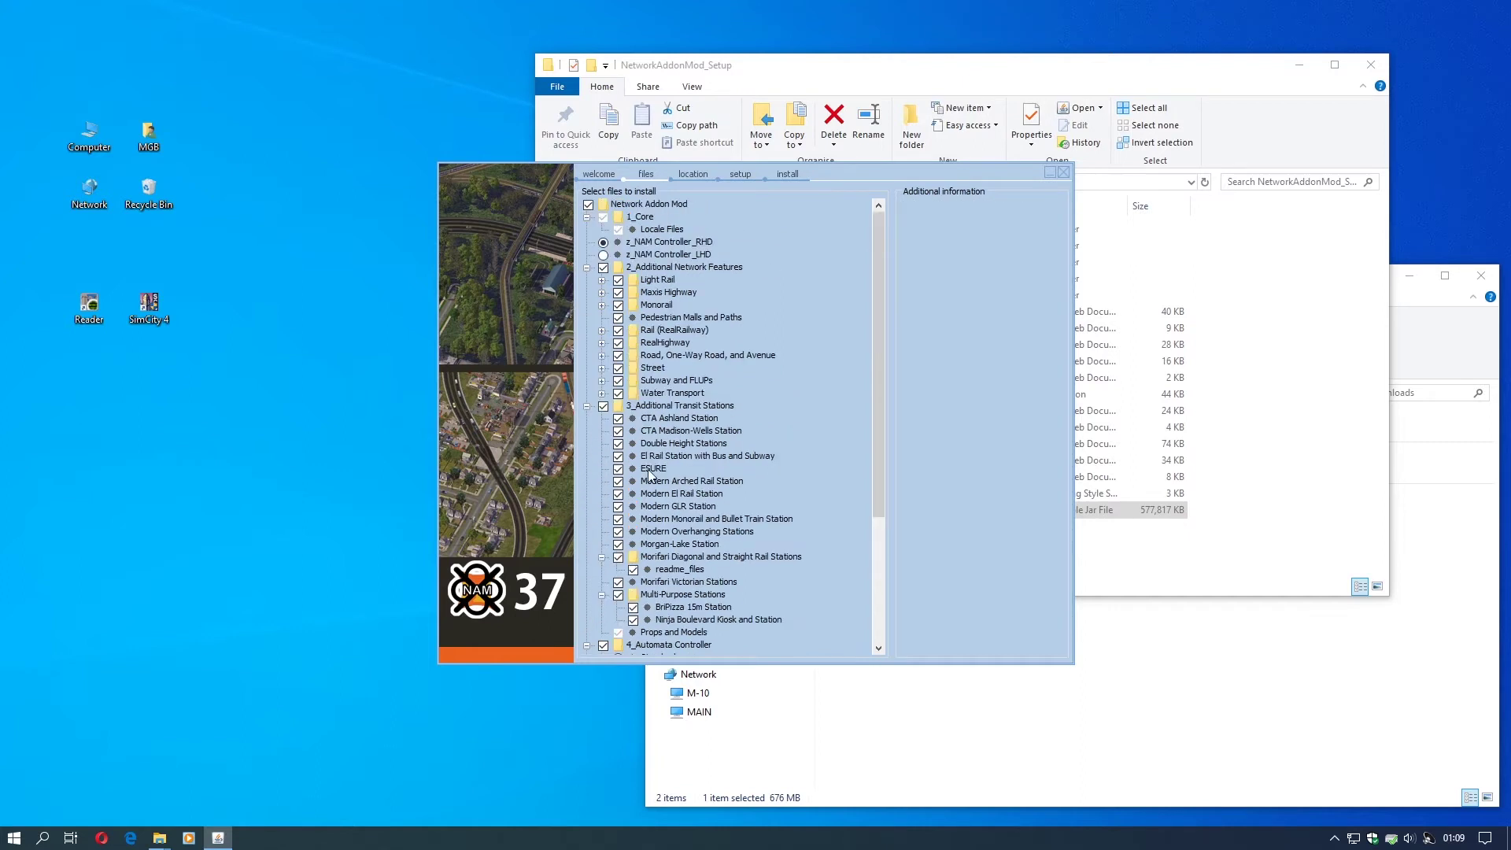
pyautogui.click(588, 407)
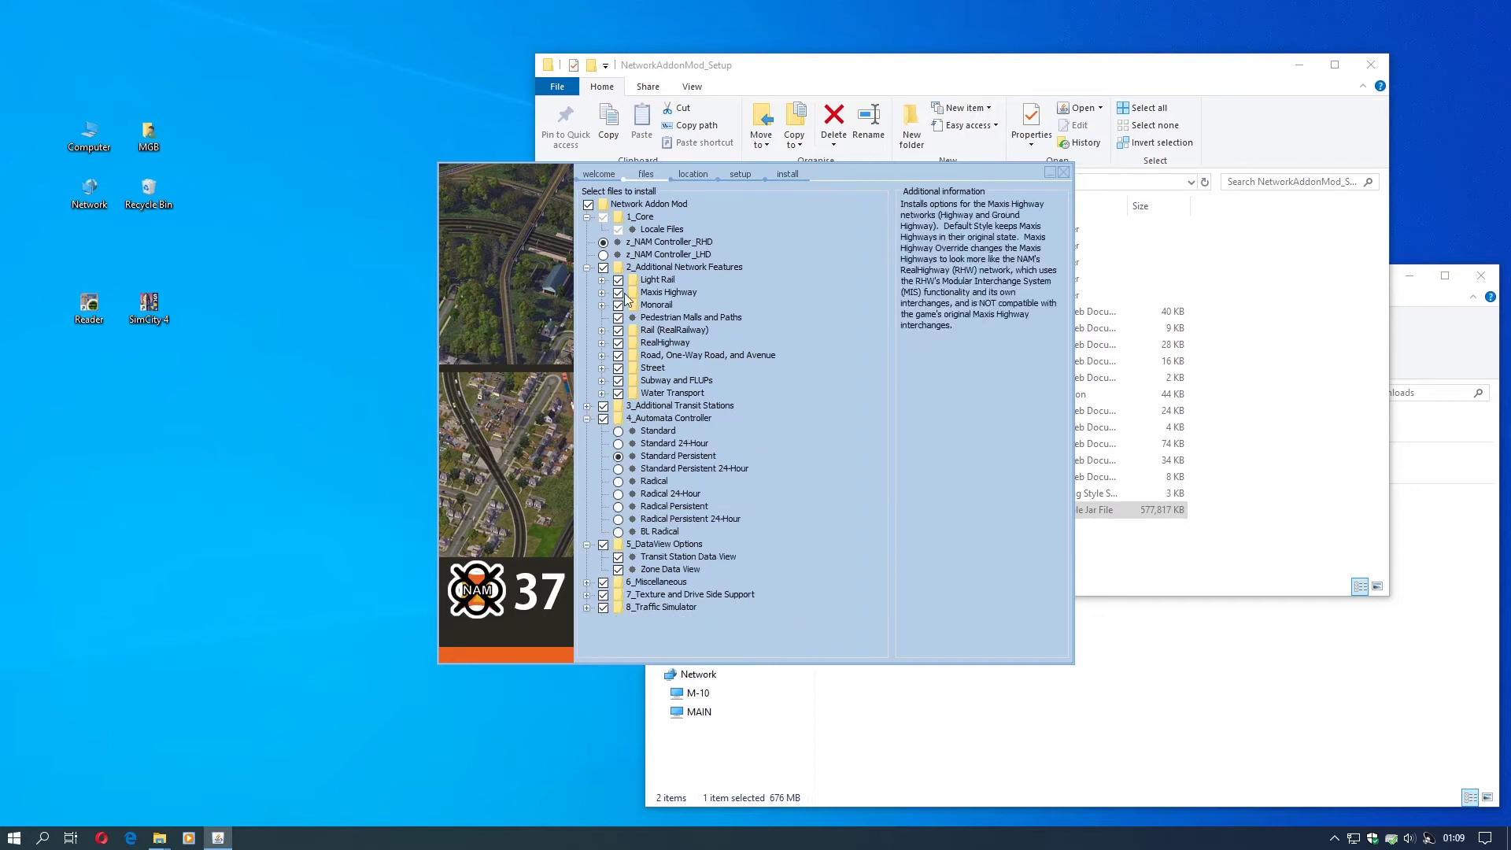
pyautogui.click(587, 268)
pyautogui.click(587, 217)
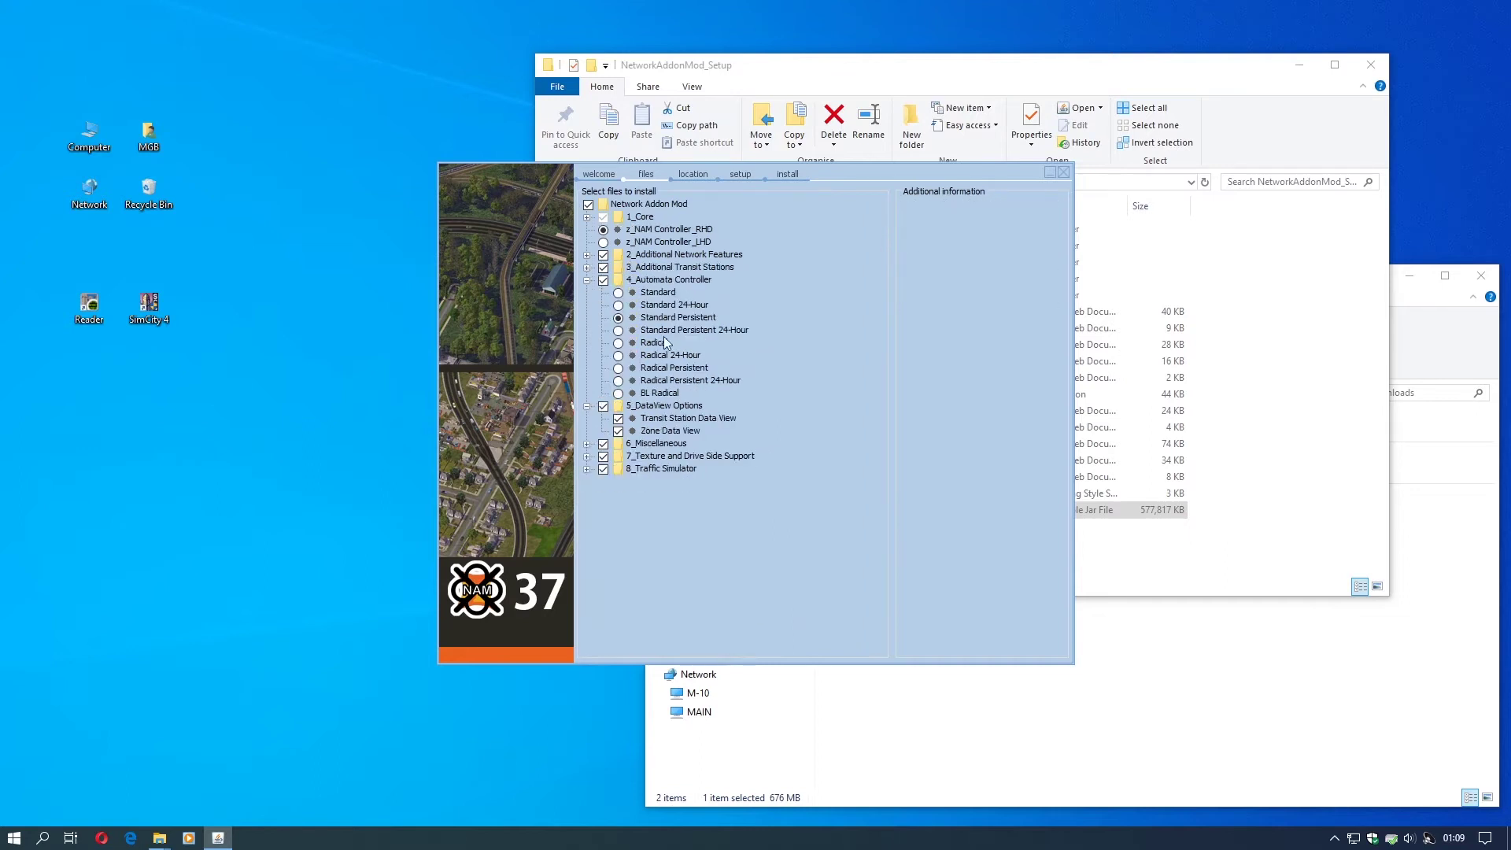
pyautogui.click(588, 280)
pyautogui.click(587, 292)
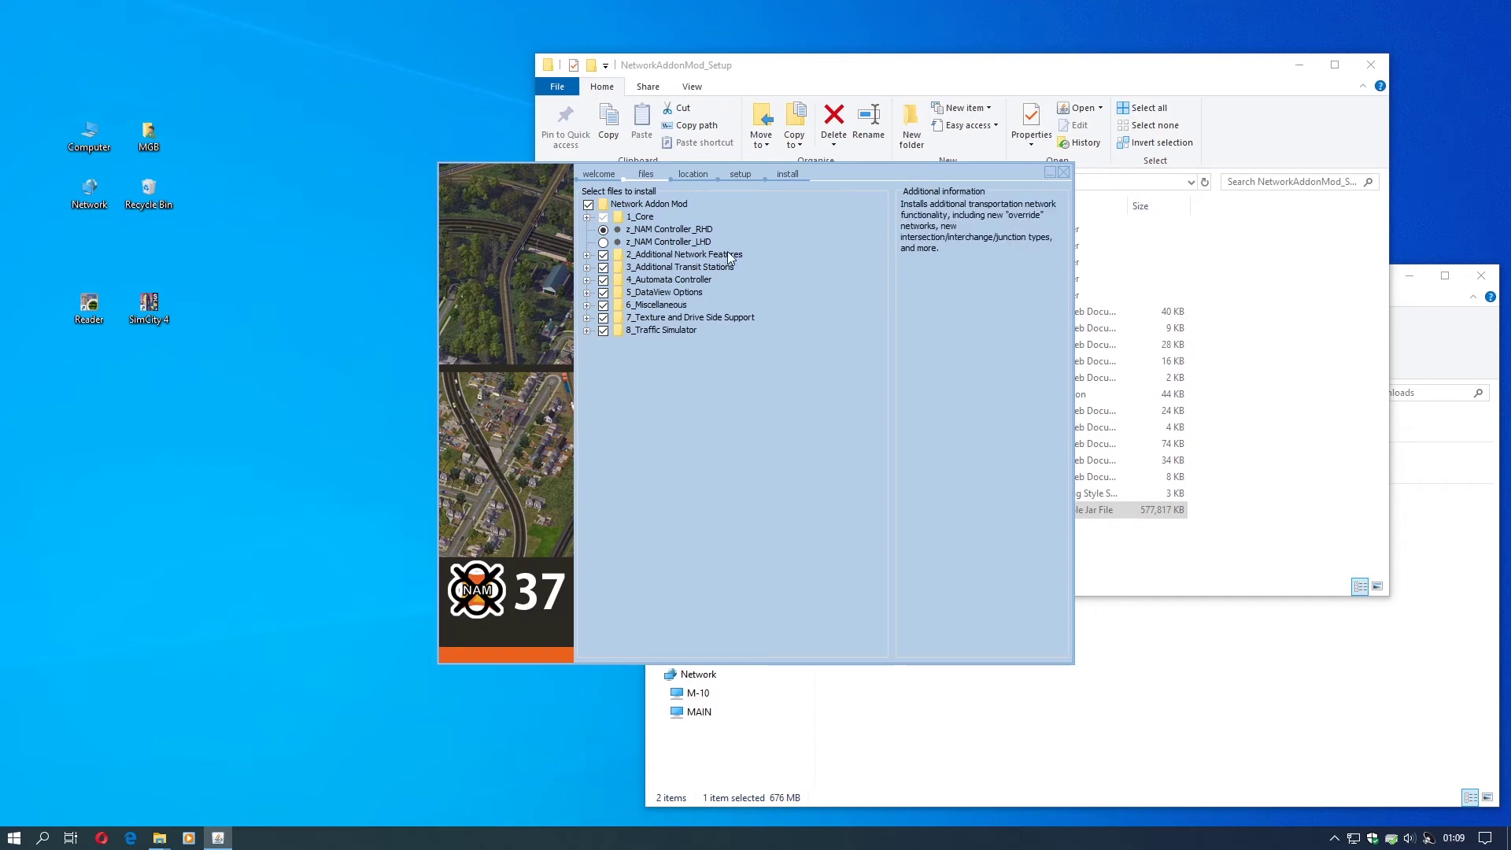
pyautogui.click(699, 176)
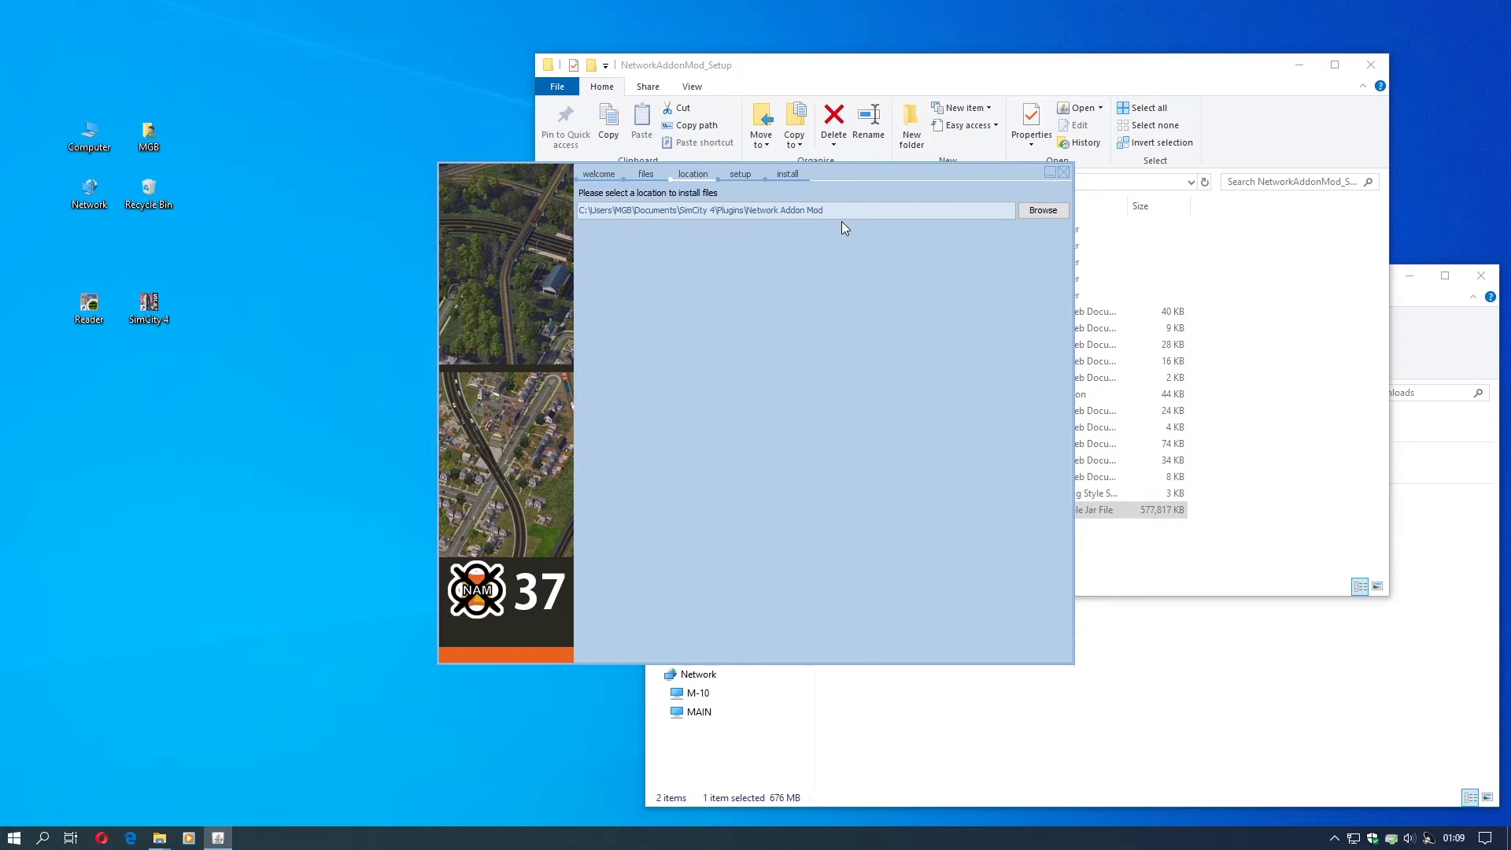
# Confirm the default Plugins\Network Addon Mod location and advance to the final install page.
pyautogui.click(742, 170)
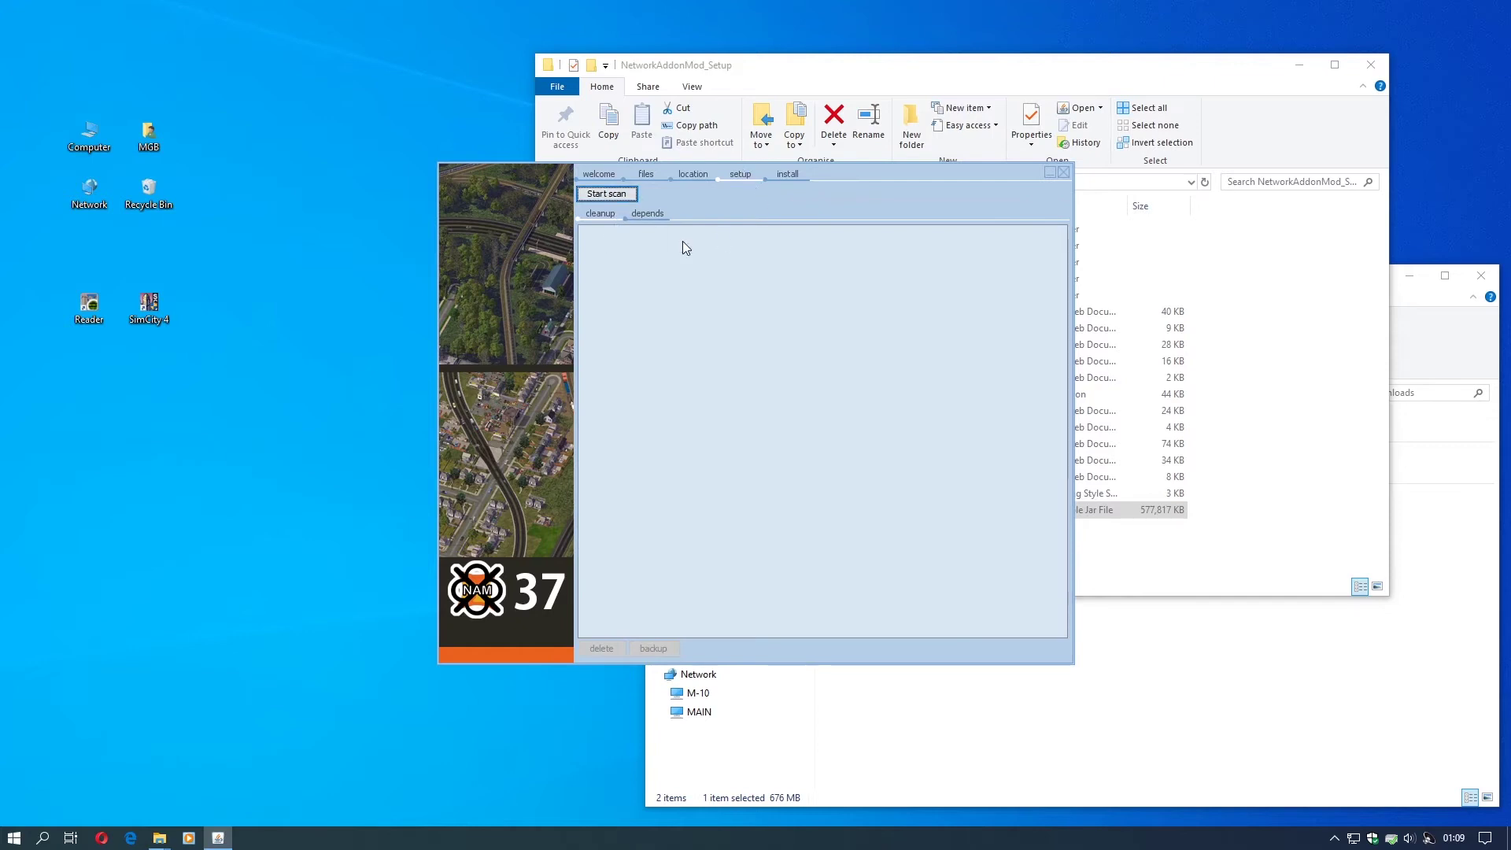
pyautogui.click(786, 174)
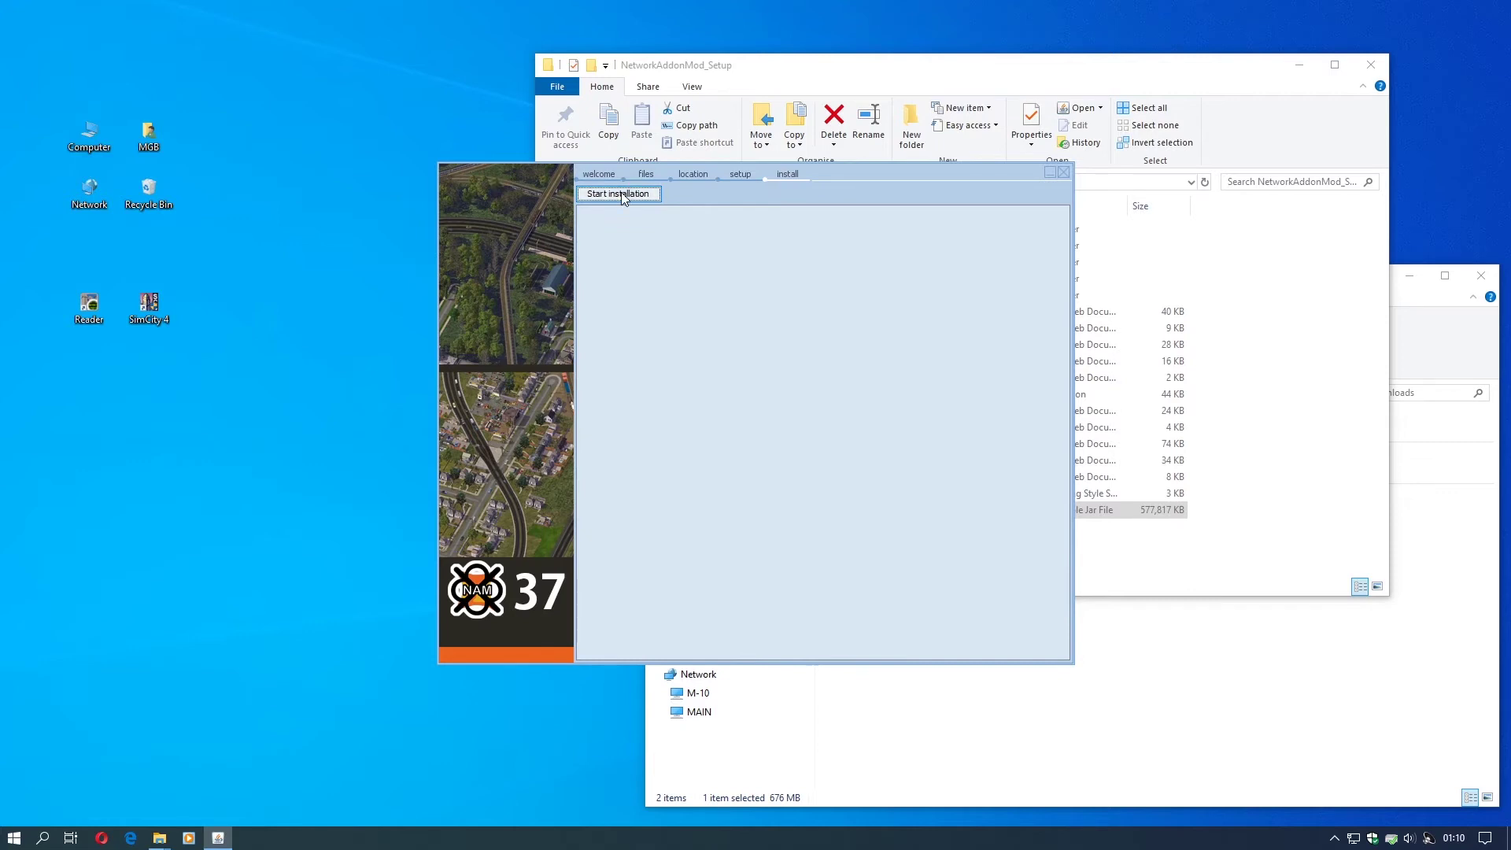
pyautogui.click(691, 173)
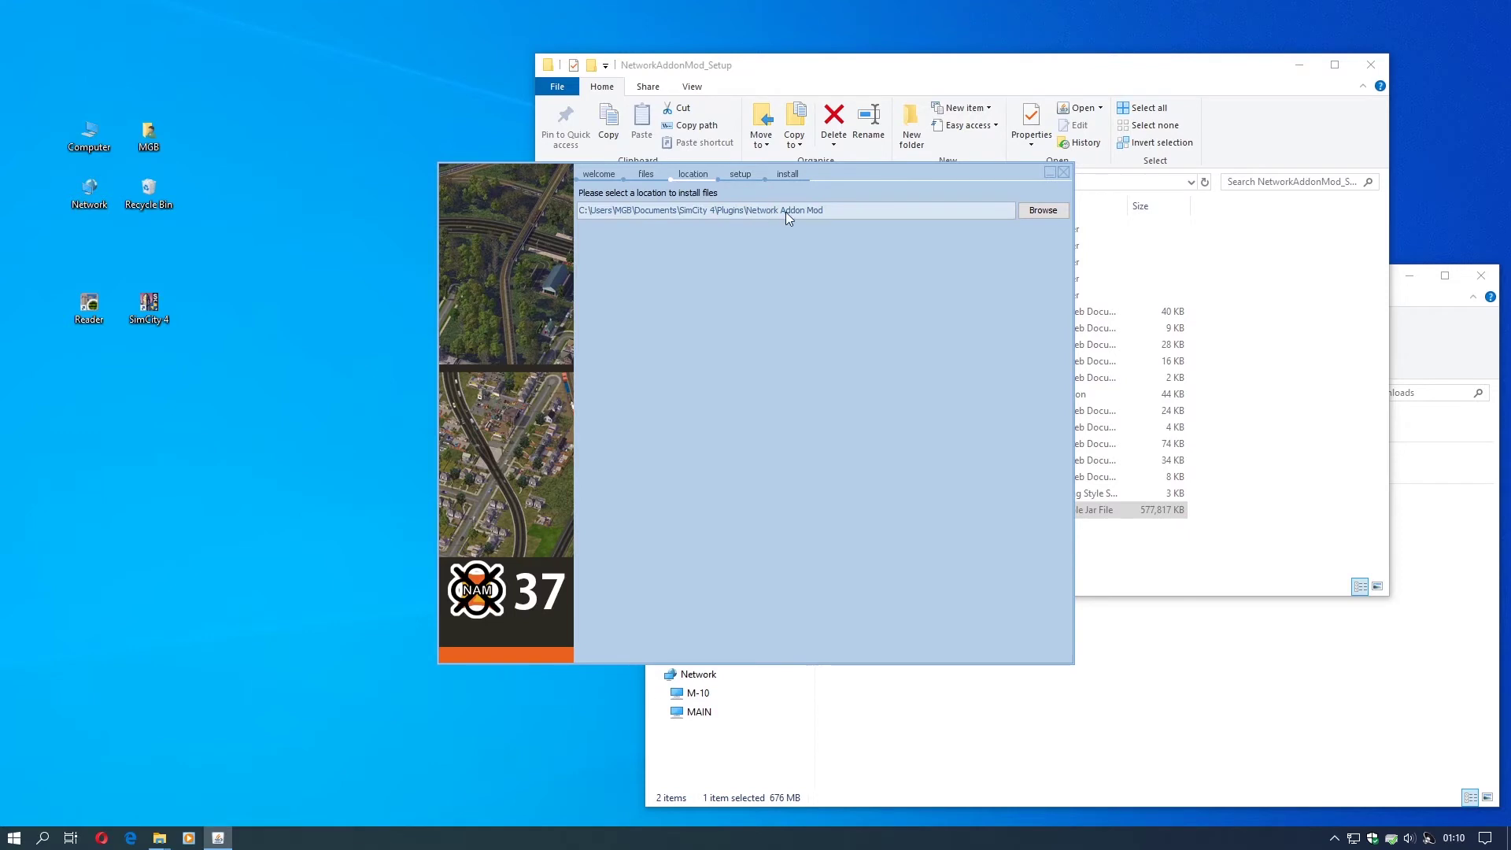
pyautogui.click(790, 176)
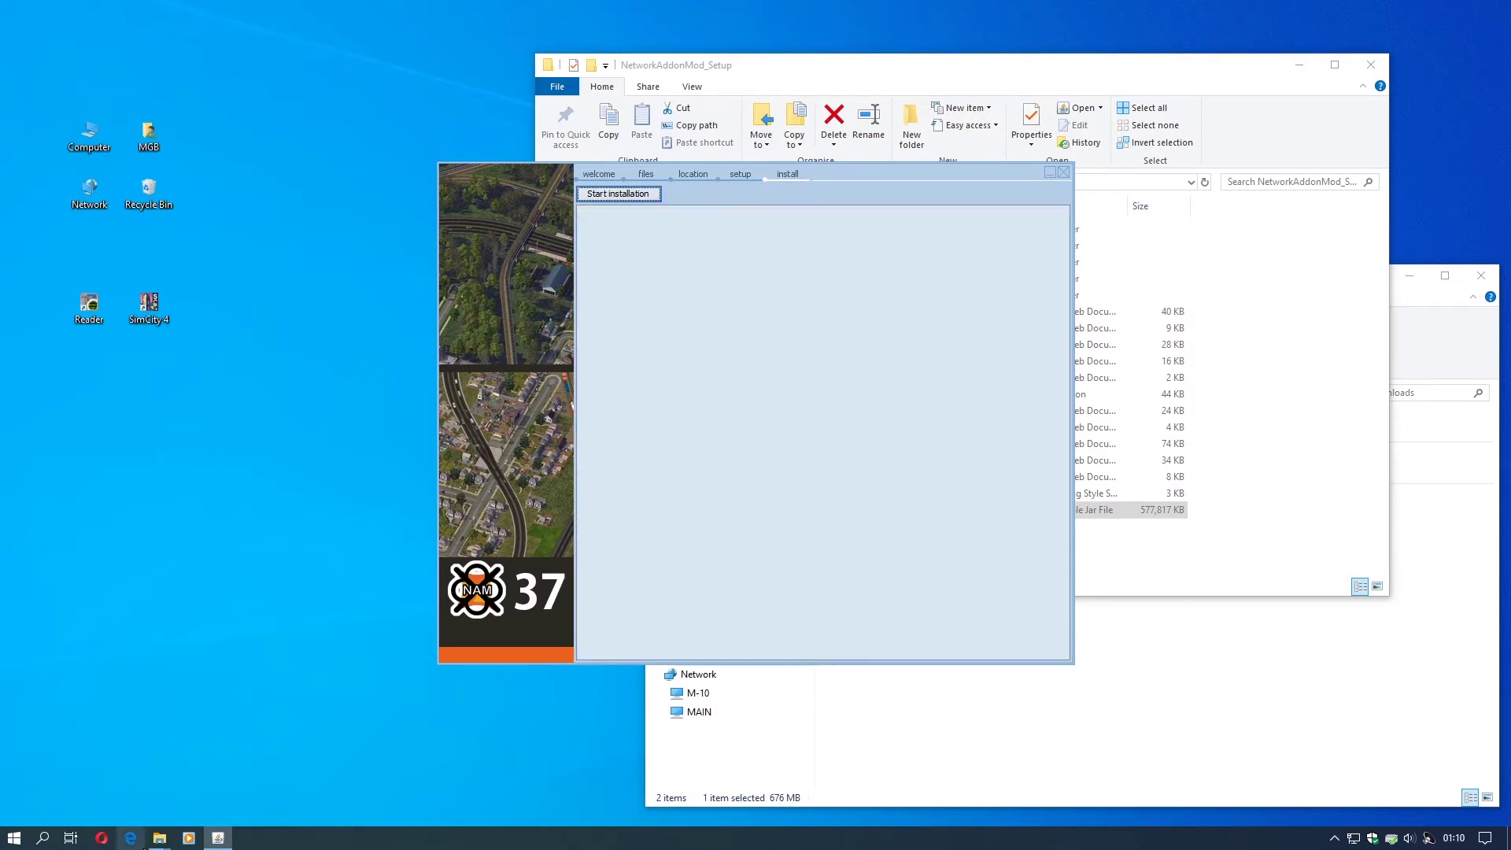
pyautogui.moveTo(159, 838)
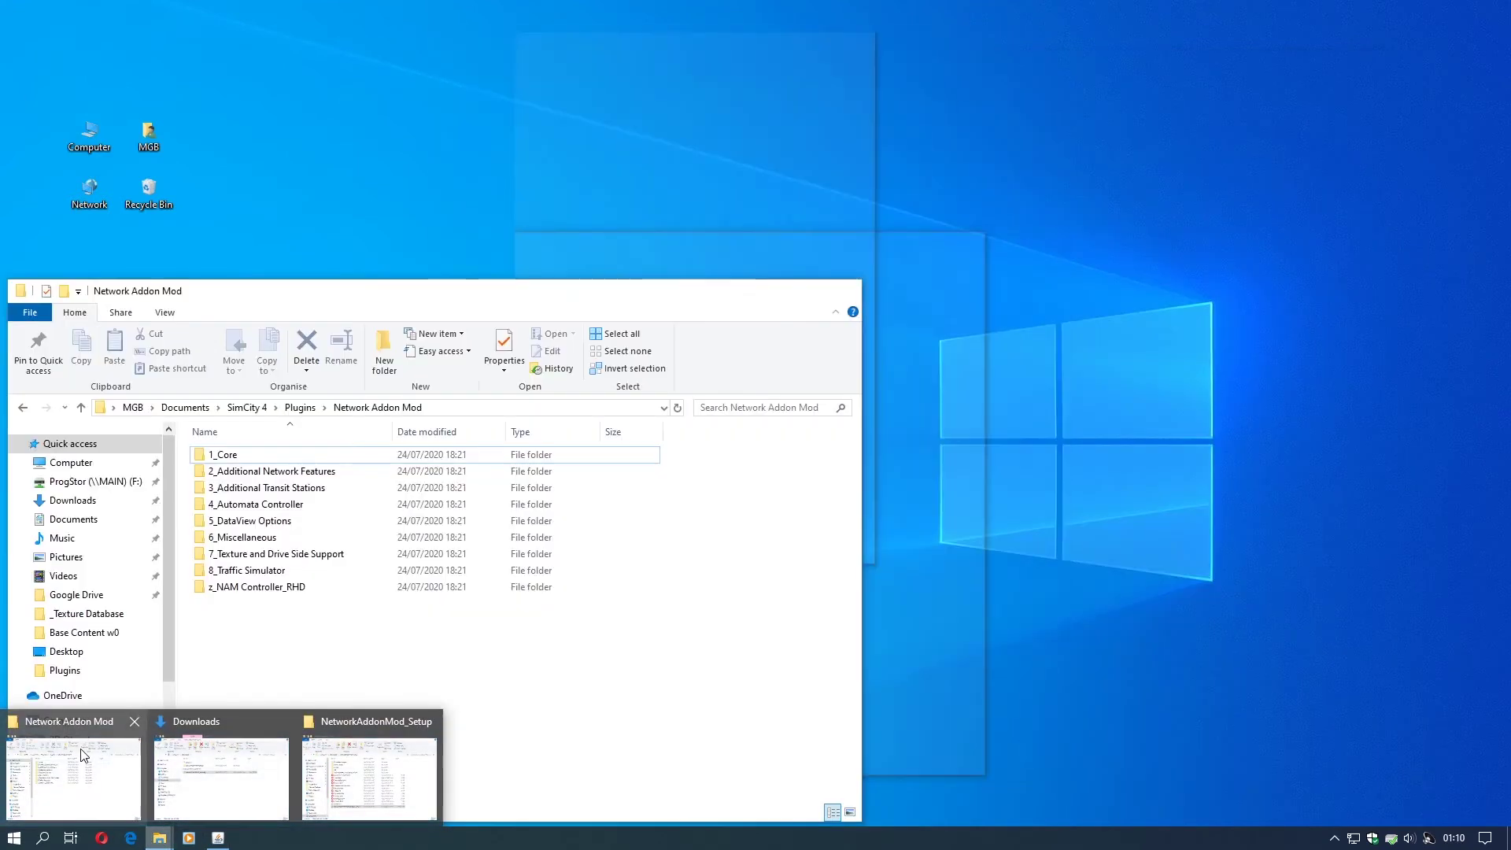
# Quit the NAM installer and confirm the exit.
pyautogui.click(84, 755)
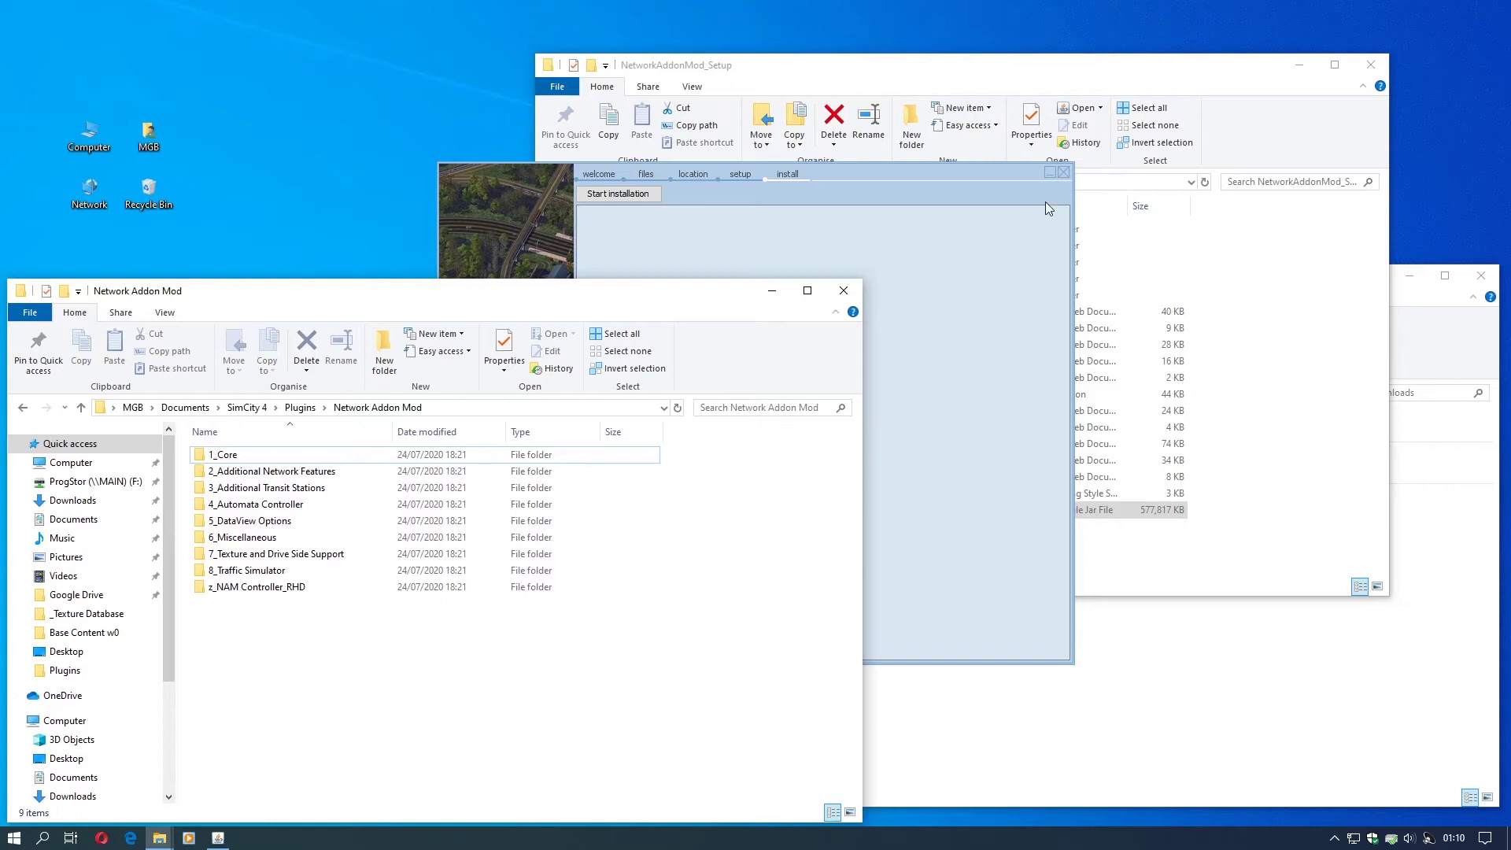
pyautogui.click(968, 177)
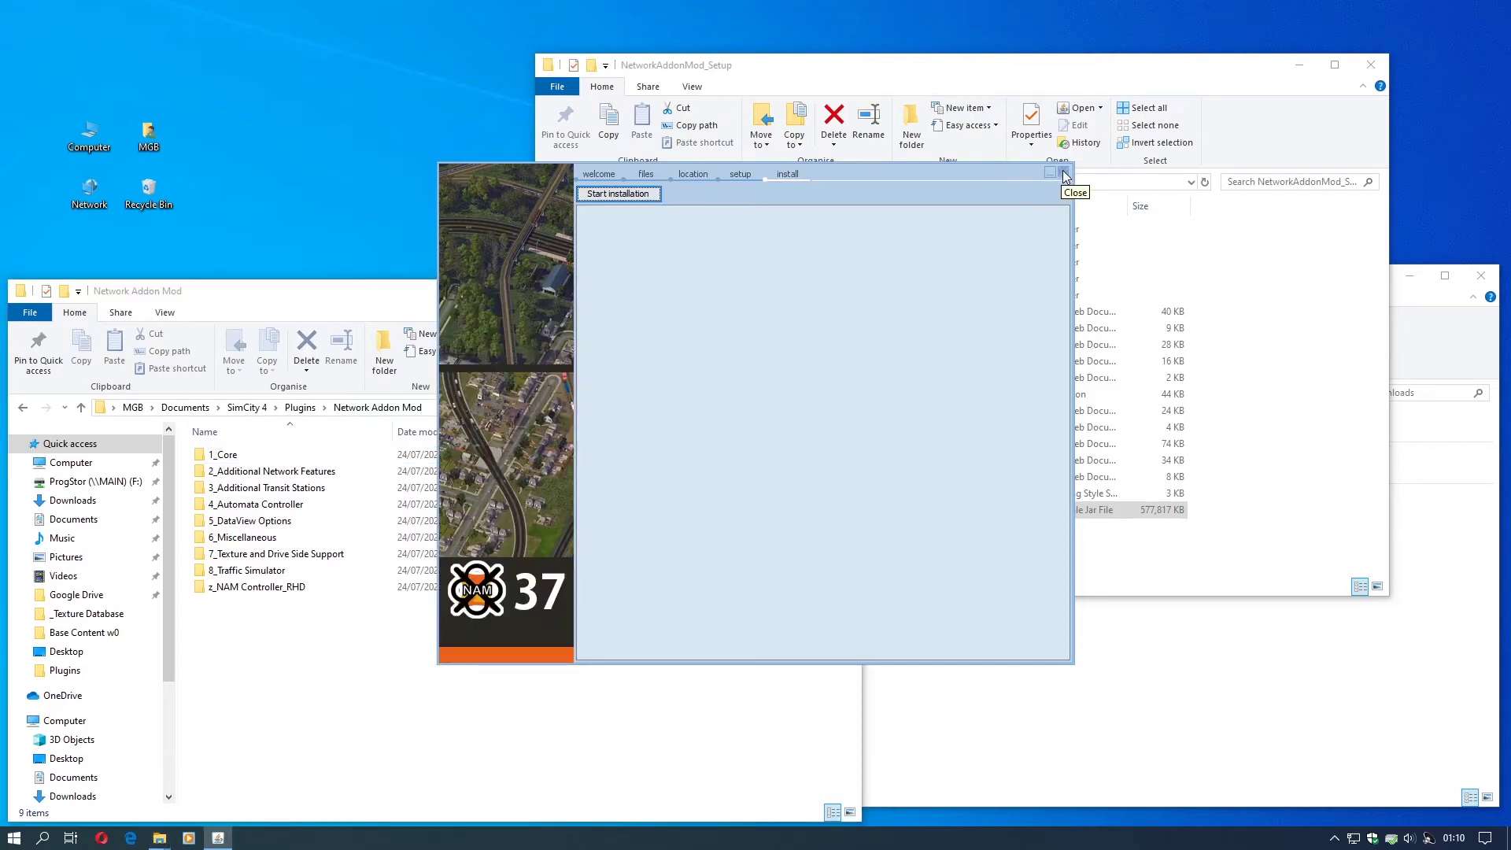
pyautogui.click(1065, 175)
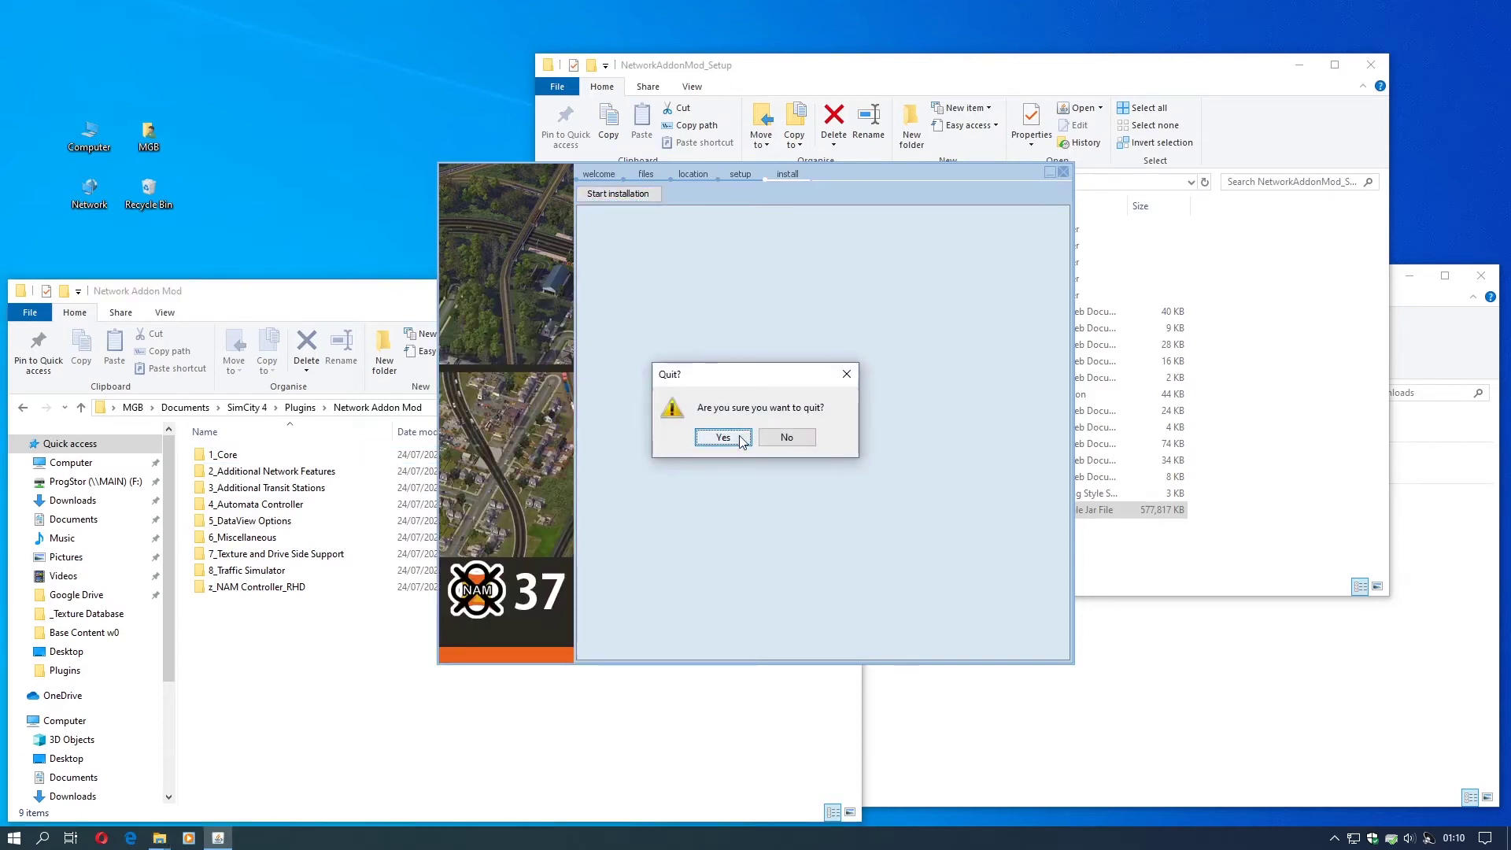
pyautogui.click(741, 438)
# Go up to Plugins and open the installed Network Addon Mod folder.
pyautogui.moveTo(512, 294); pyautogui.dragTo(533, 270)
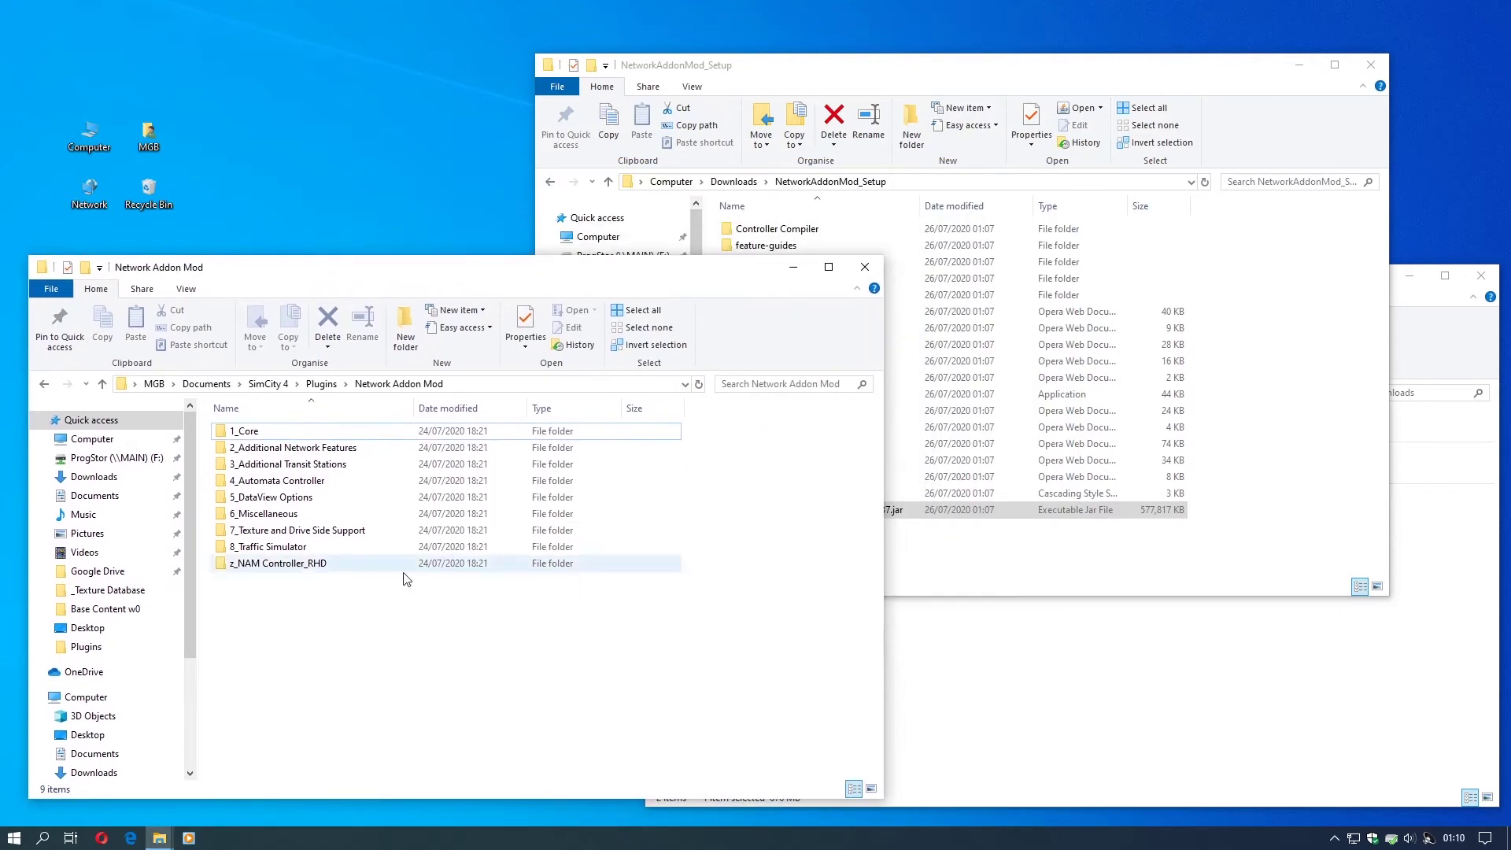
pyautogui.click(323, 384)
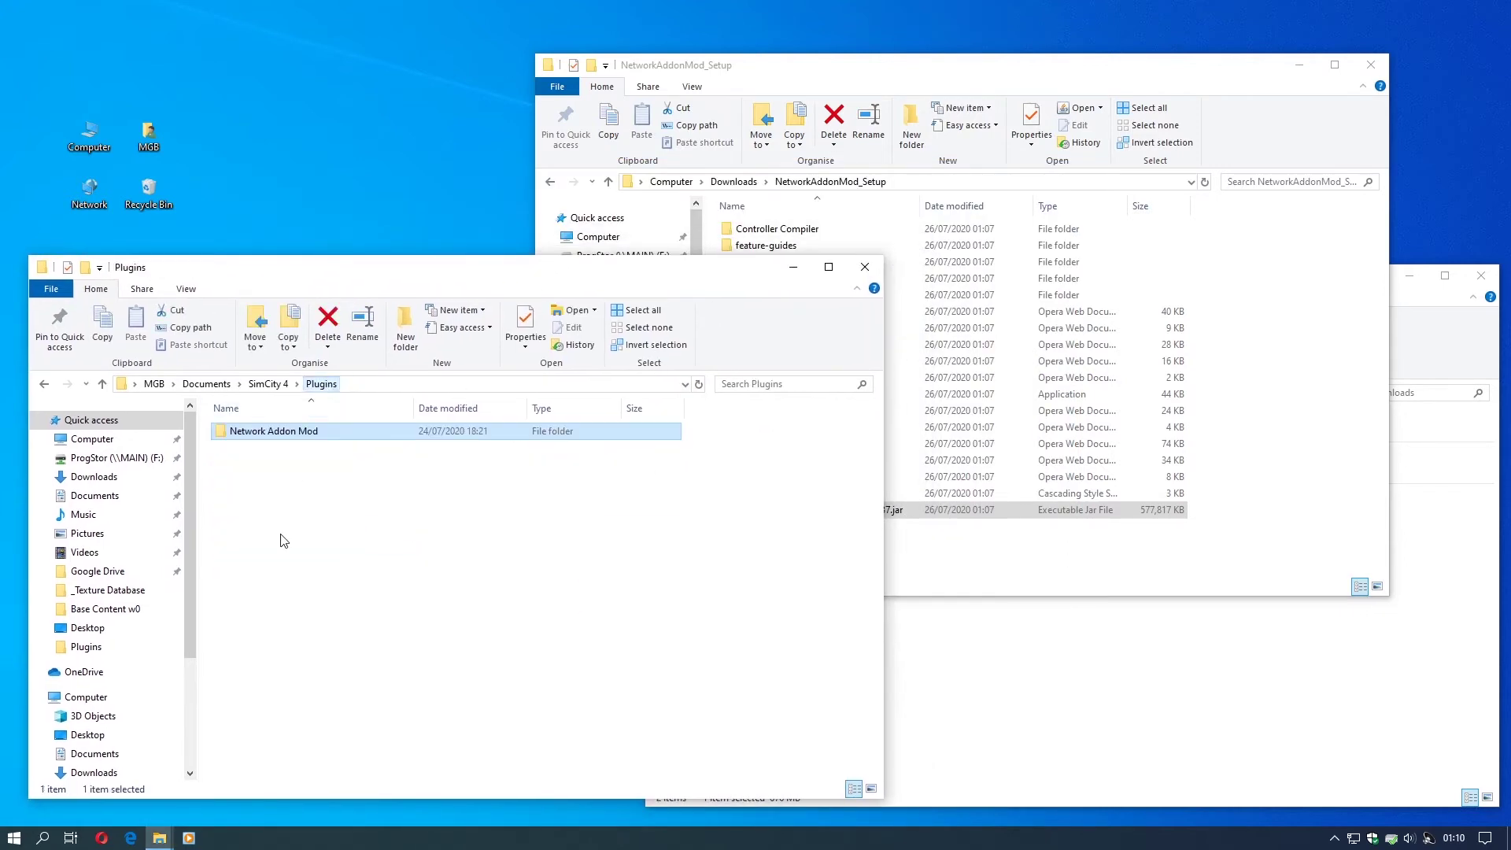
pyautogui.doubleClick(268, 436)
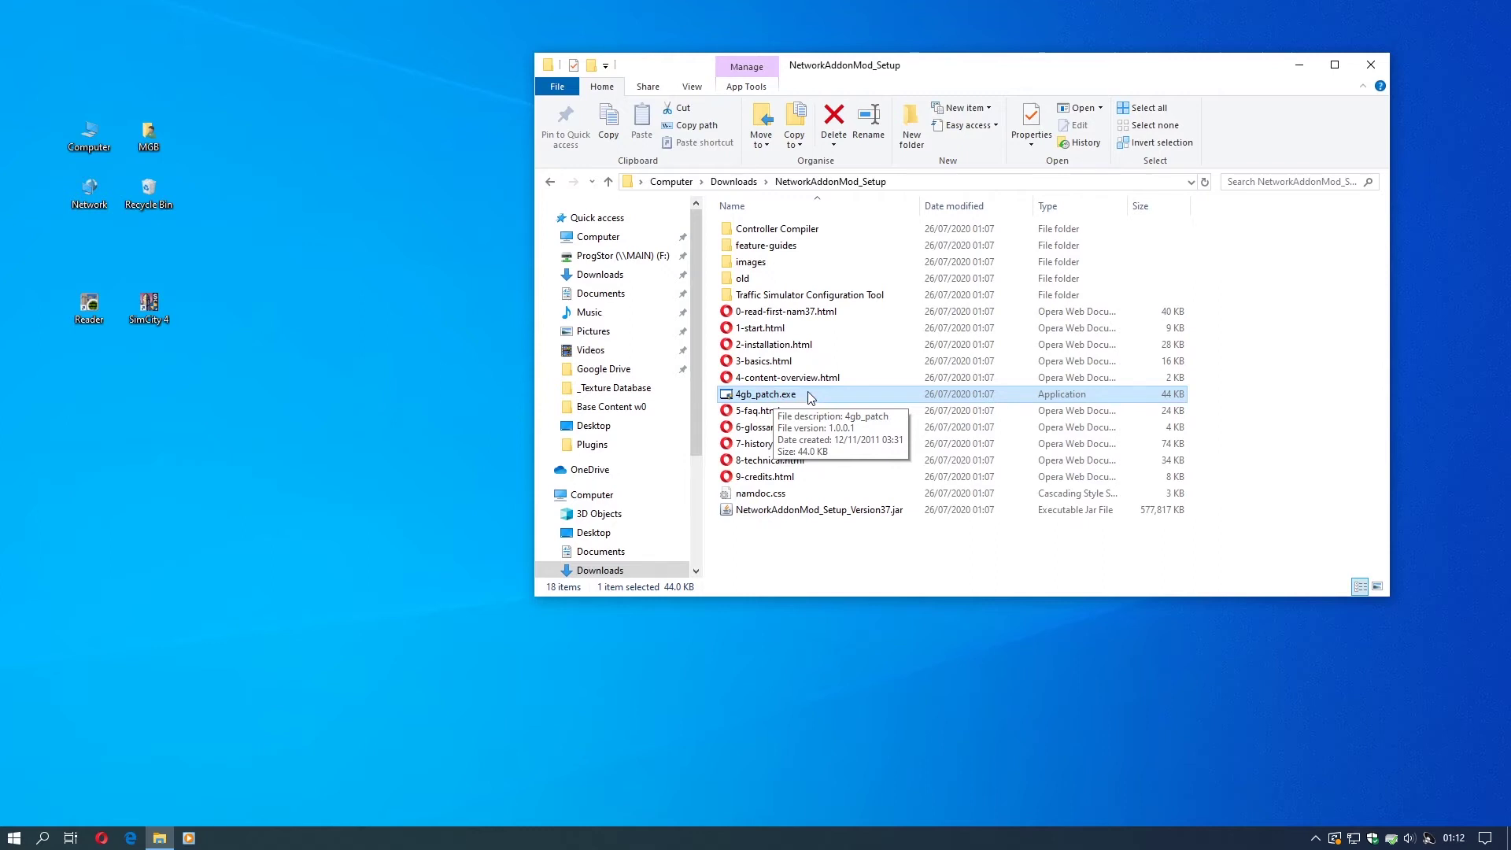
# Run 4gb_patch.exe as administrator and browse its file picker to Local Disk (C:).
pyautogui.rightClick(766, 405)
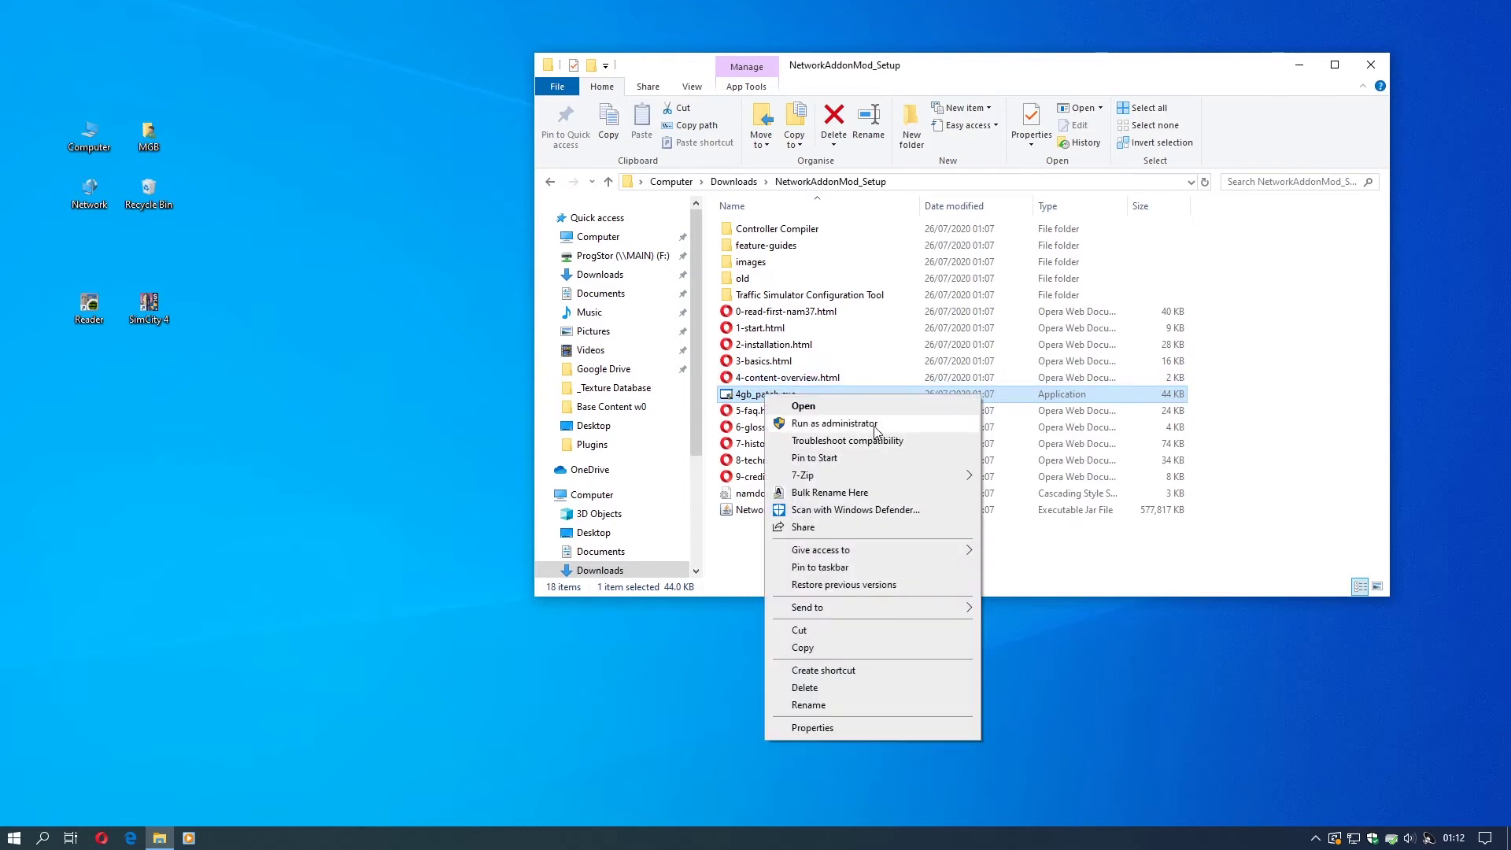
pyautogui.click(874, 426)
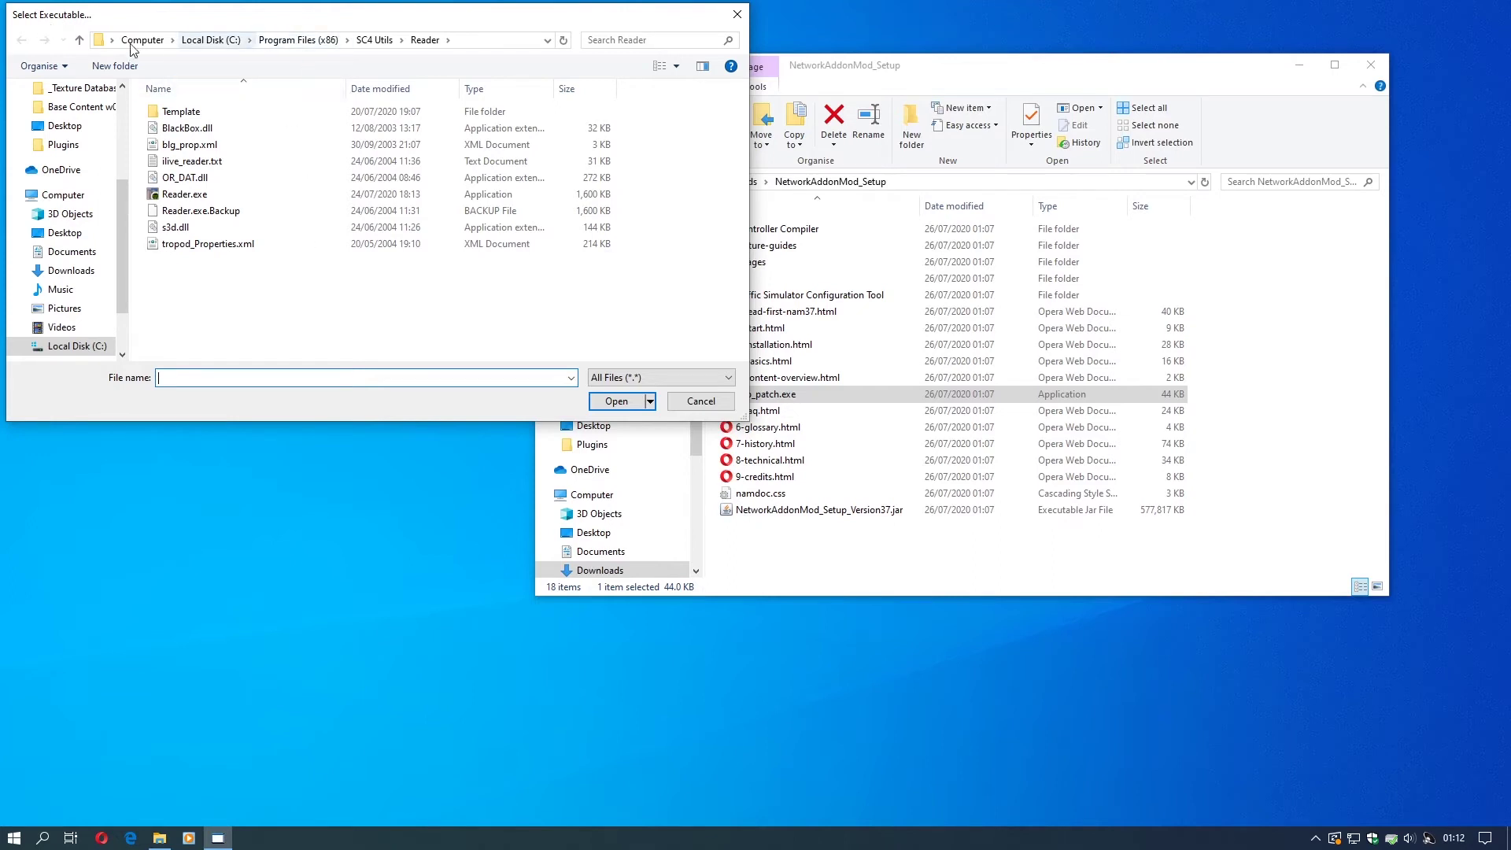
pyautogui.click(211, 40)
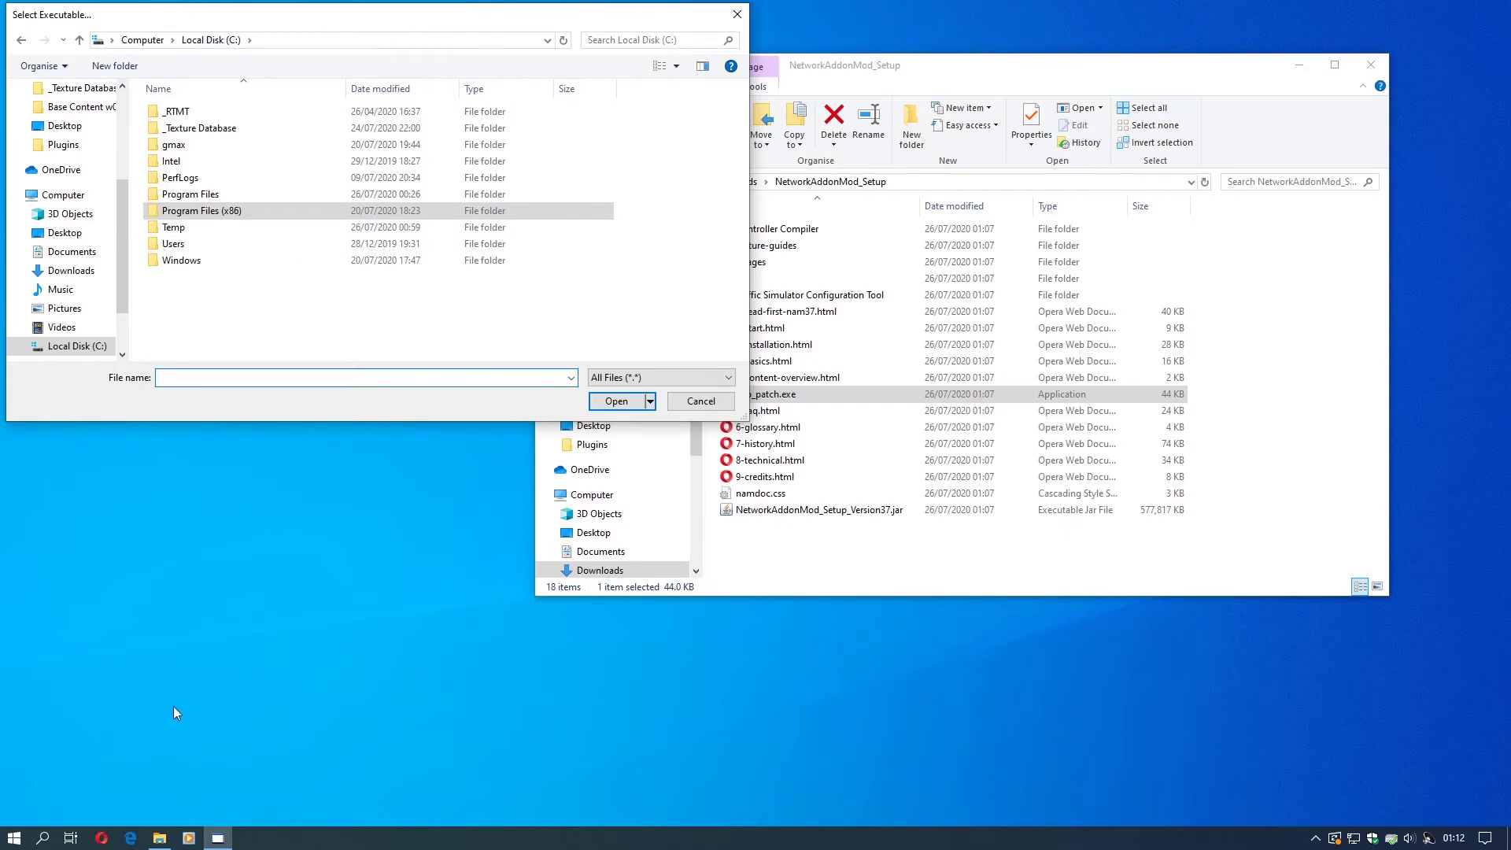
pyautogui.moveTo(269, 17); pyautogui.dragTo(271, 247)
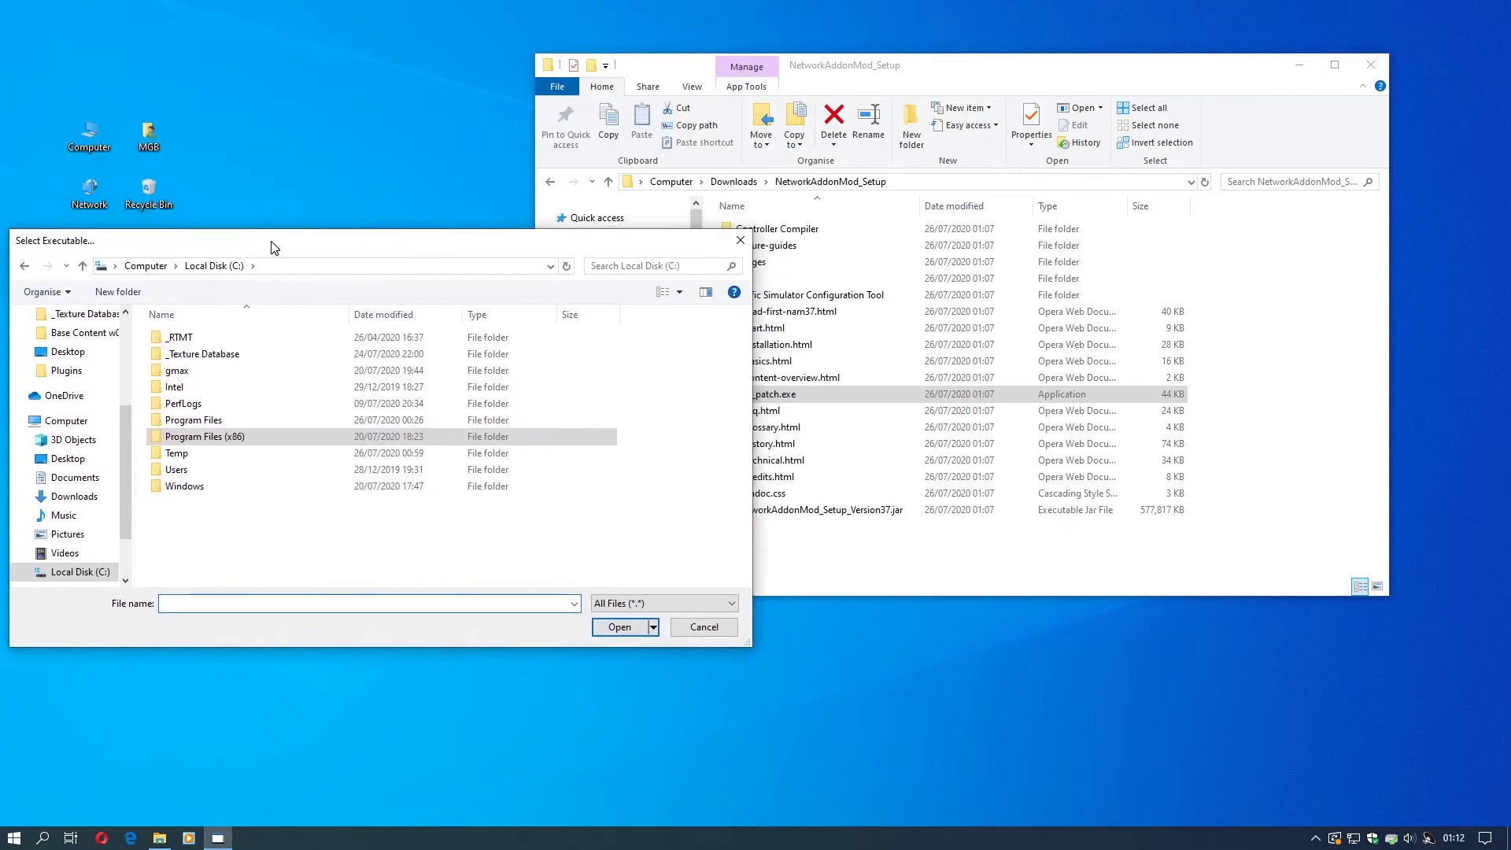
# Open Computer from the desktop and open Local Disk (C:).
pyautogui.doubleClick(93, 134)
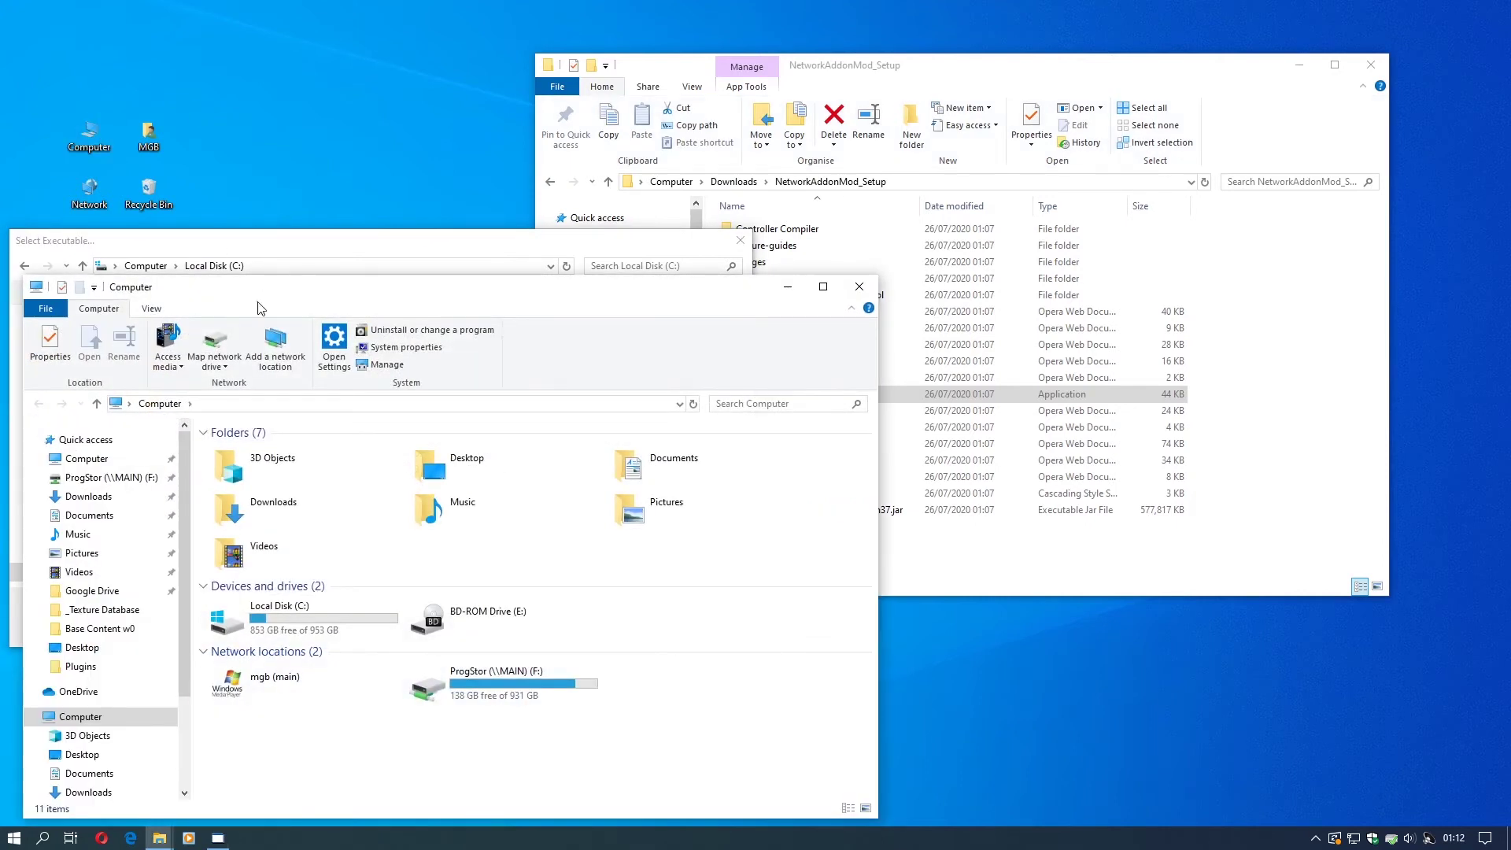
pyautogui.moveTo(258, 294); pyautogui.dragTo(826, 205)
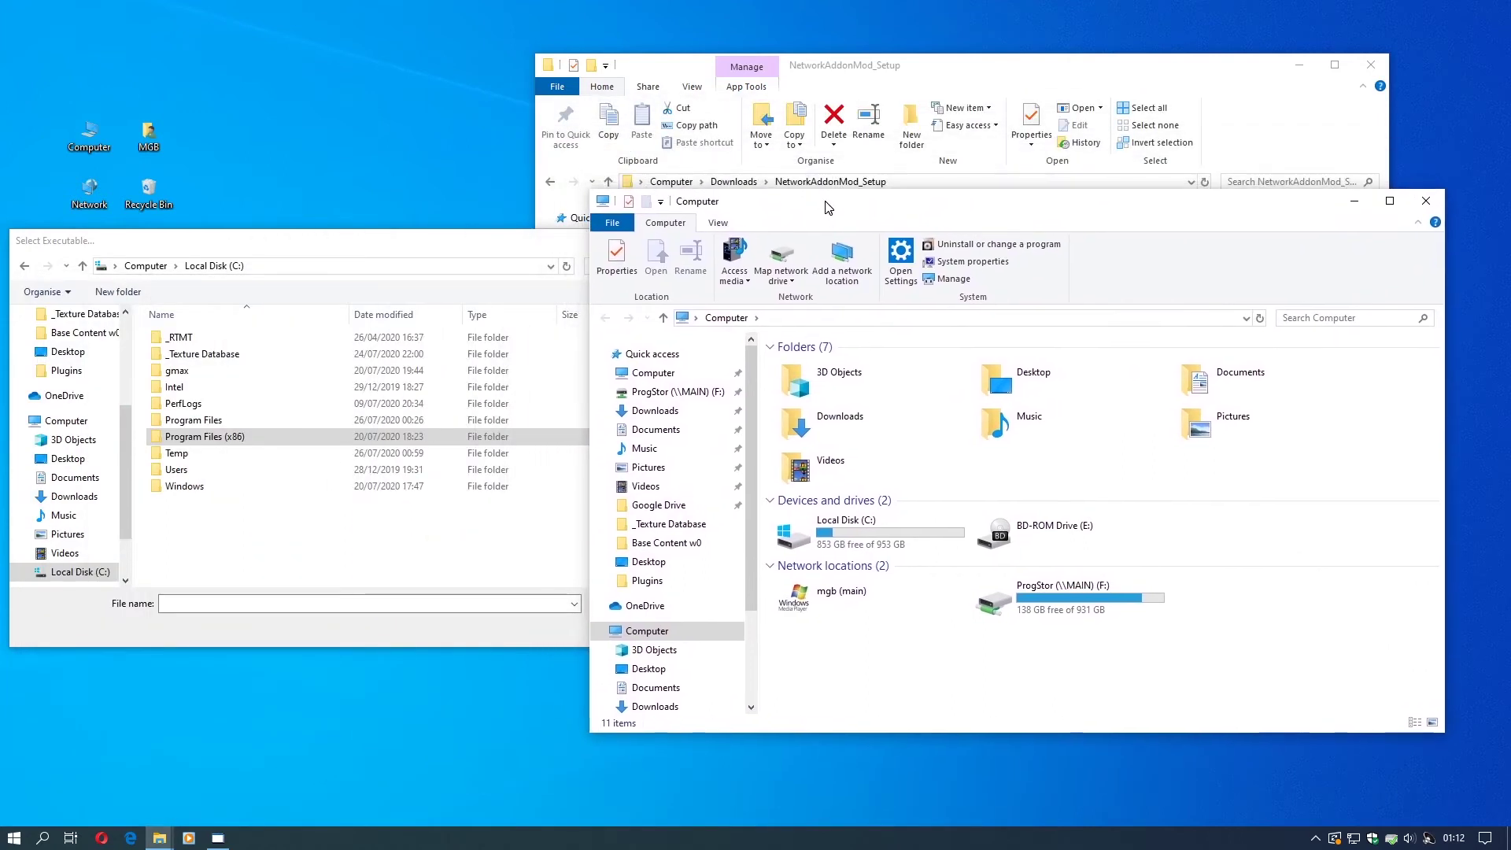
pyautogui.click(823, 539)
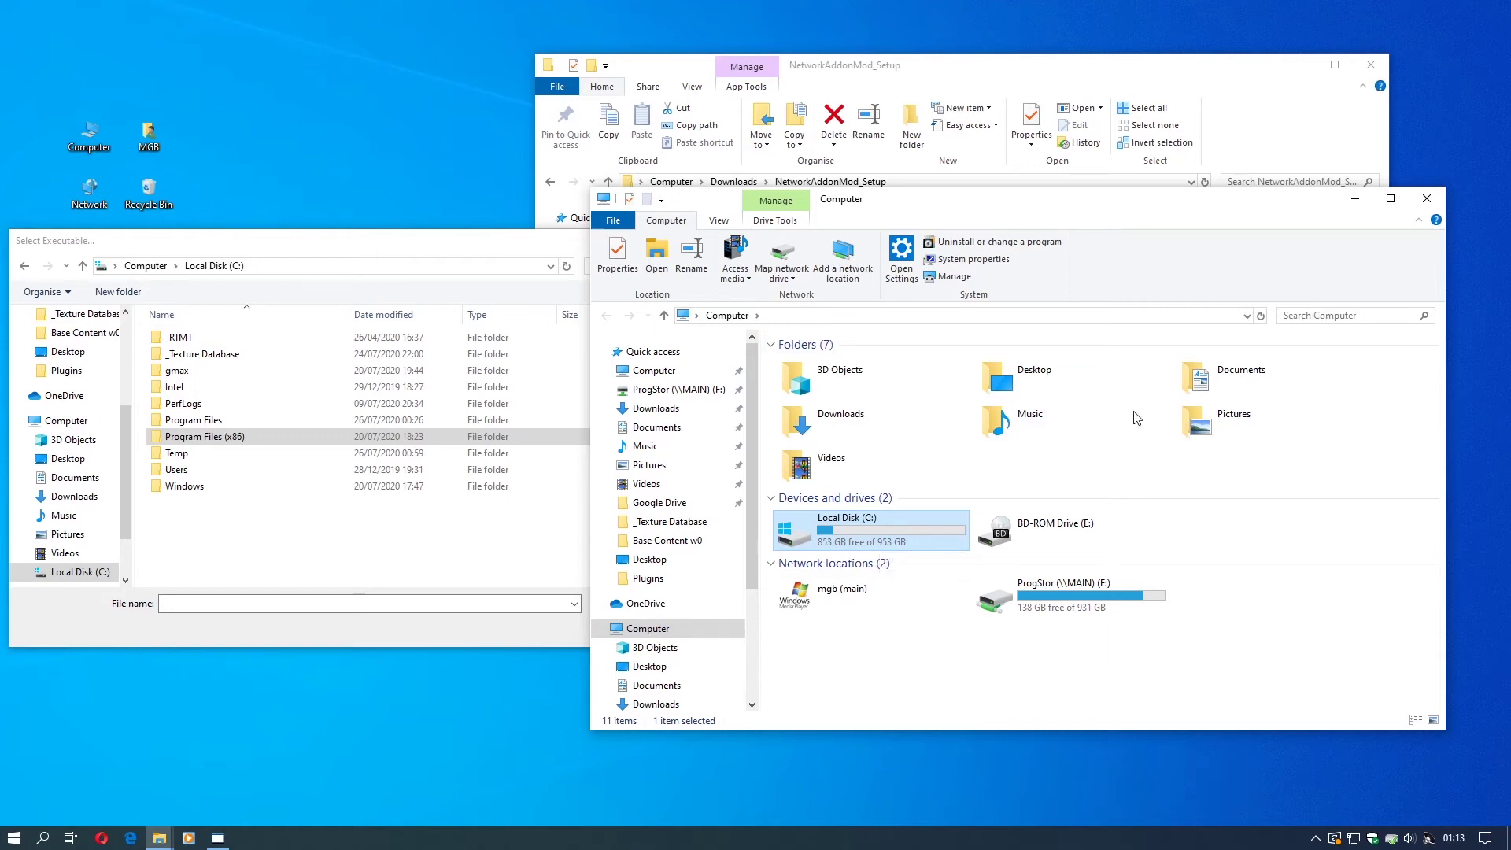
pyautogui.doubleClick(912, 518)
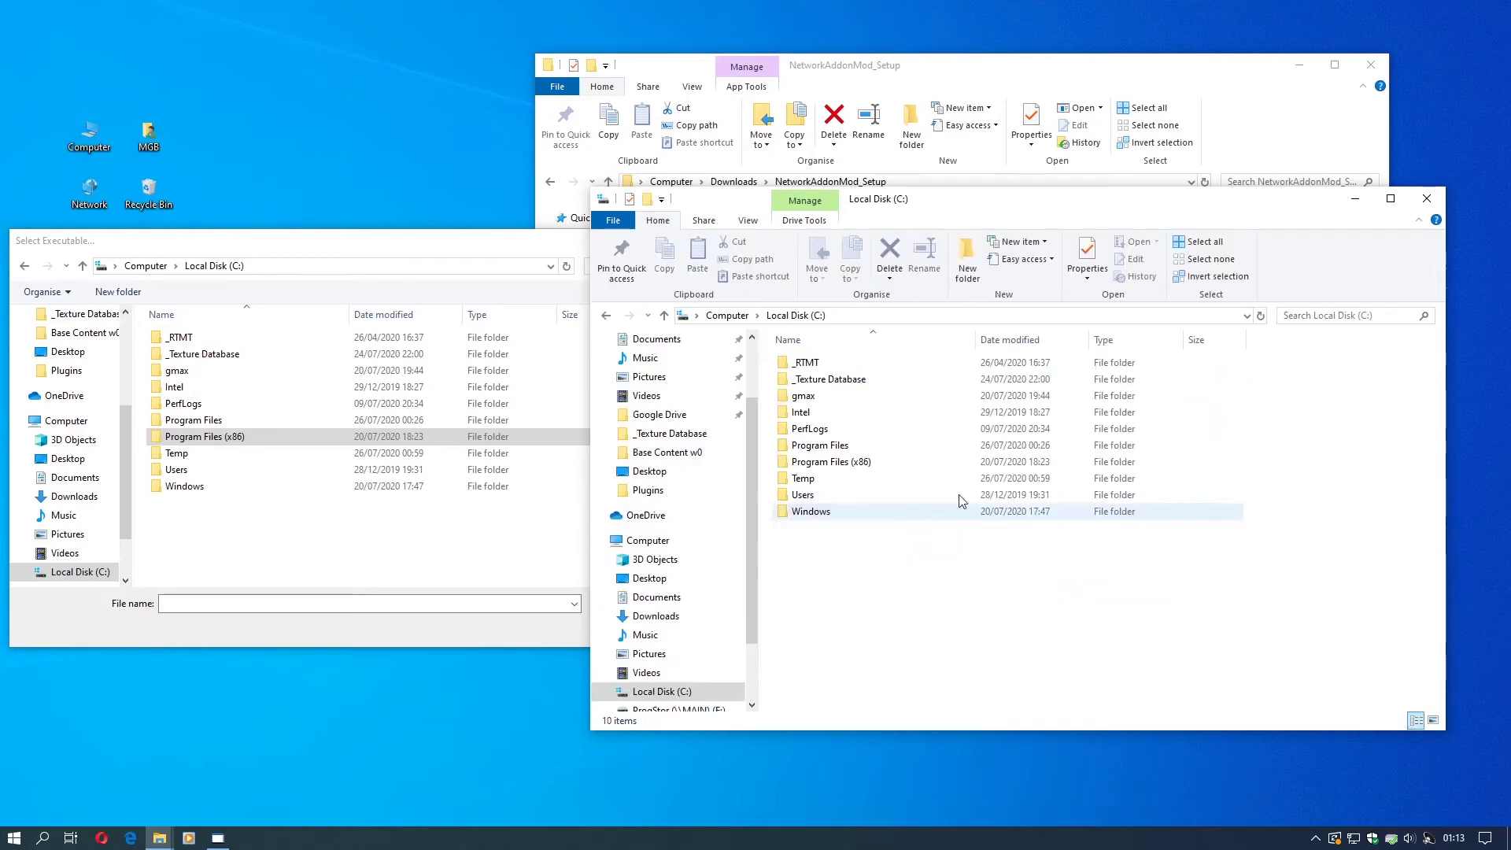
# Search Local Disk (C:) for 'SimCity 4.exe' and bring up the result's context menu.
pyautogui.click(1295, 317)
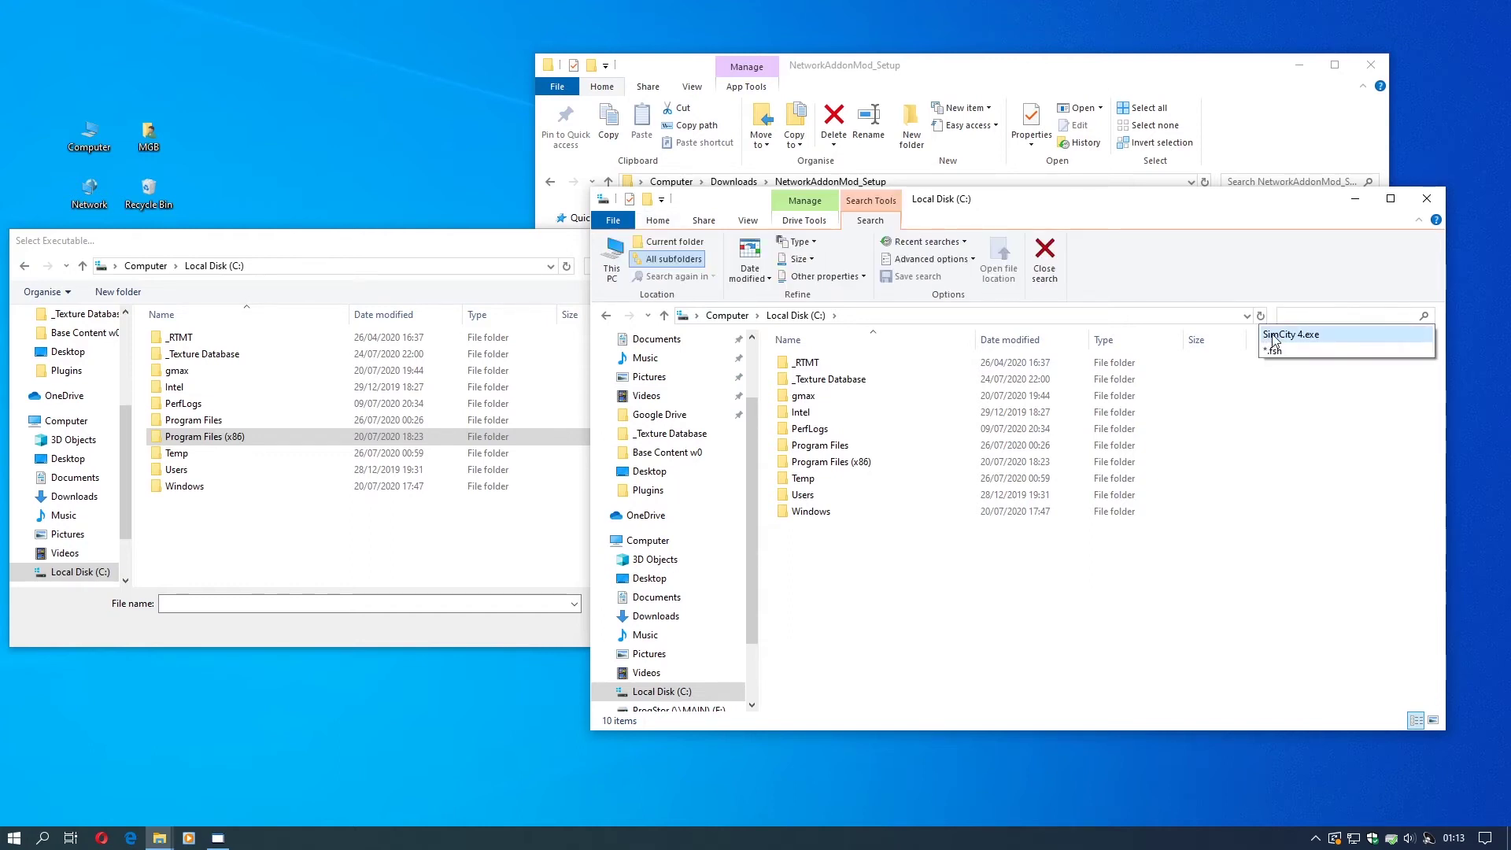
pyautogui.write('SimCiy')
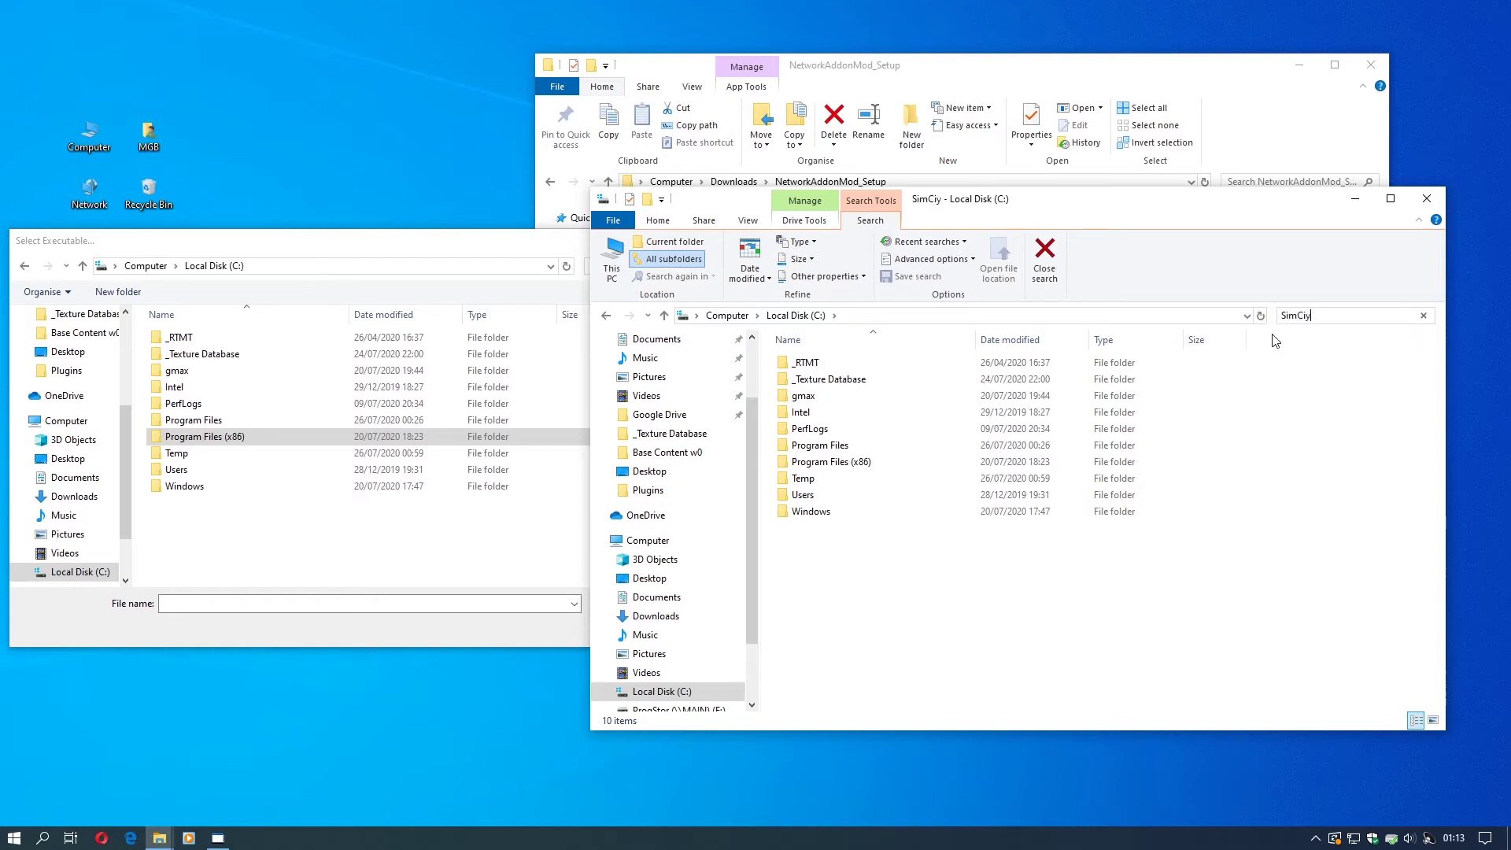
pyautogui.press('BackSpace')
pyautogui.write('ty')
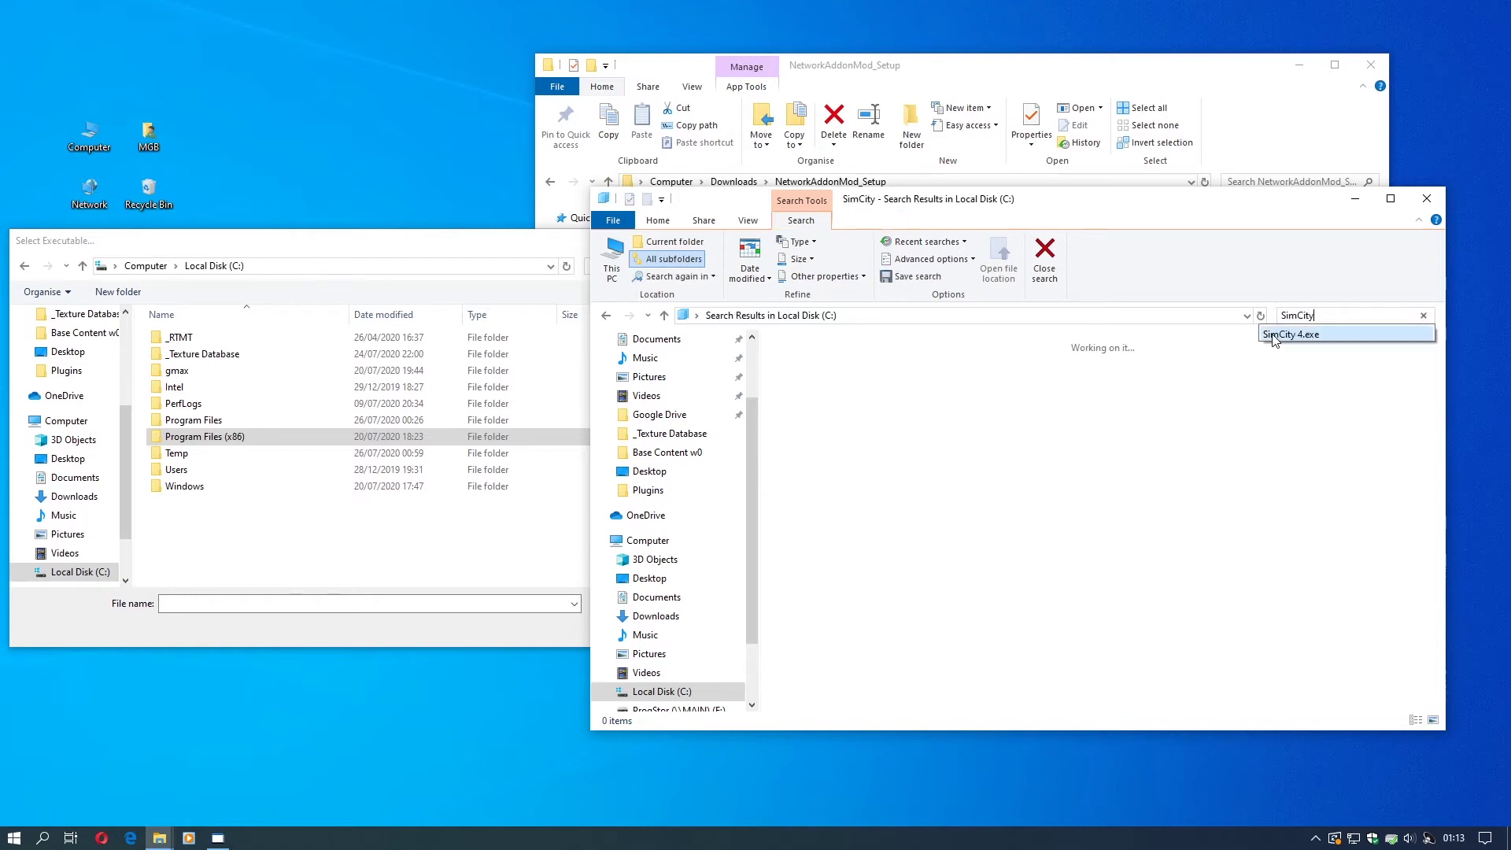
pyautogui.write(' 4')
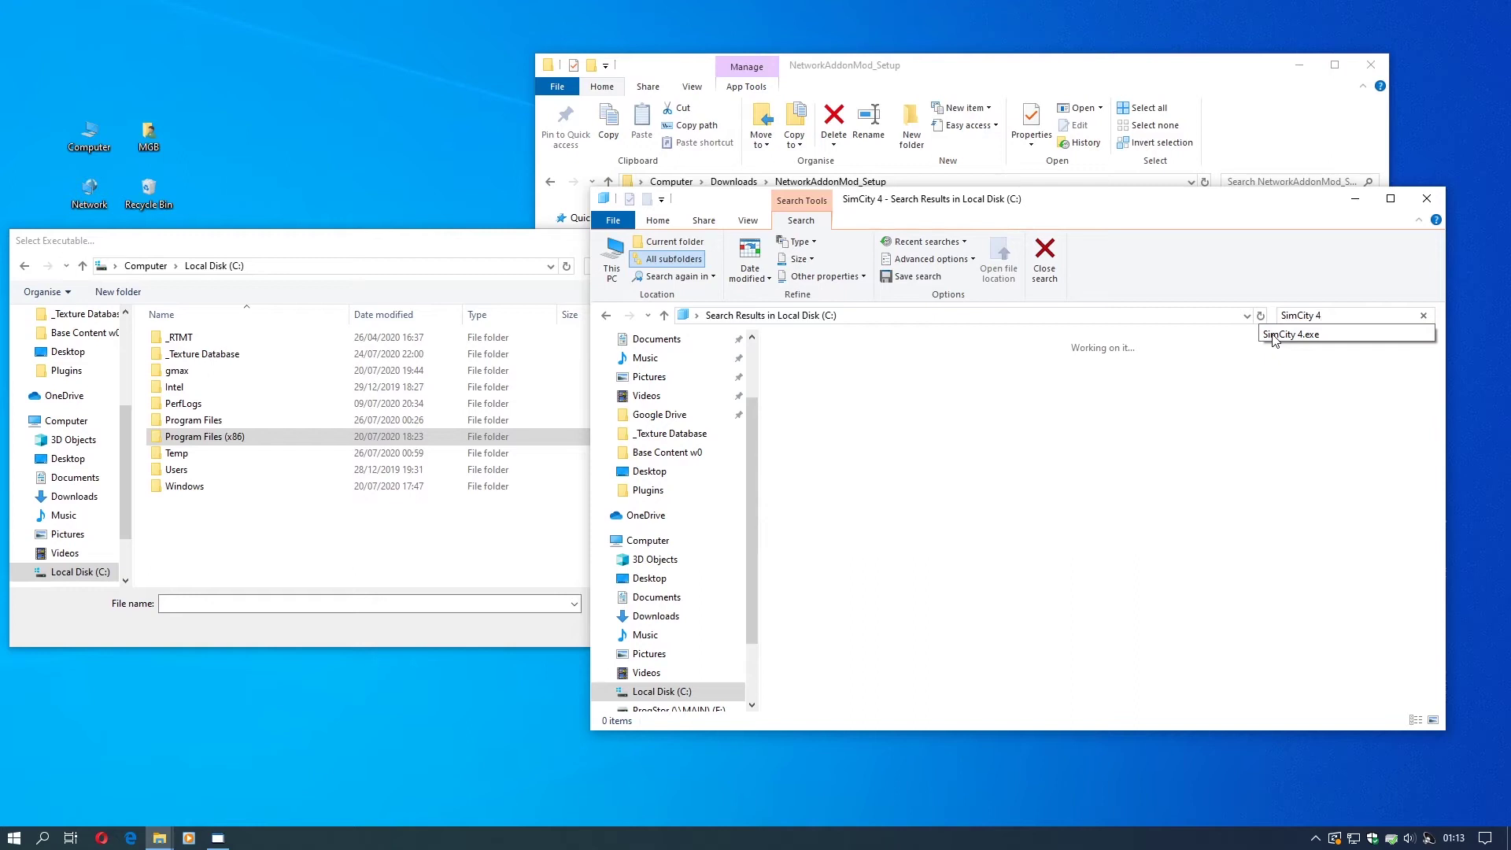
pyautogui.write('.exe')
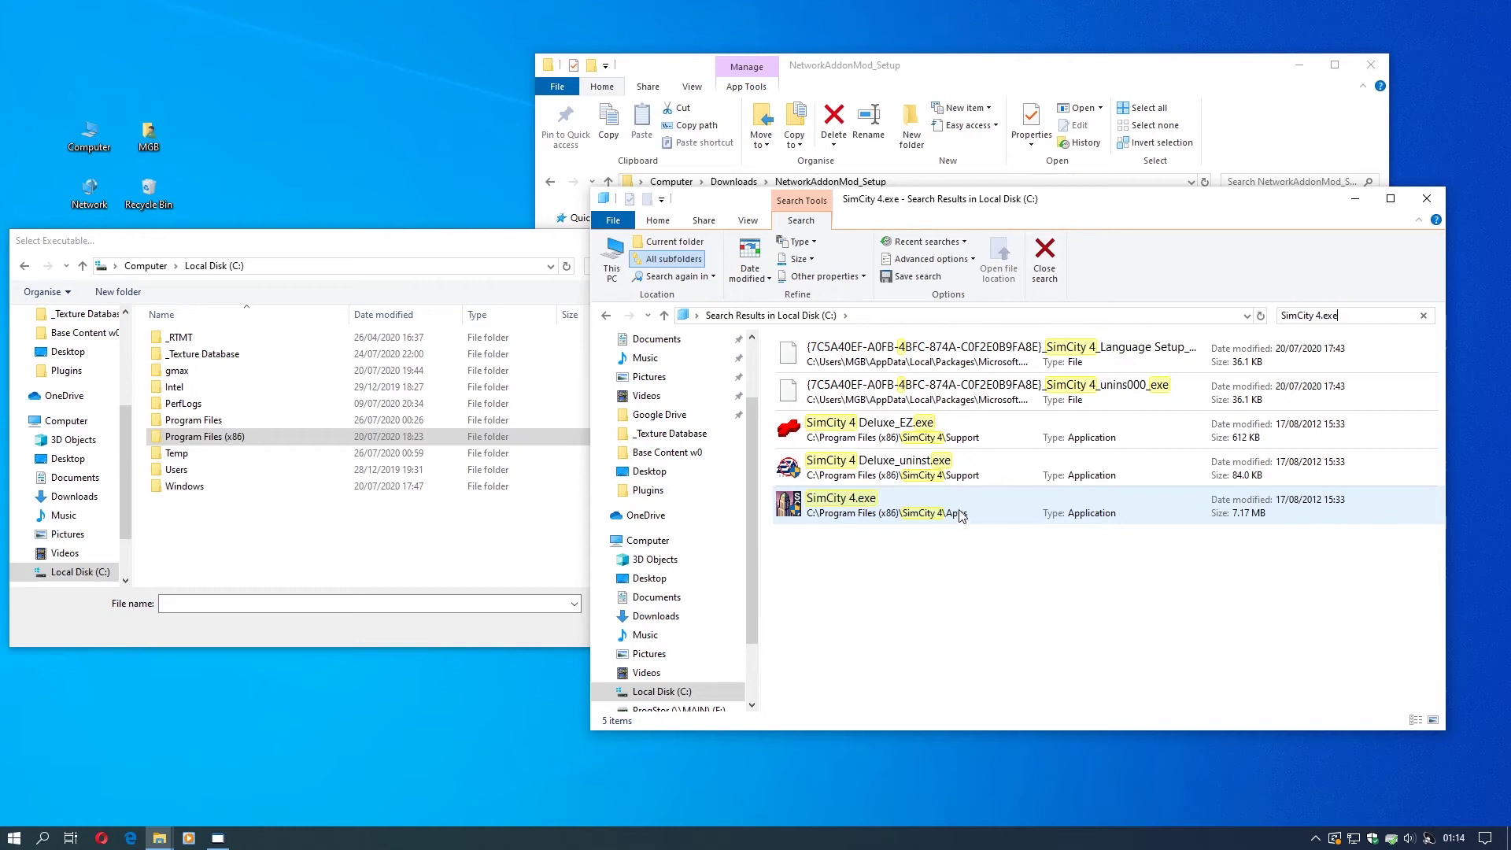
pyautogui.rightClick(875, 503)
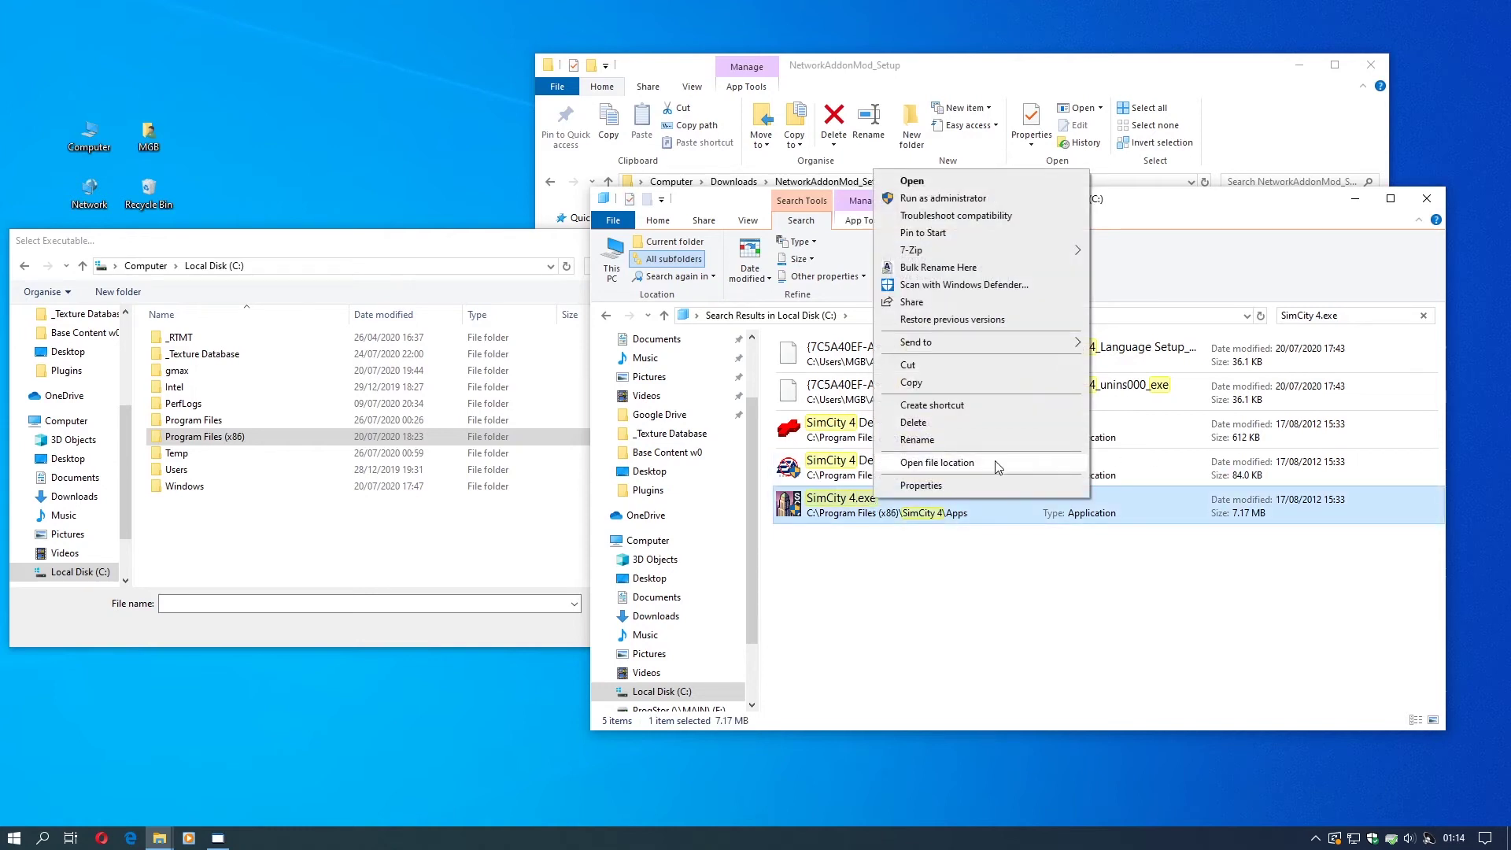
# Open the SimCity 4 Apps folder and copy its path.
pyautogui.click(936, 462)
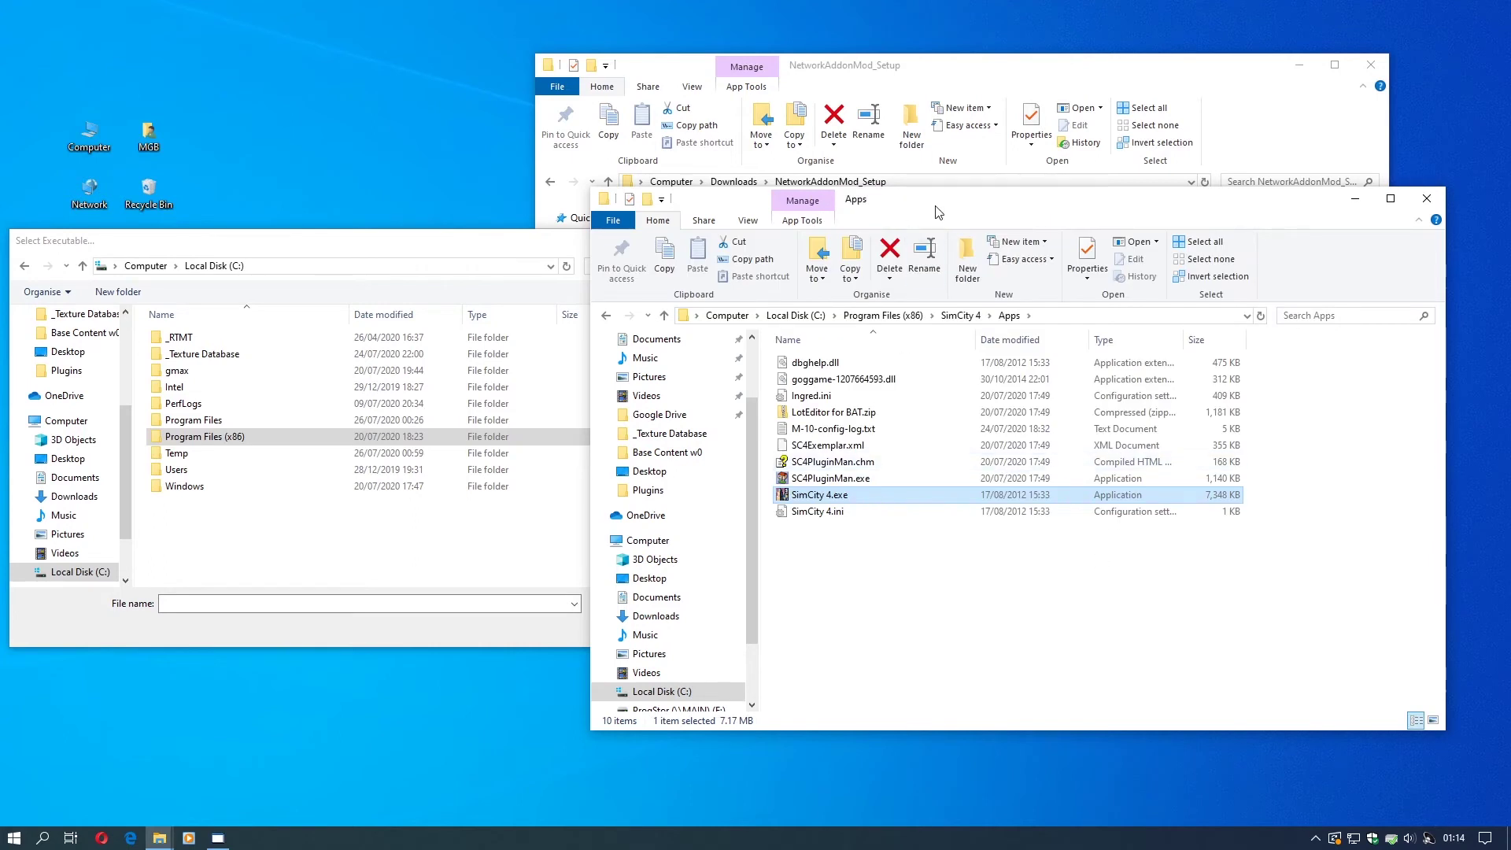
pyautogui.moveTo(937, 210); pyautogui.dragTo(992, 284)
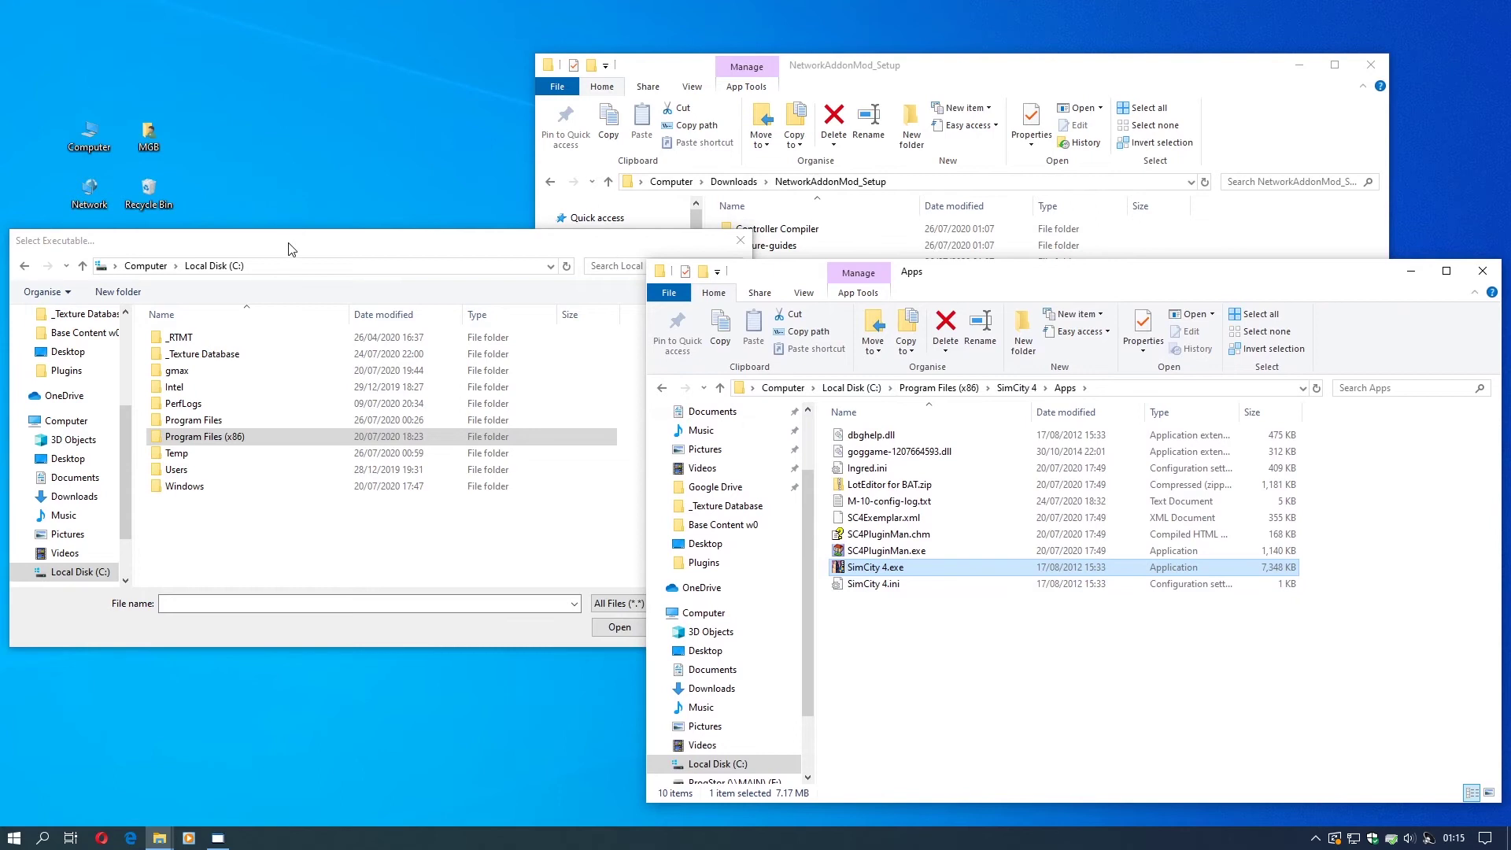
pyautogui.moveTo(291, 250); pyautogui.dragTo(289, 30)
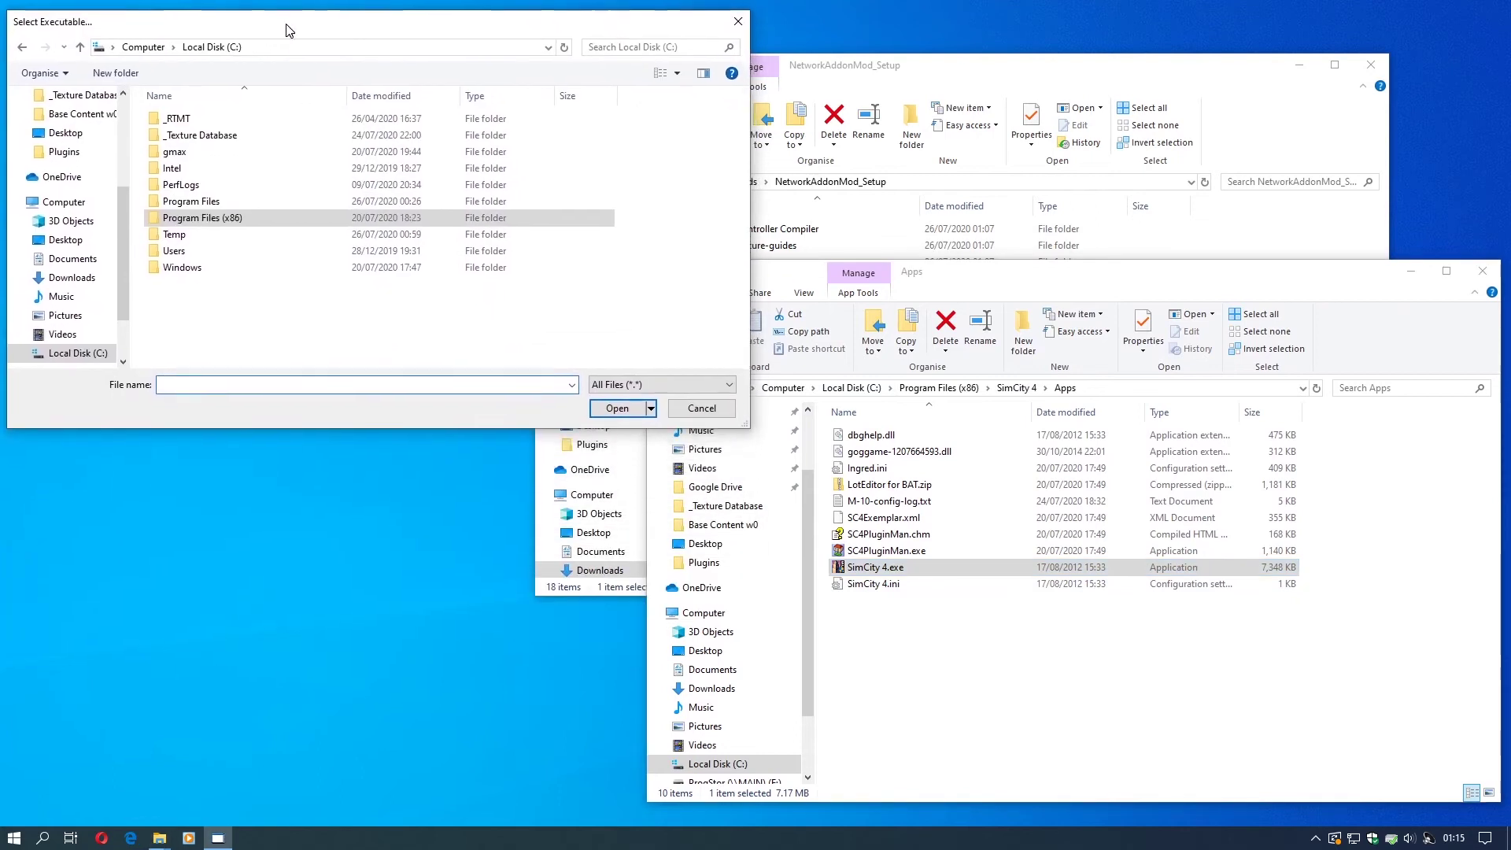
pyautogui.click(1126, 388)
pyautogui.rightClick(861, 389)
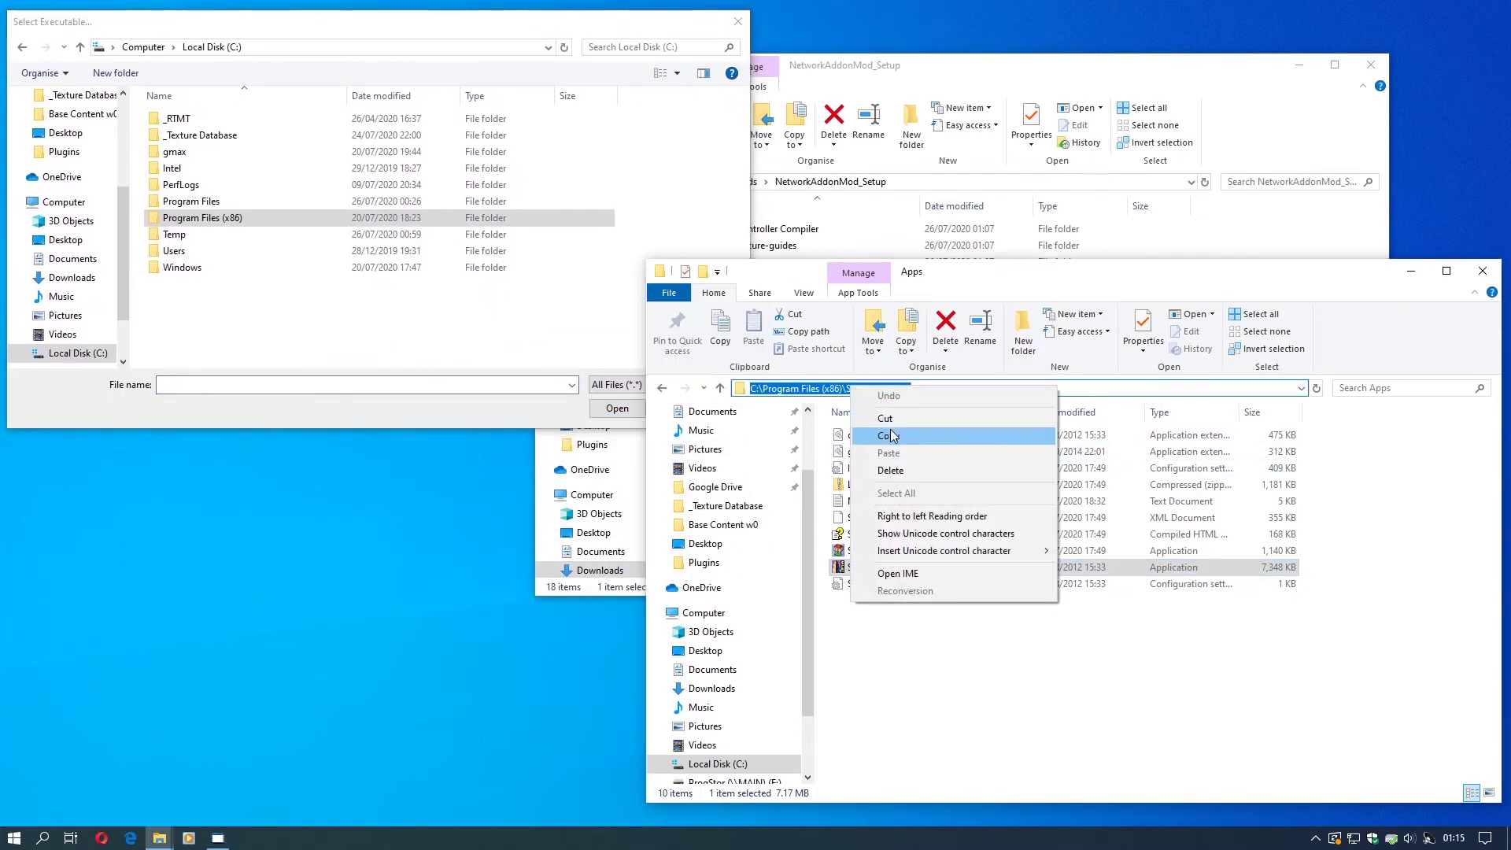
pyautogui.click(891, 435)
# Paste the Apps path into the 4GB Patch picker and select SimCity 4.exe.
pyautogui.click(166, 49)
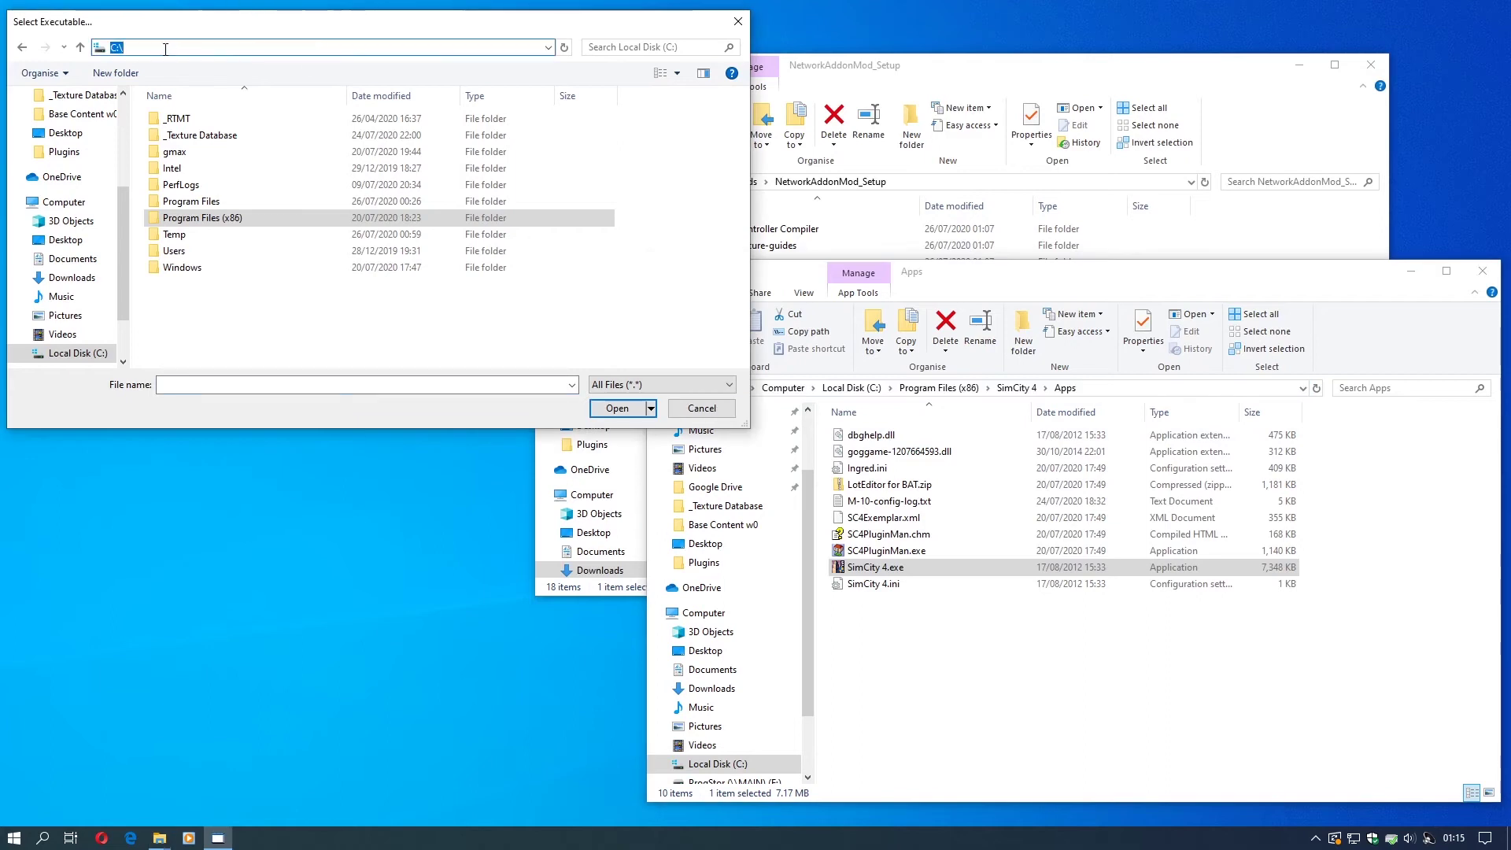
pyautogui.rightClick(165, 49)
pyautogui.click(226, 124)
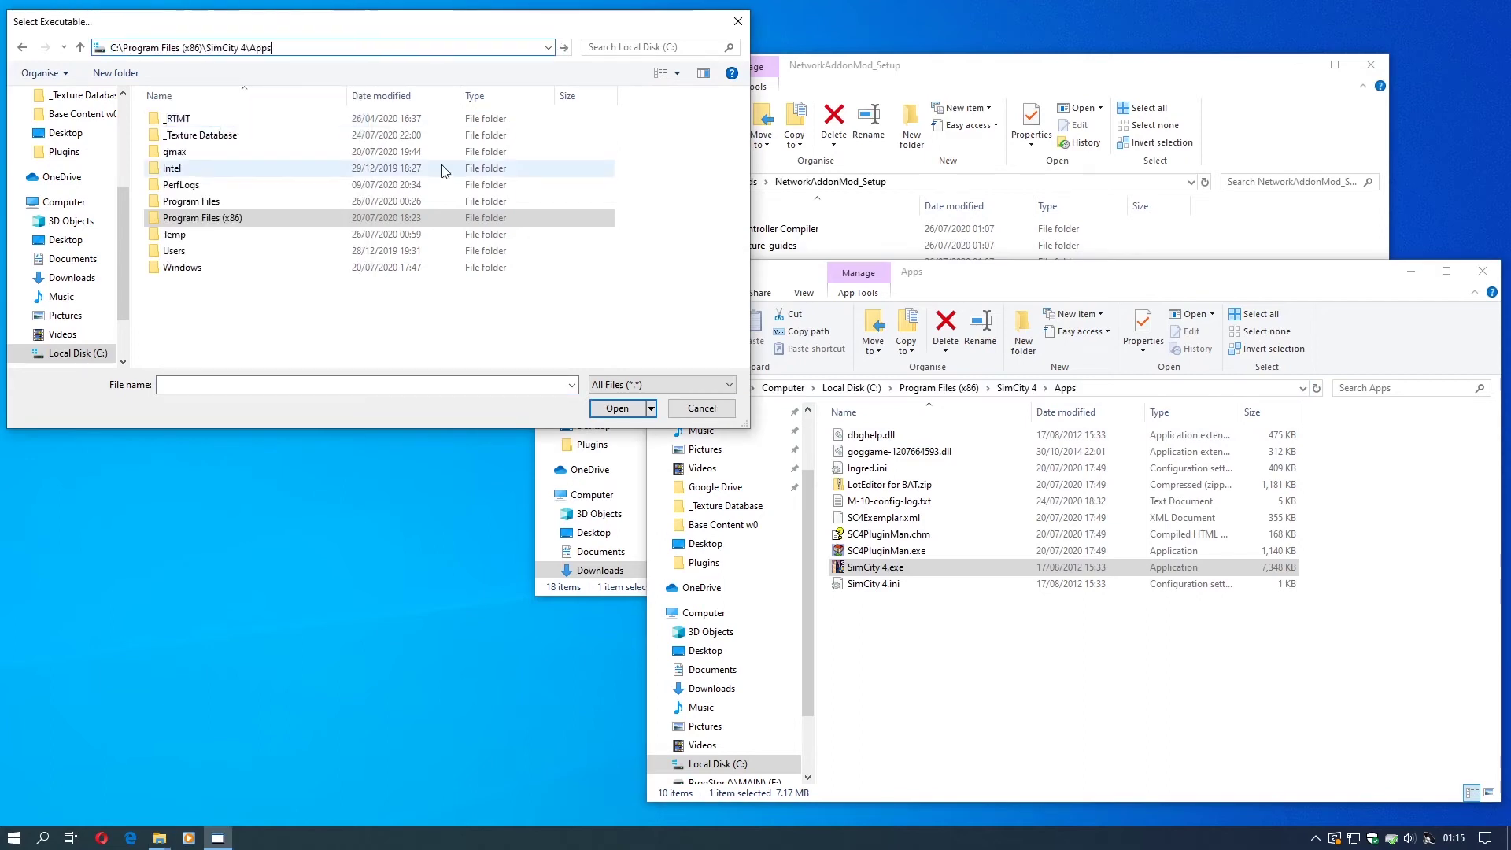
pyautogui.press('Return')
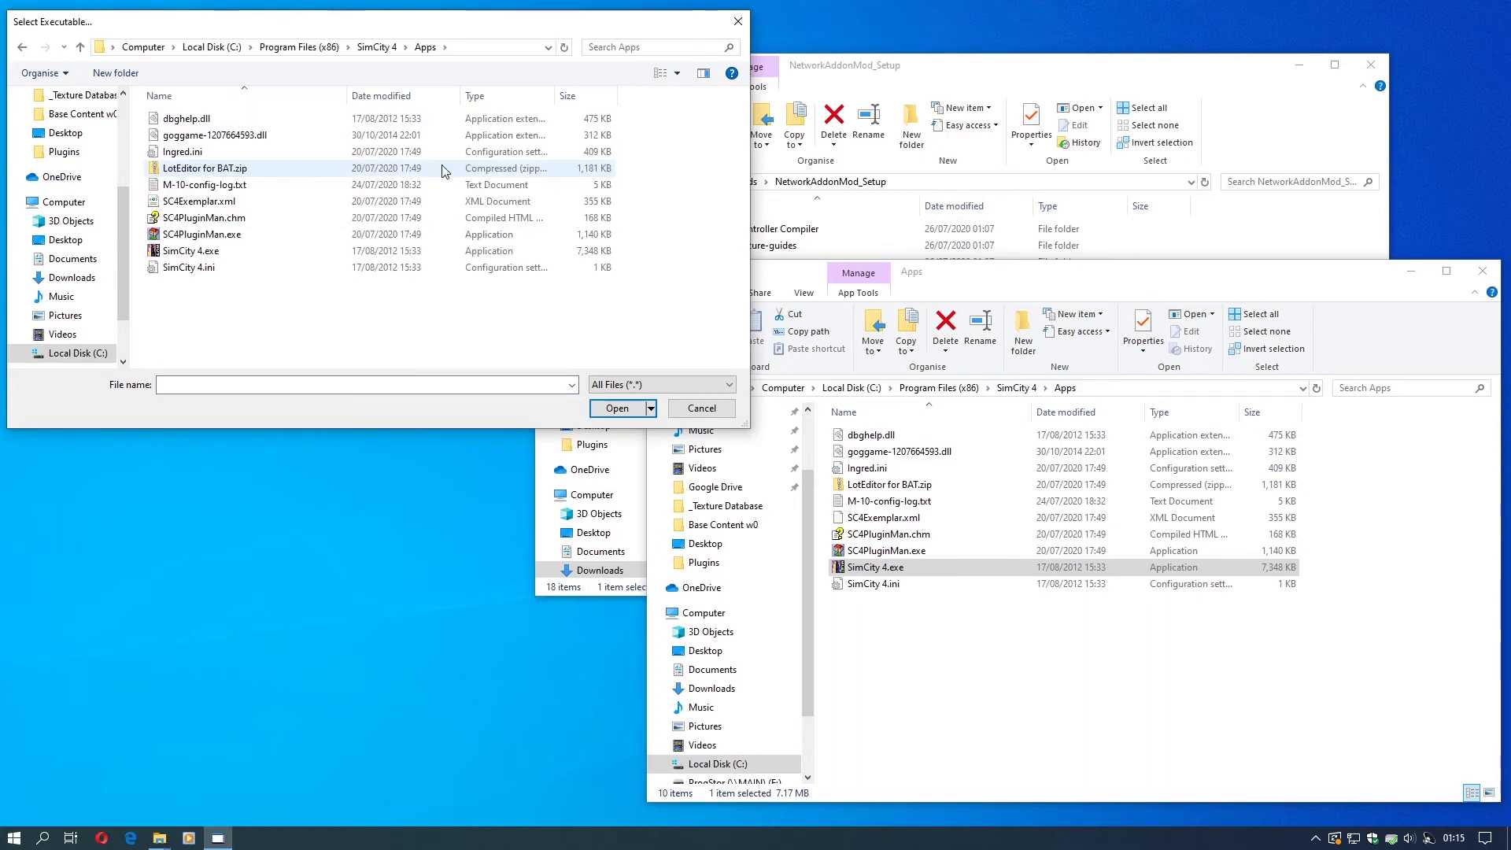
pyautogui.click(186, 256)
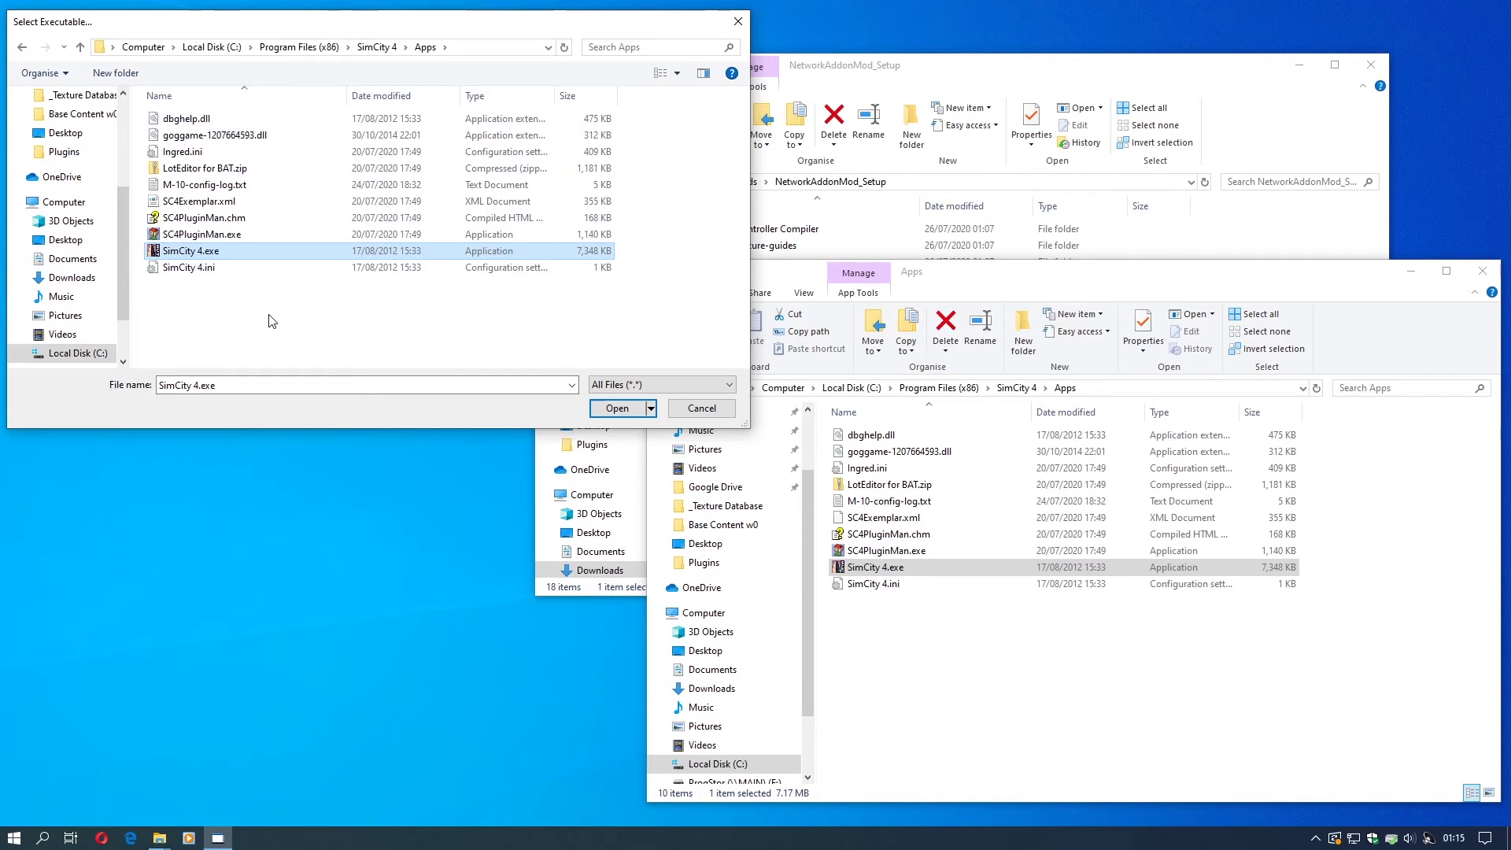
pyautogui.moveTo(167, 259)
# Patch SimCity 4.exe, dismiss the success message and bring the Apps window forward.
pyautogui.click(616, 408)
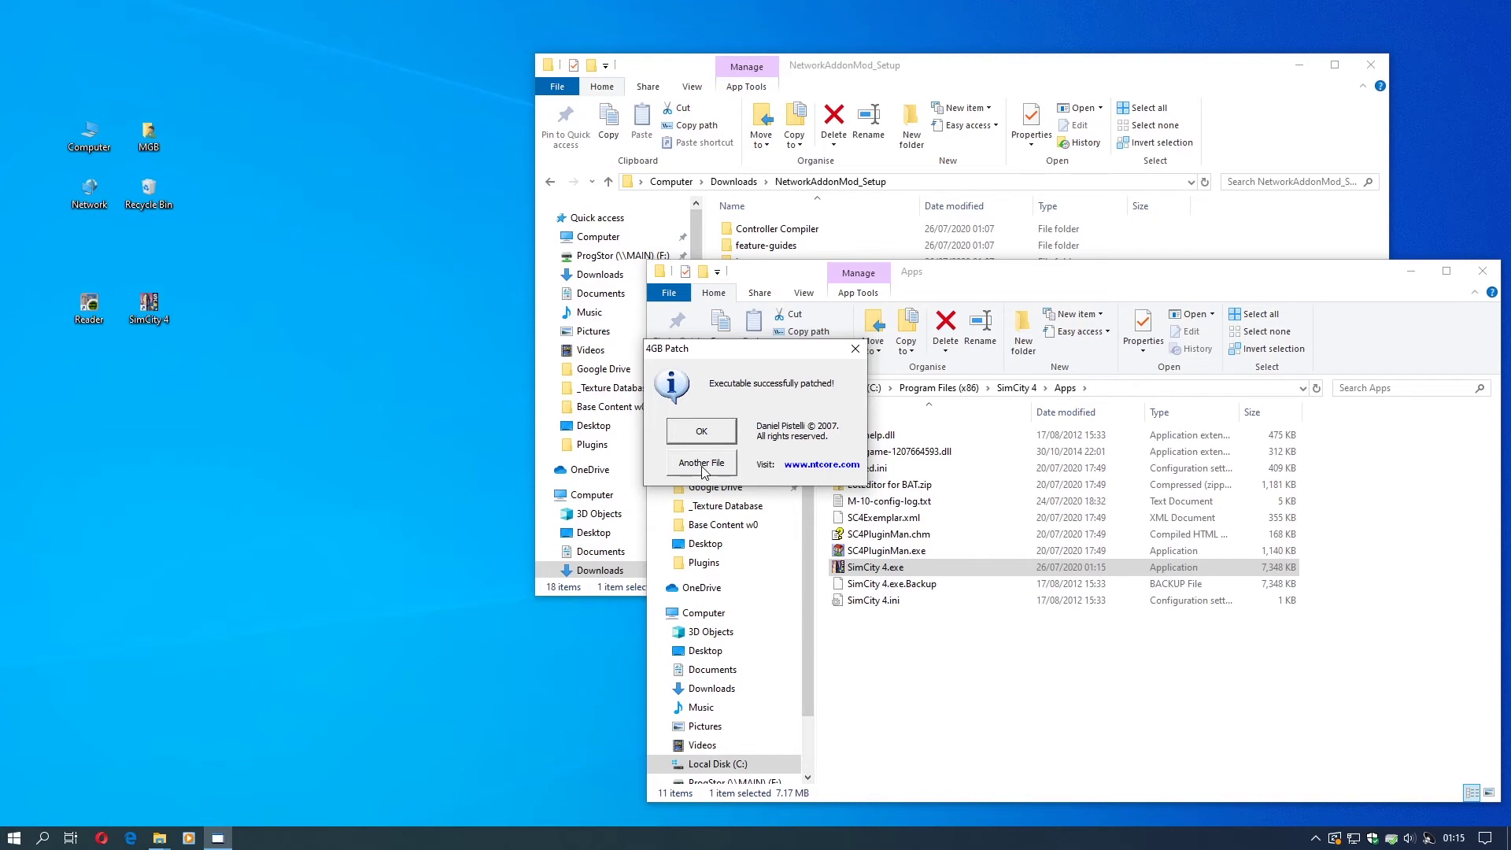
pyautogui.click(704, 434)
pyautogui.moveTo(1039, 277); pyautogui.dragTo(431, 258)
pyautogui.moveTo(873, 66); pyautogui.dragTo(990, 47)
pyautogui.moveTo(535, 250); pyautogui.dragTo(561, 98)
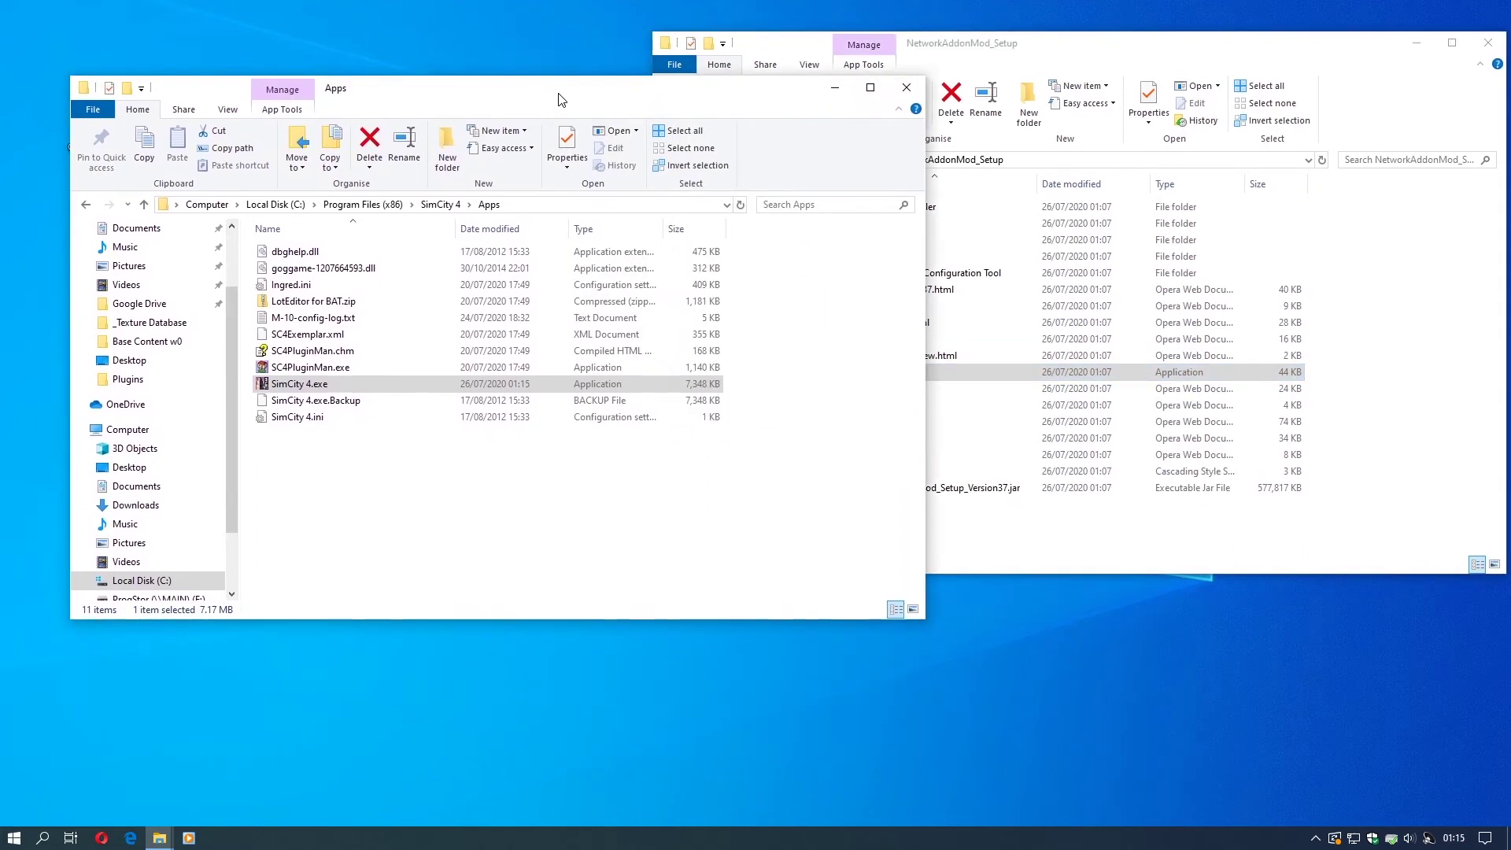
# Compare the patched SimCity 4.exe with the new SimCity 4.exe.Backup file.
pyautogui.click(309, 401)
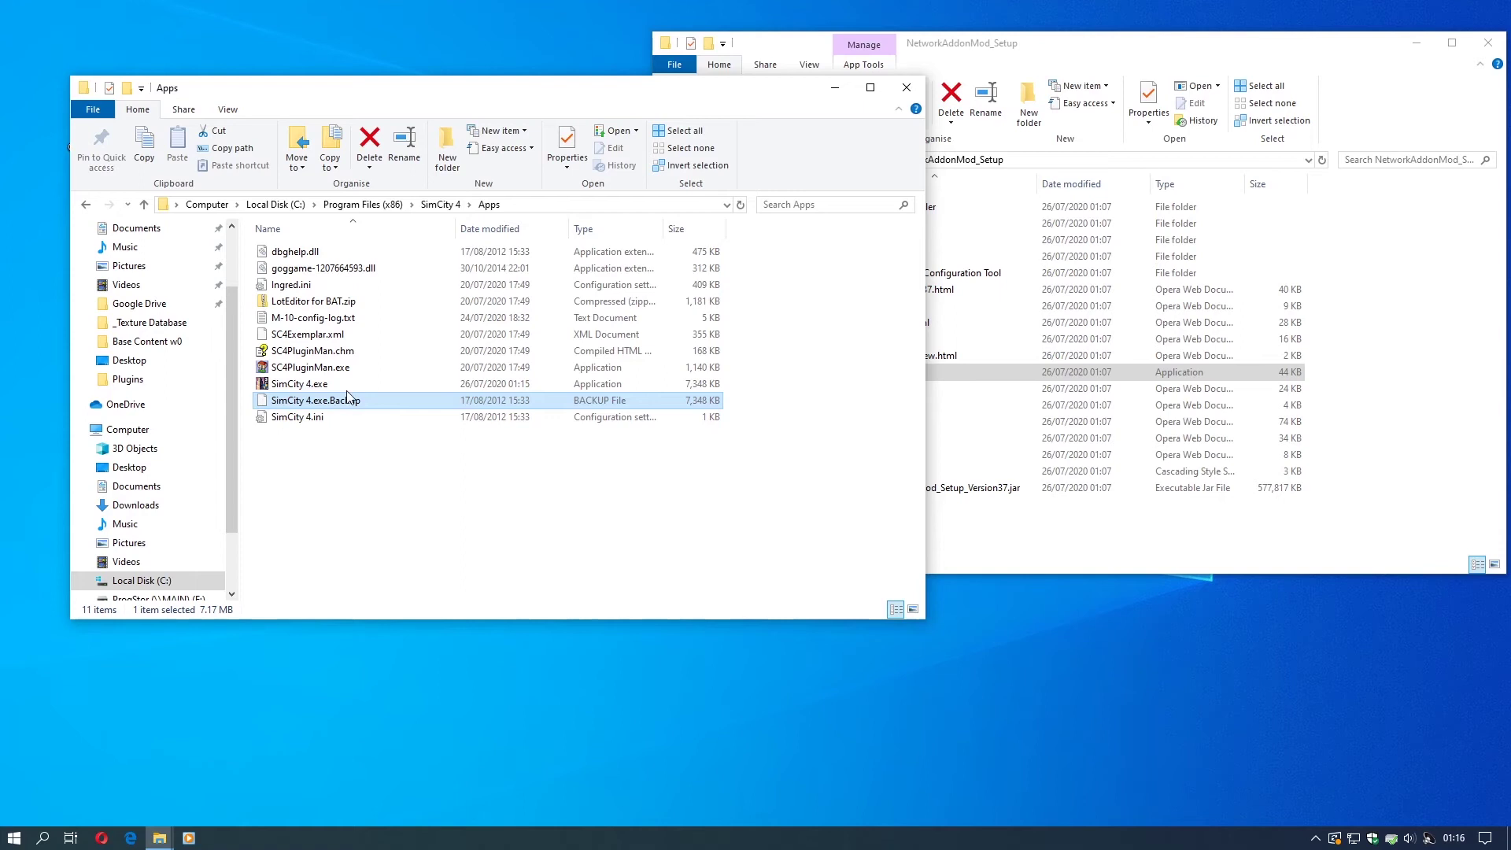
pyautogui.click(322, 384)
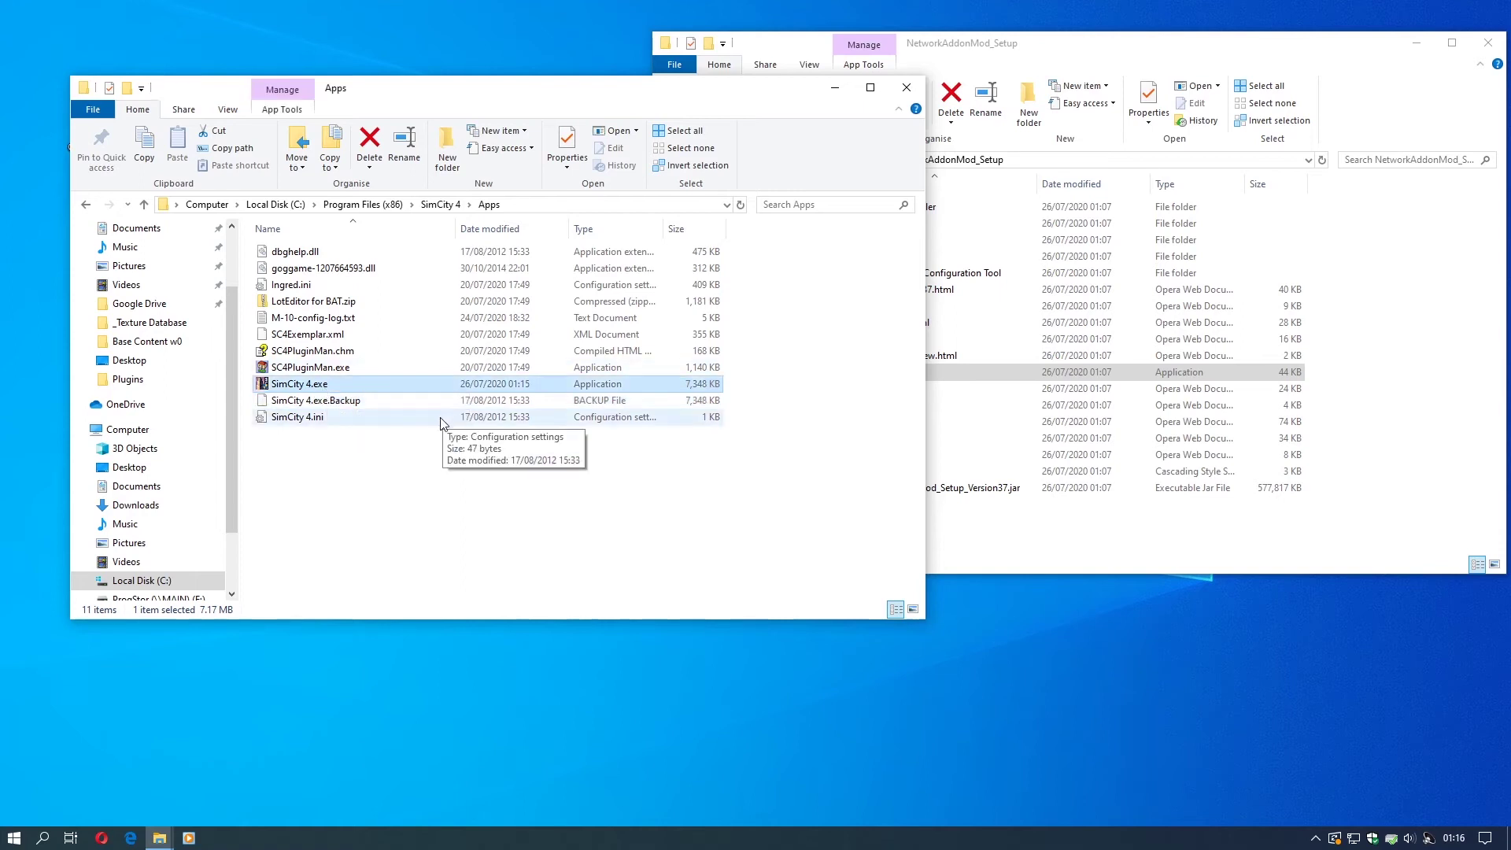
pyautogui.click(350, 401)
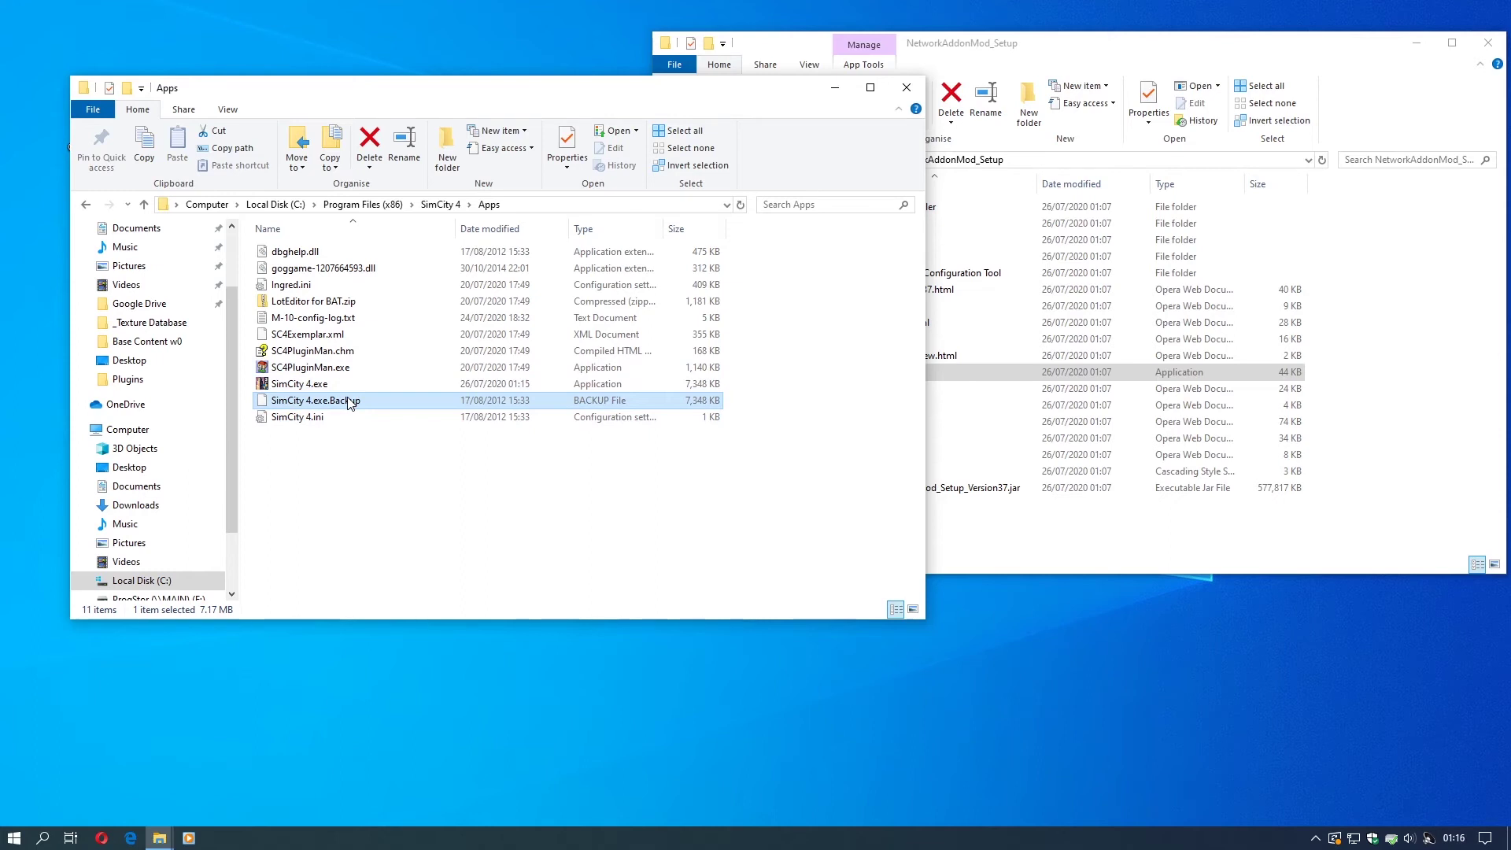
pyautogui.click(400, 469)
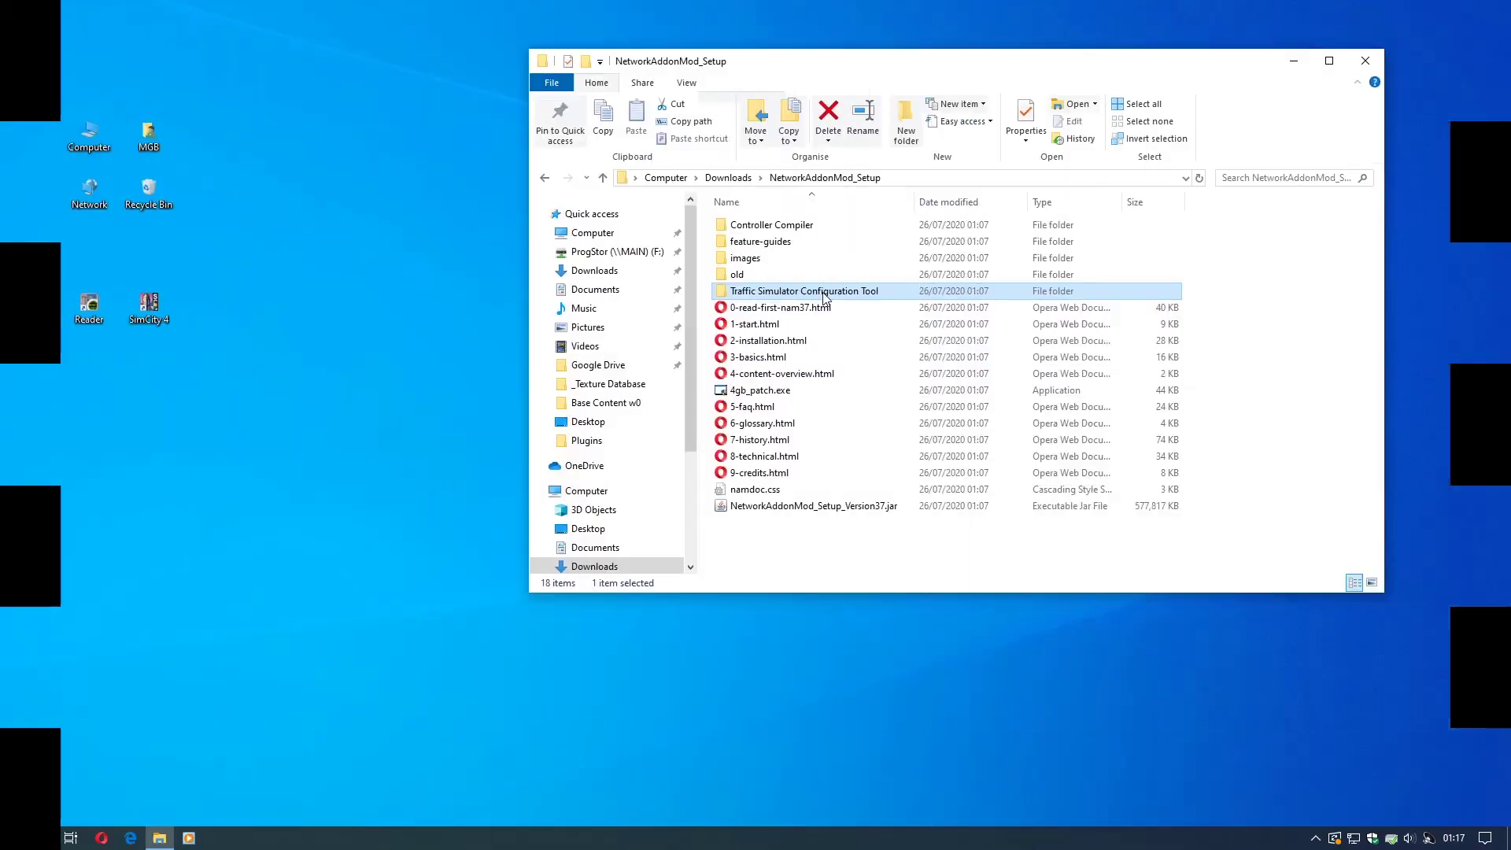
# Open the Traffic Simulator Configuration Tool folder and launch TSCT.jar.
pyautogui.moveTo(879, 77); pyautogui.dragTo(855, 104)
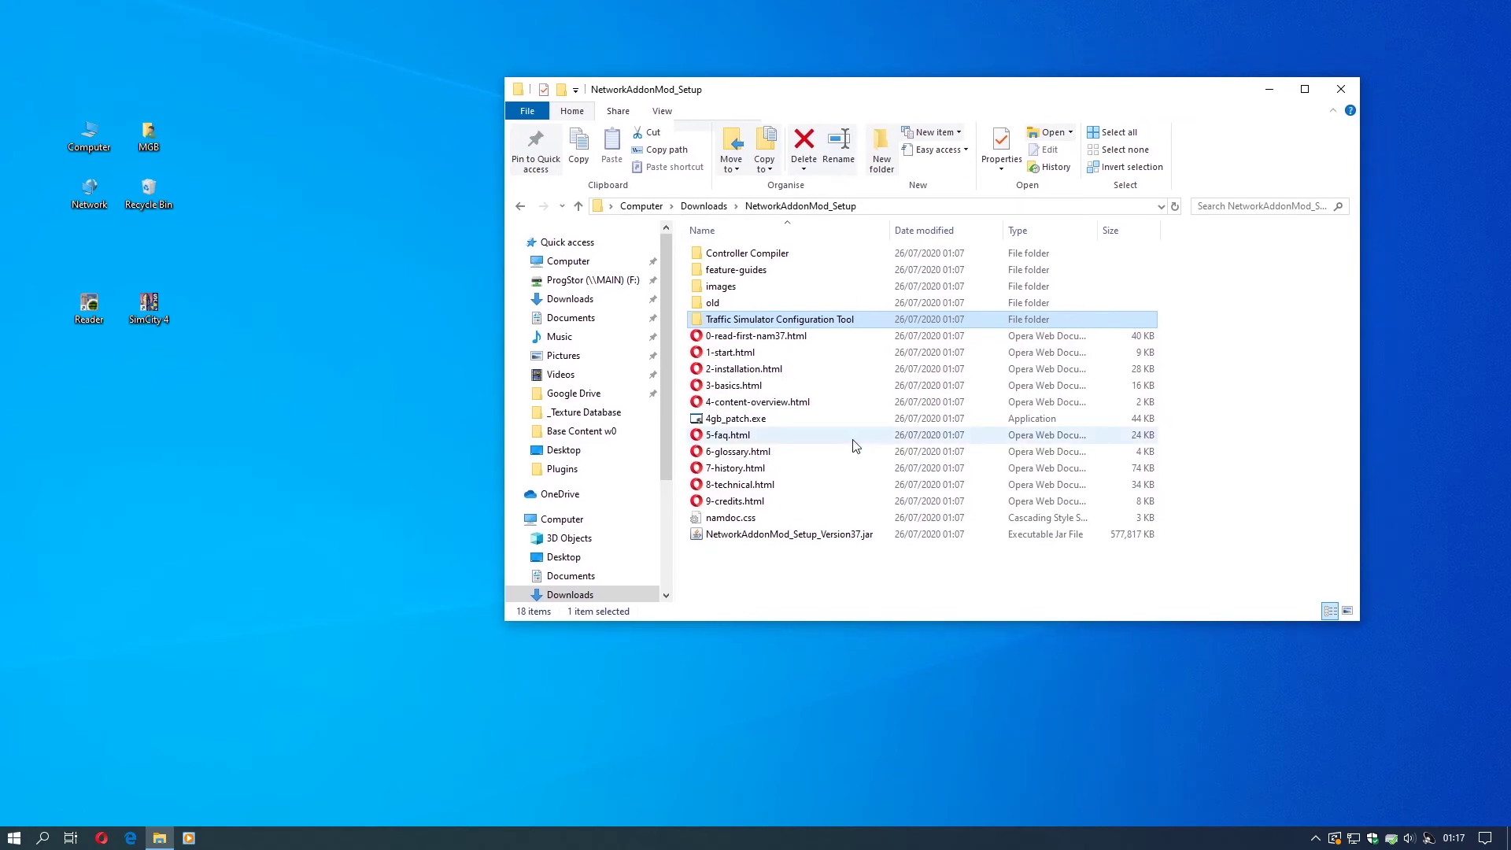
pyautogui.doubleClick(748, 321)
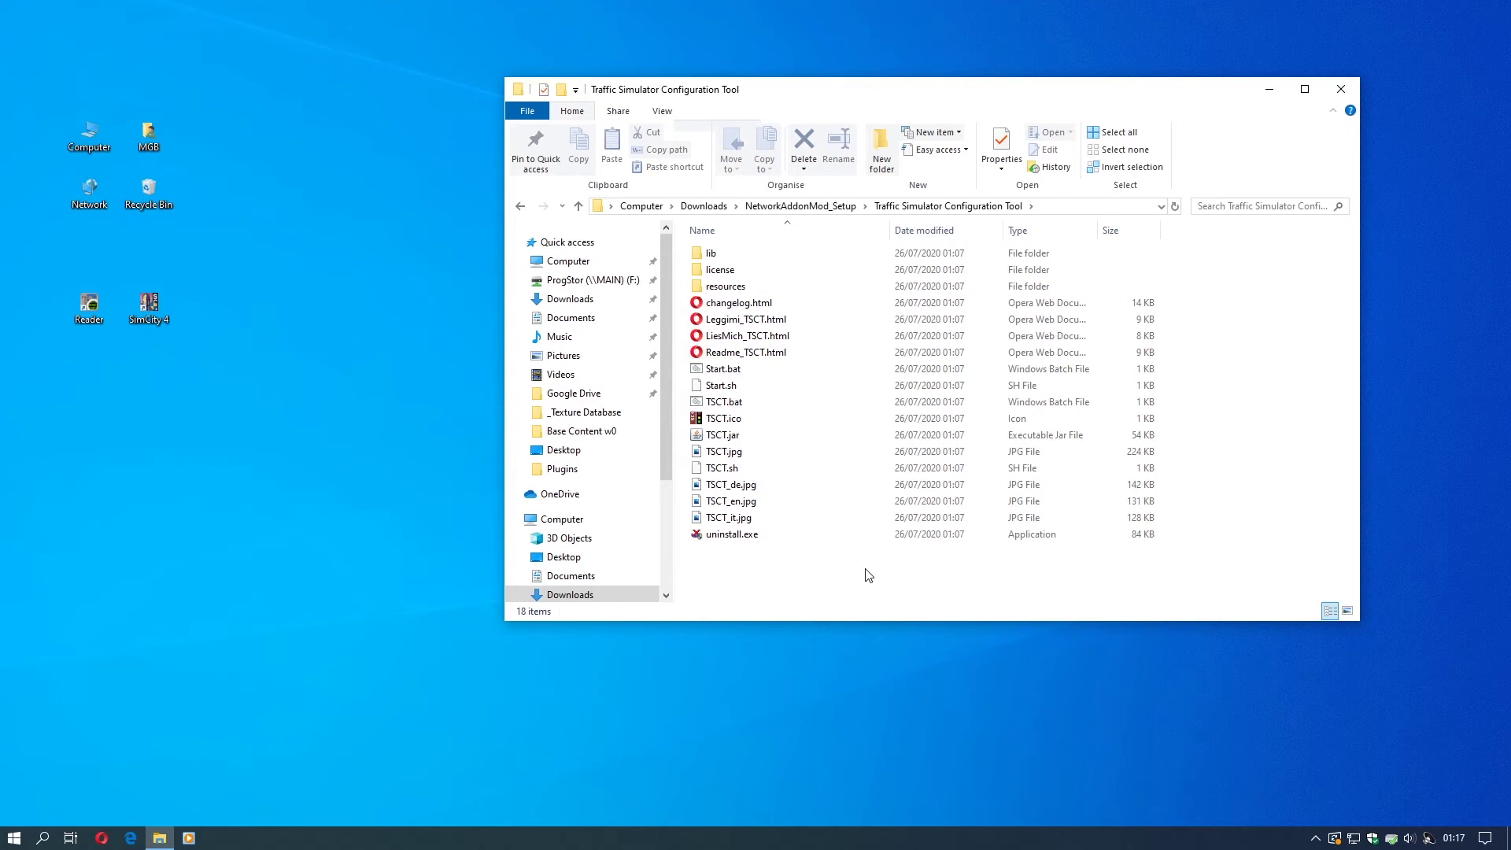
pyautogui.click(733, 437)
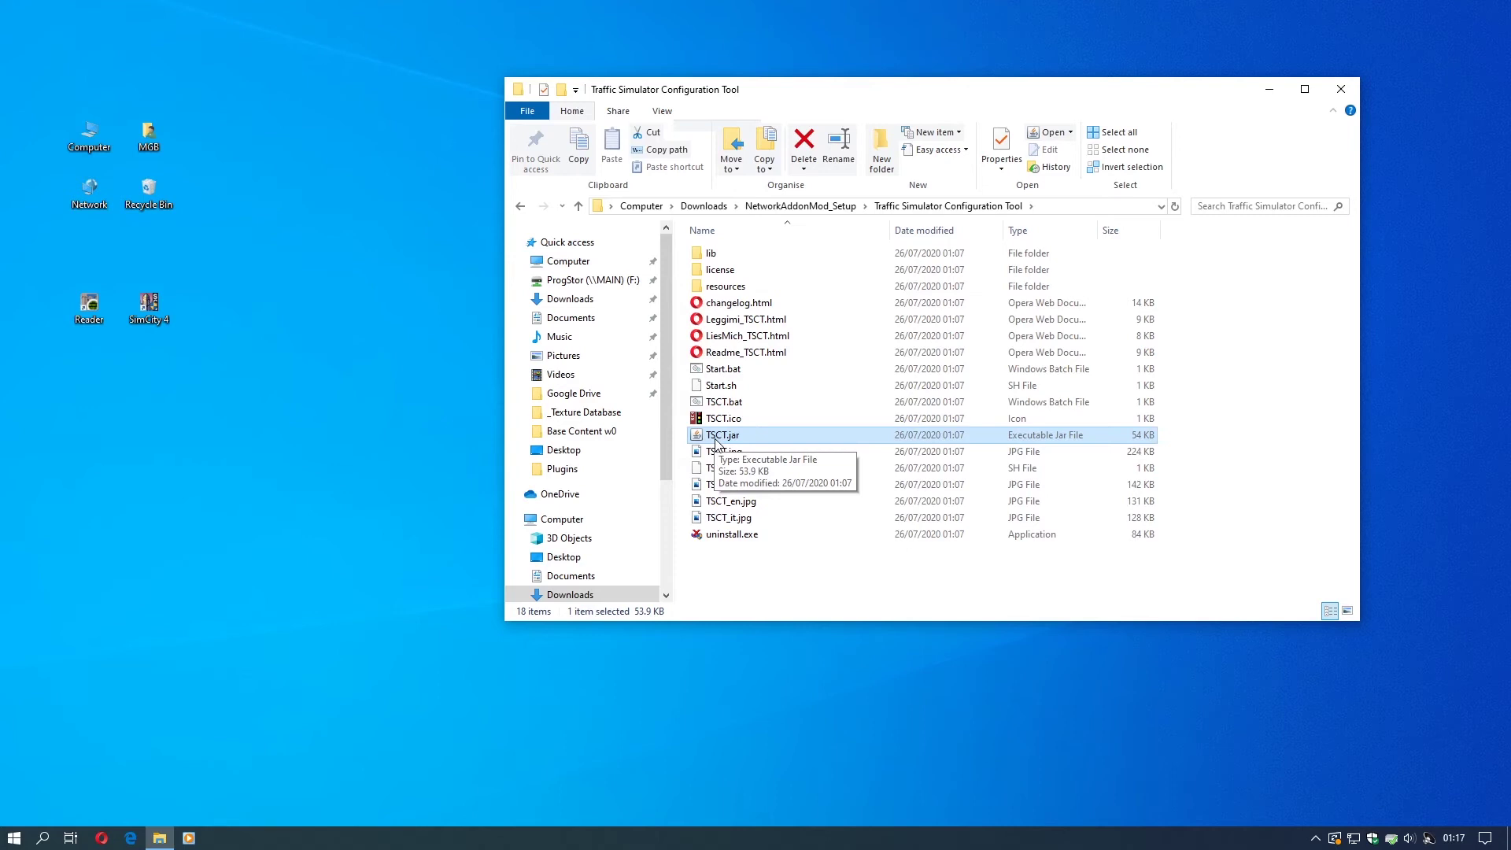
pyautogui.doubleClick(697, 438)
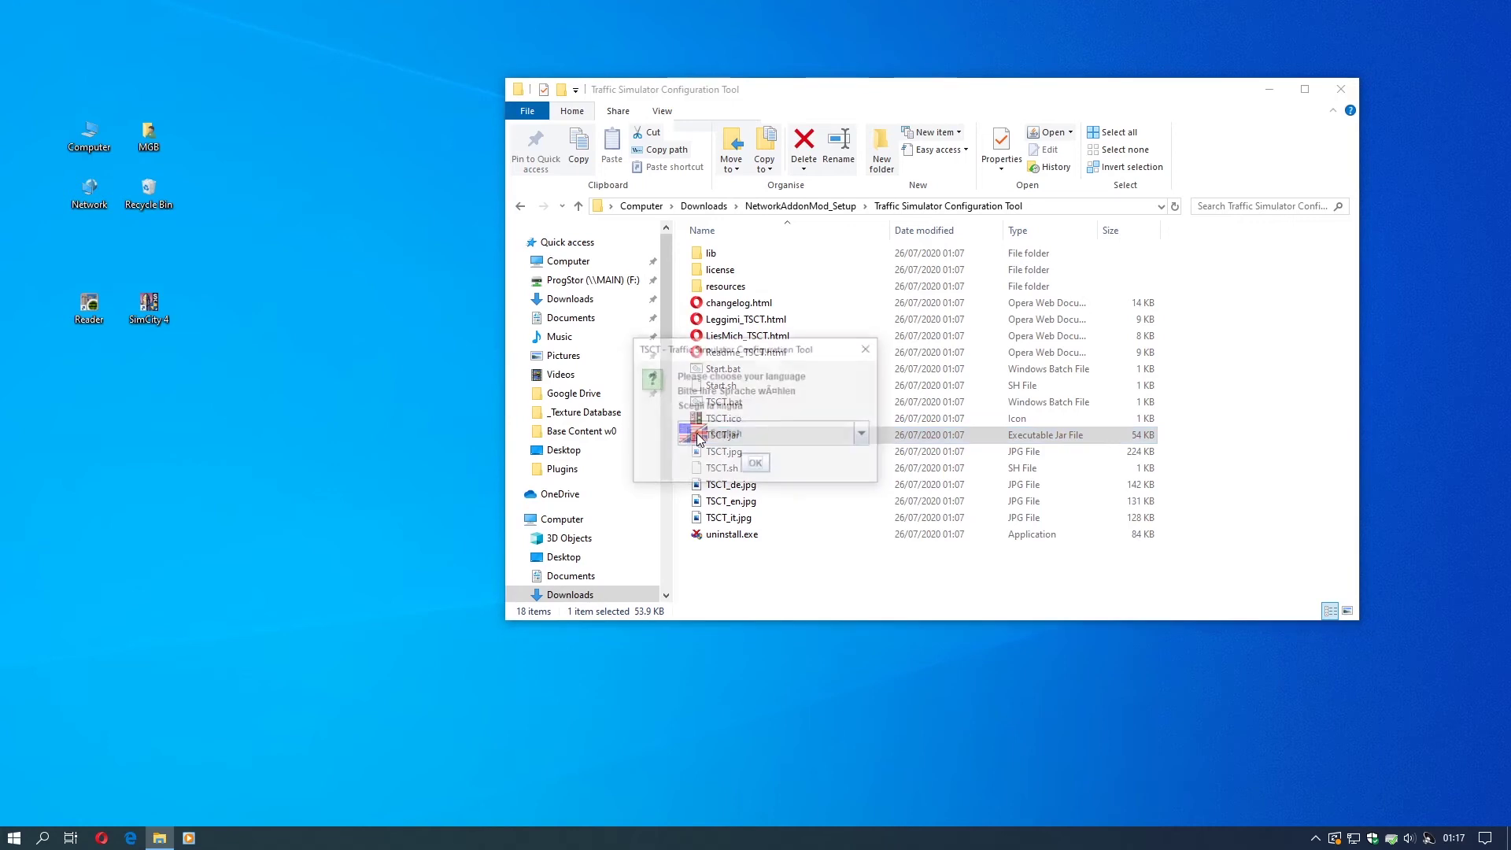
# Choose English and load the Medium simulator from Network Addon Mod > 8_Traffic Simulator.
pyautogui.click(757, 466)
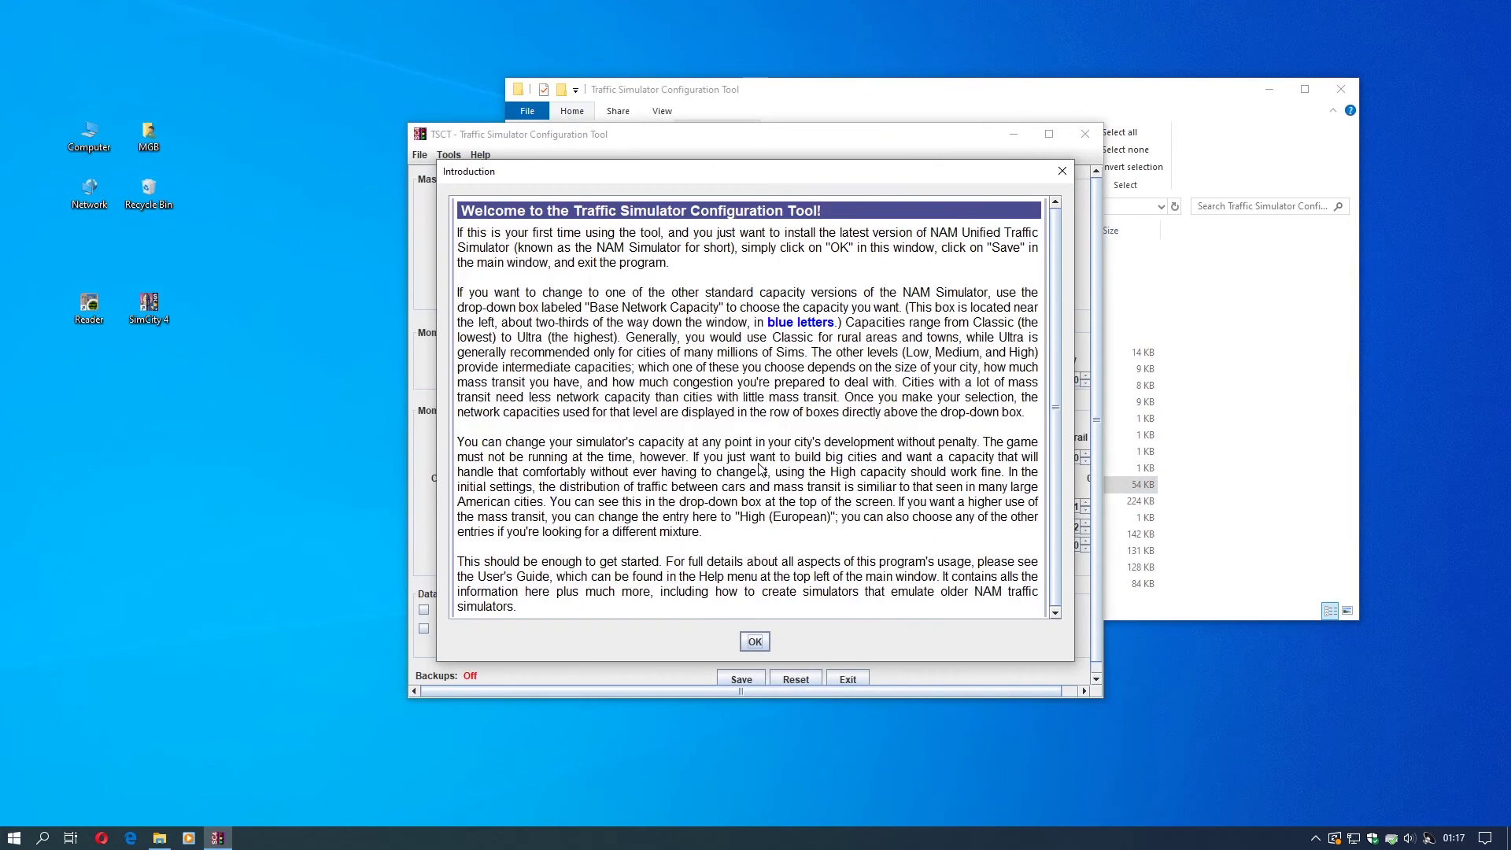
pyautogui.click(760, 641)
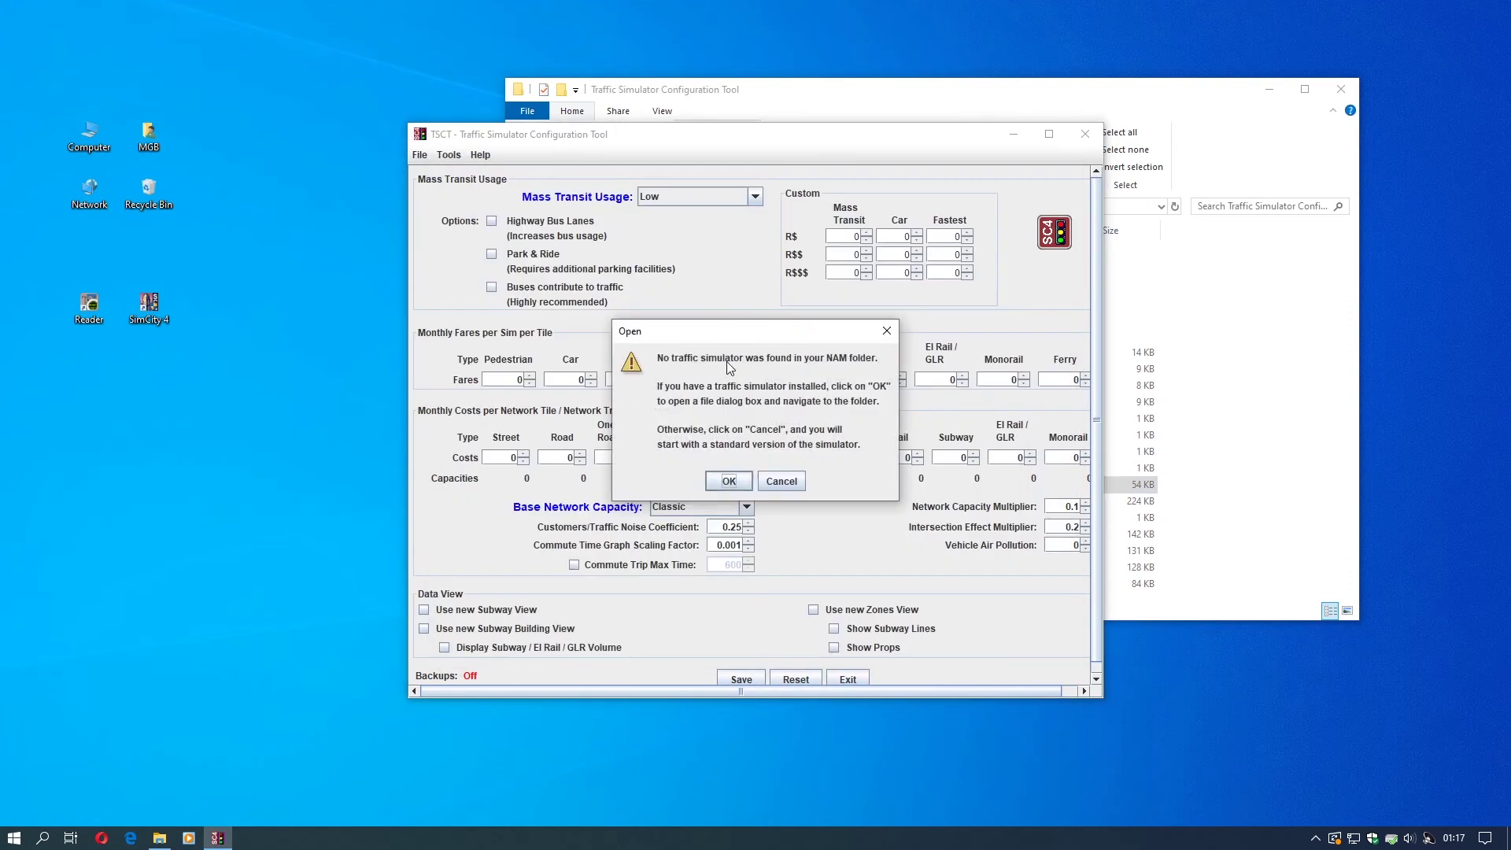
pyautogui.click(729, 480)
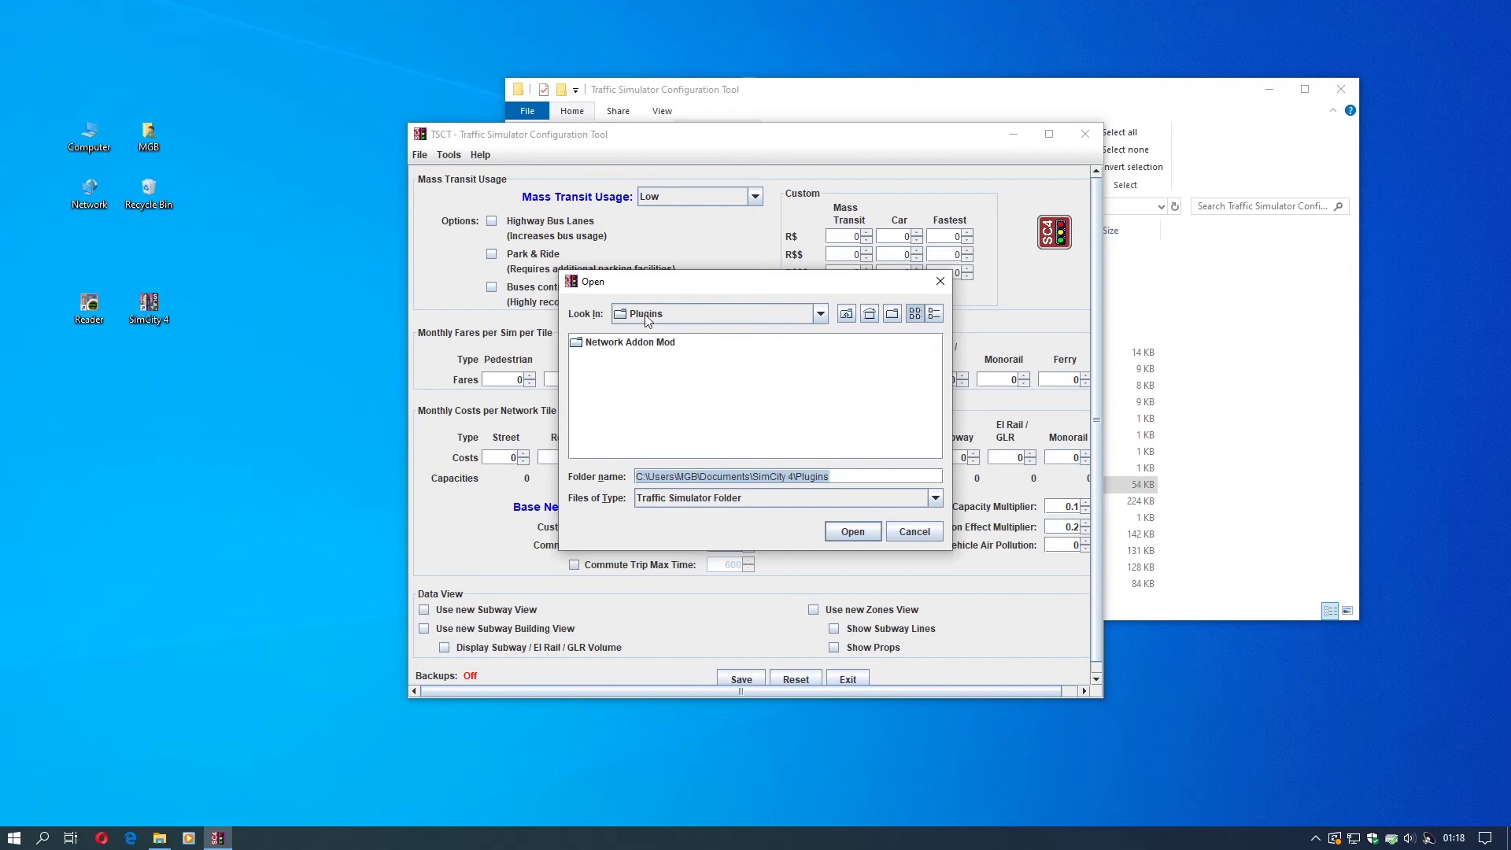
pyautogui.click(607, 346)
pyautogui.click(607, 343)
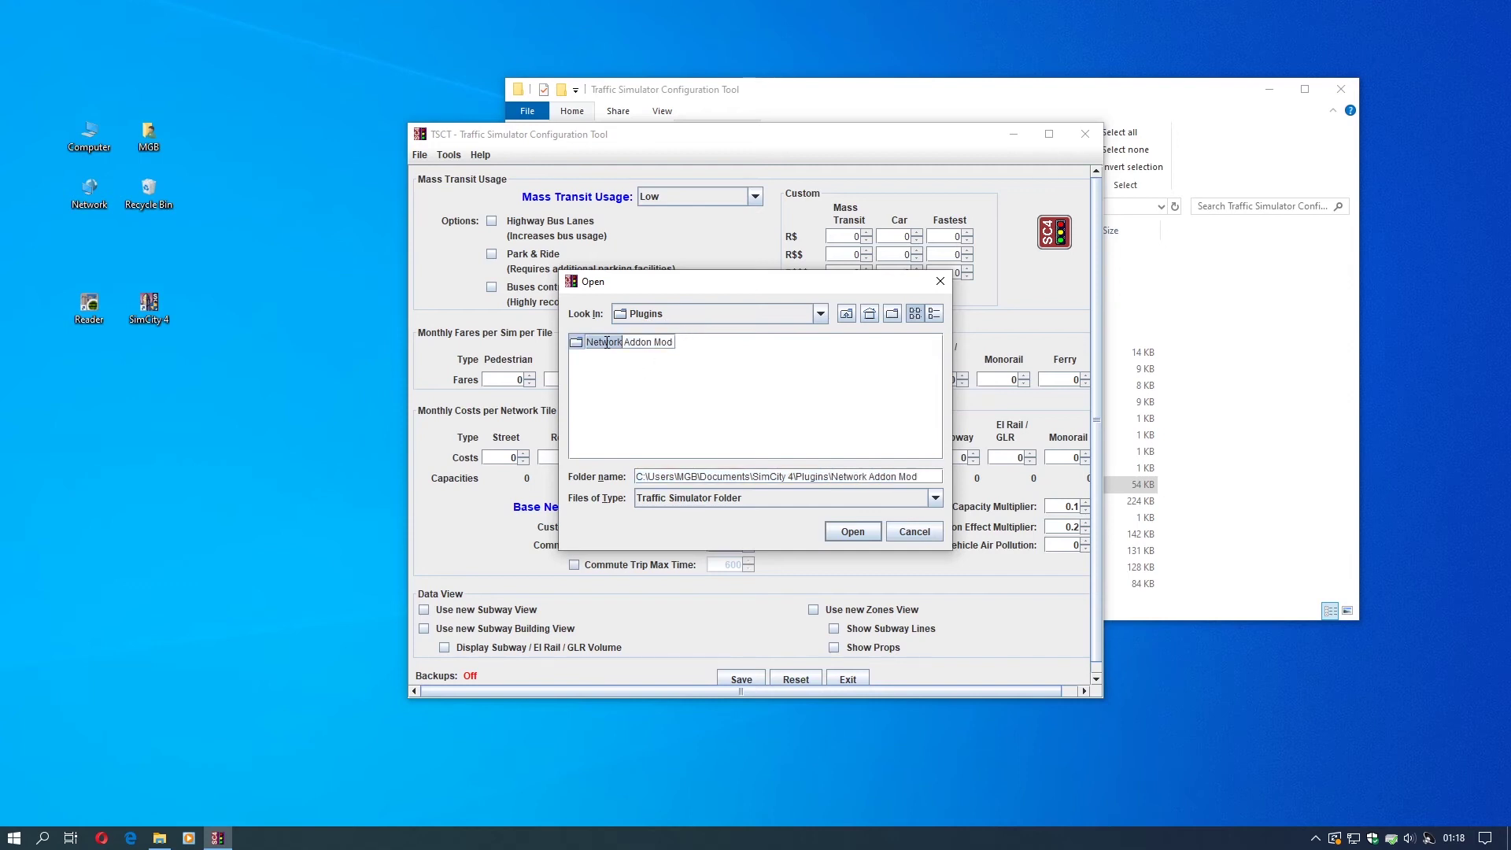
pyautogui.doubleClick(588, 345)
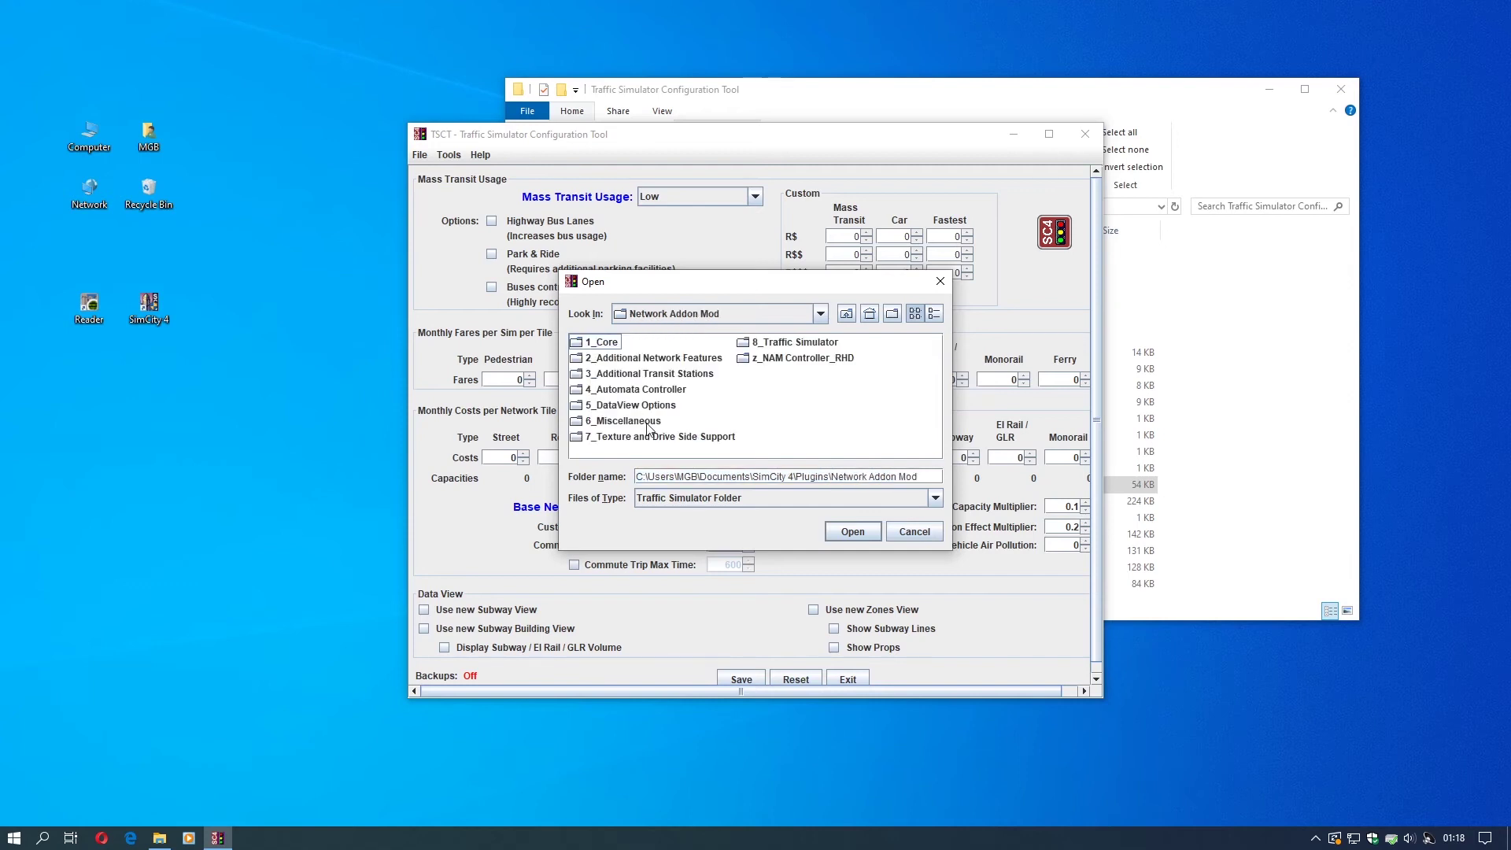
pyautogui.click(743, 344)
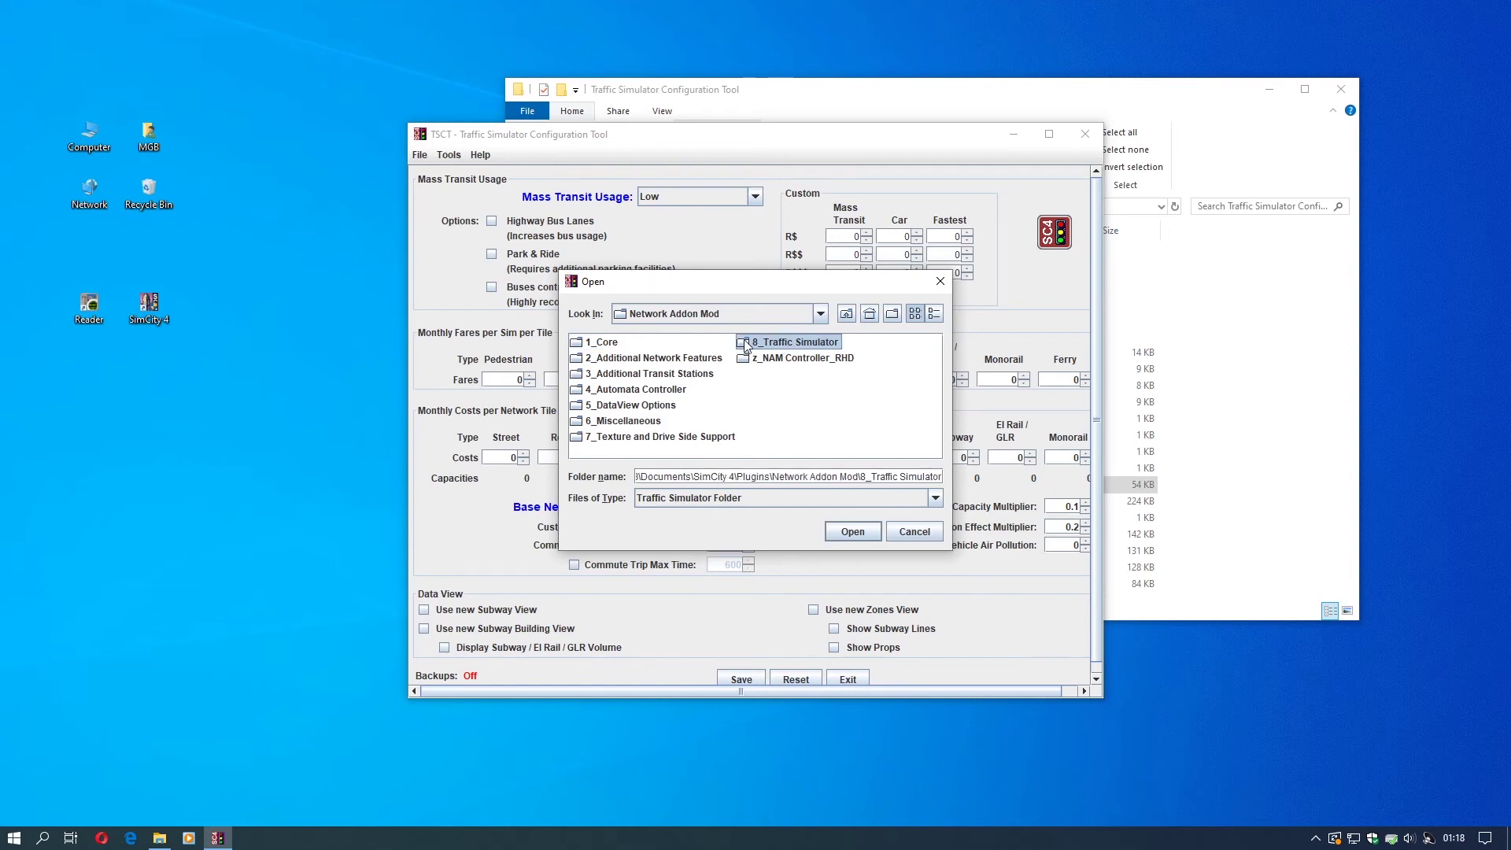
pyautogui.doubleClick(746, 347)
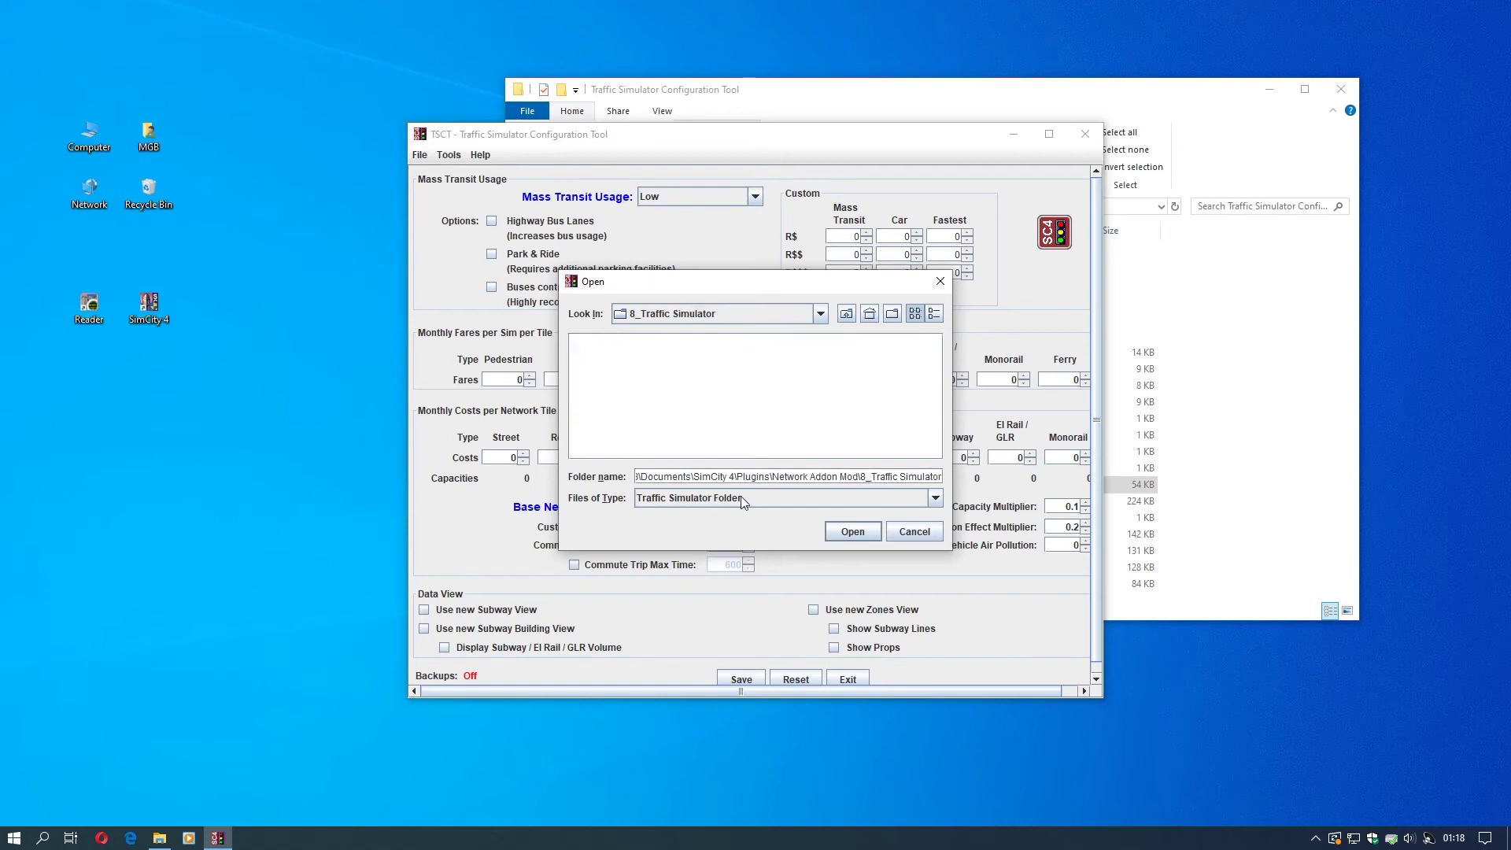
pyautogui.click(844, 535)
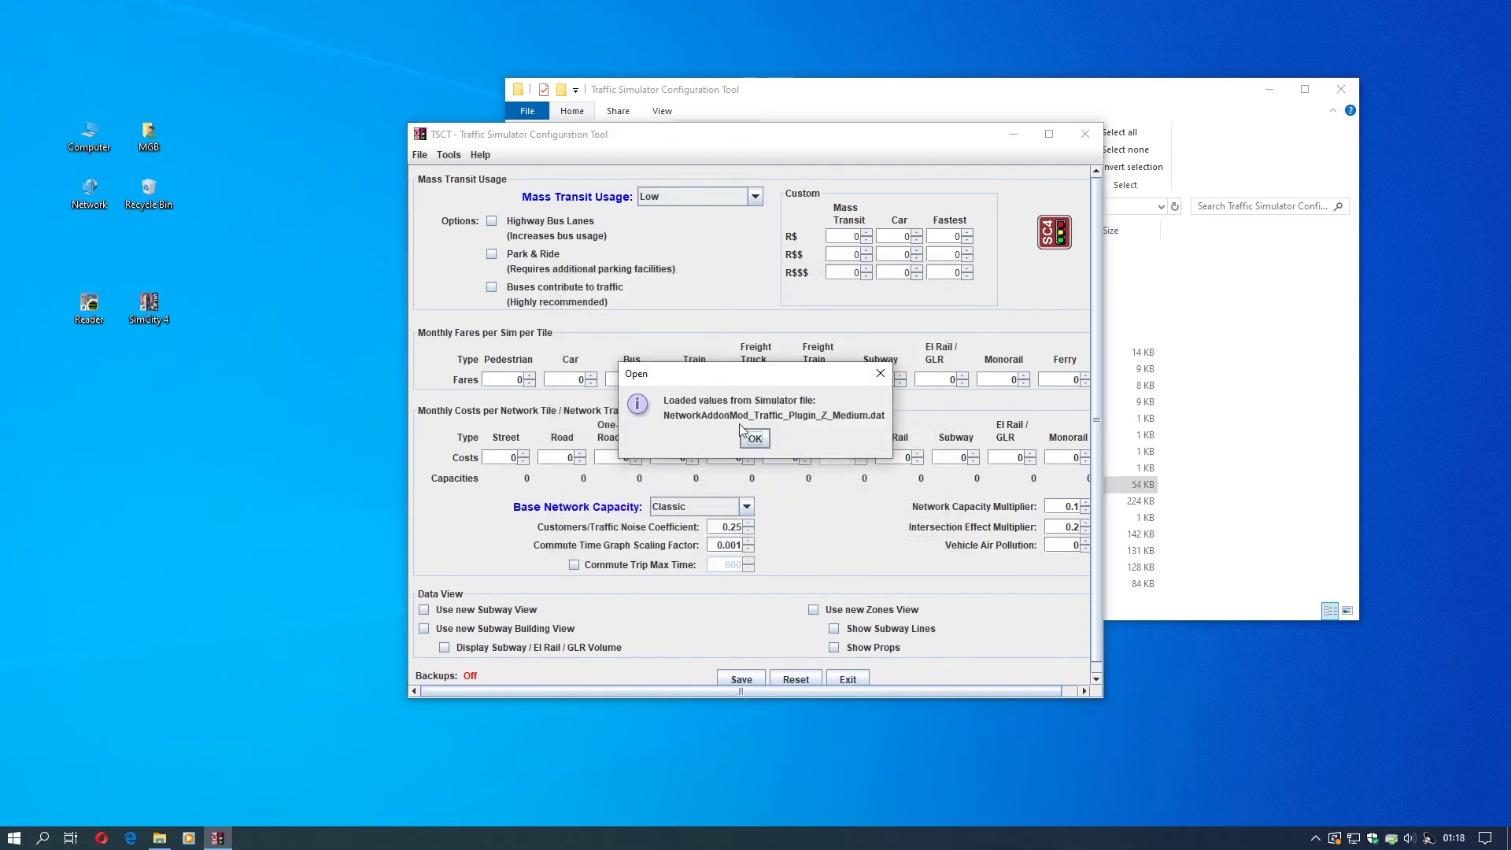
pyautogui.click(753, 440)
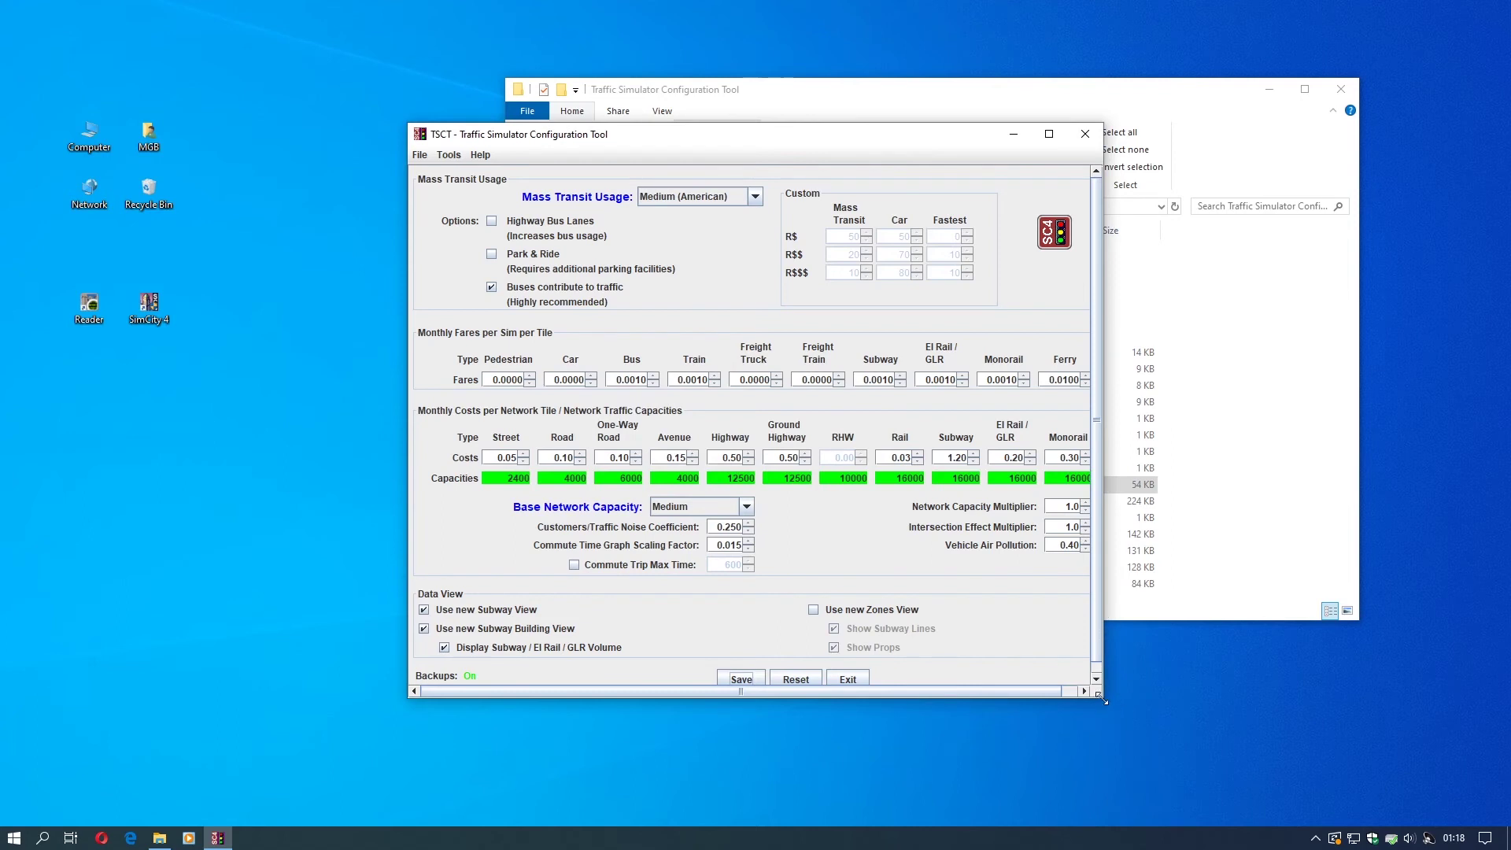
# Exit the Traffic Simulator Configuration Tool via File > Exit.
pyautogui.moveTo(1099, 698); pyautogui.dragTo(1162, 732)
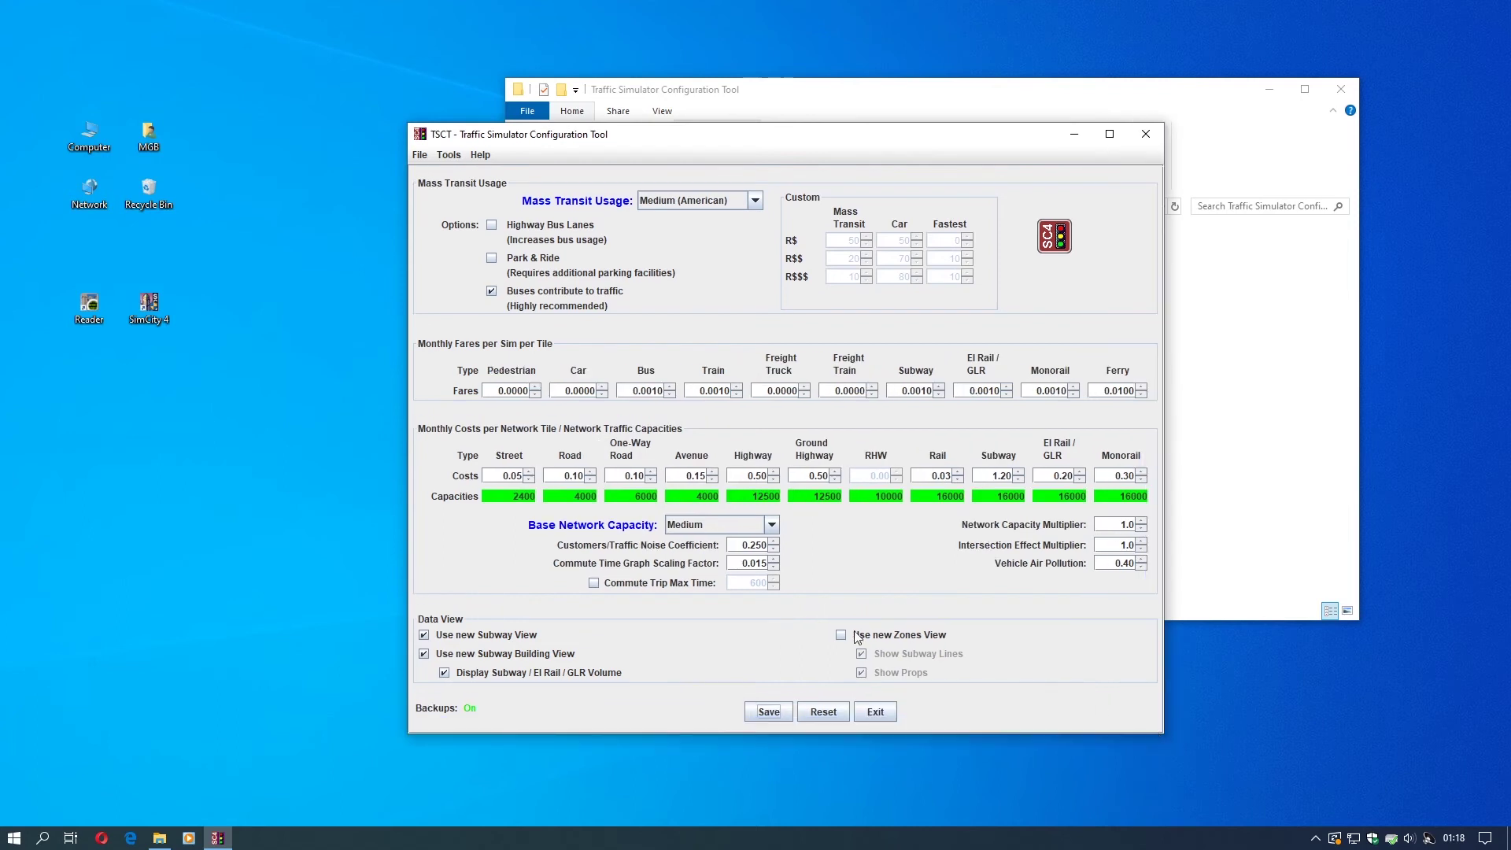
pyautogui.moveTo(564, 132); pyautogui.dragTo(427, 108)
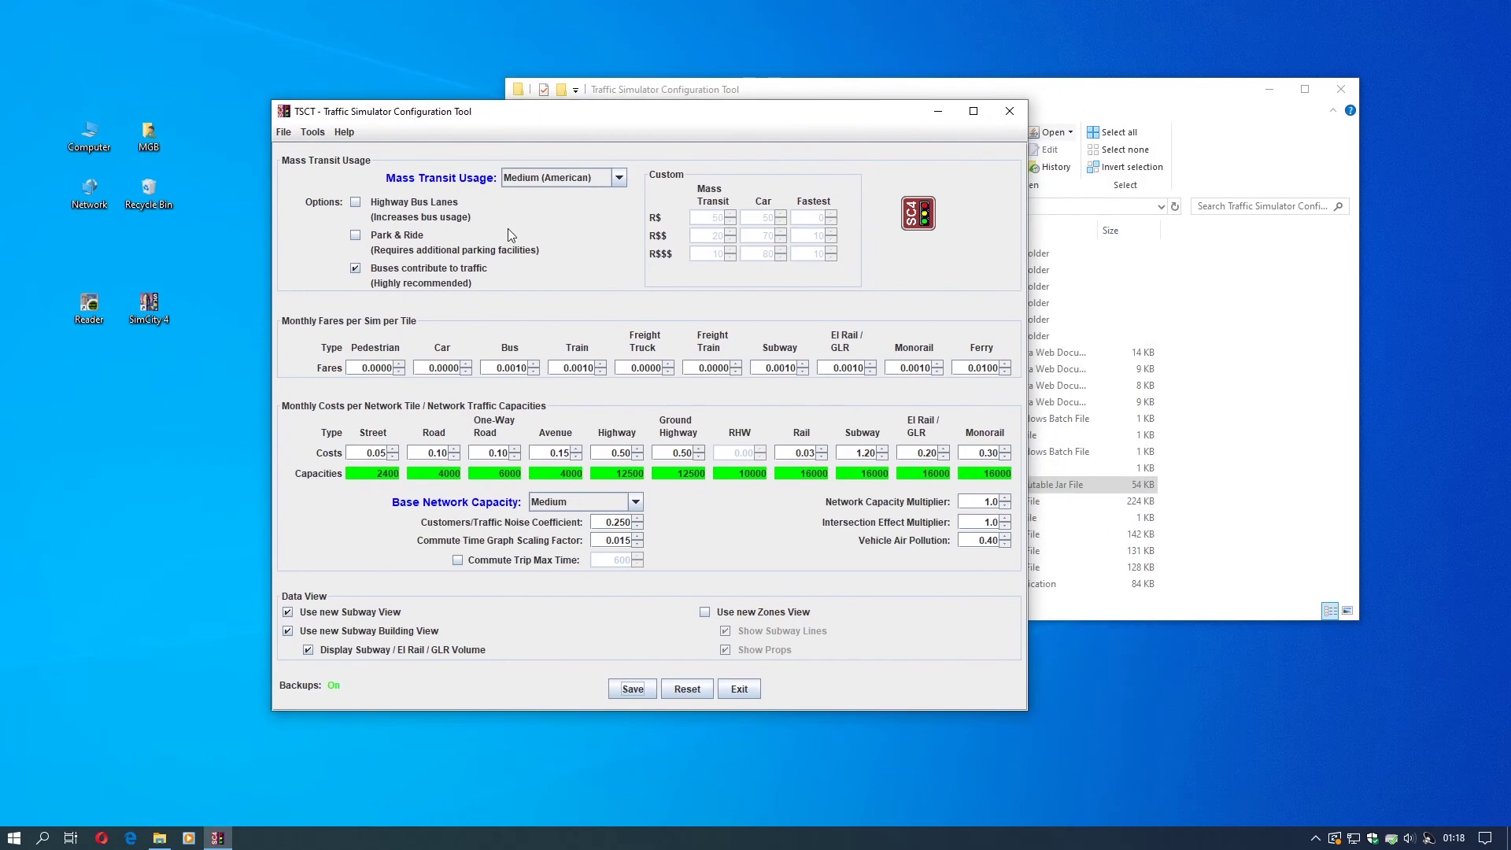
pyautogui.click(287, 133)
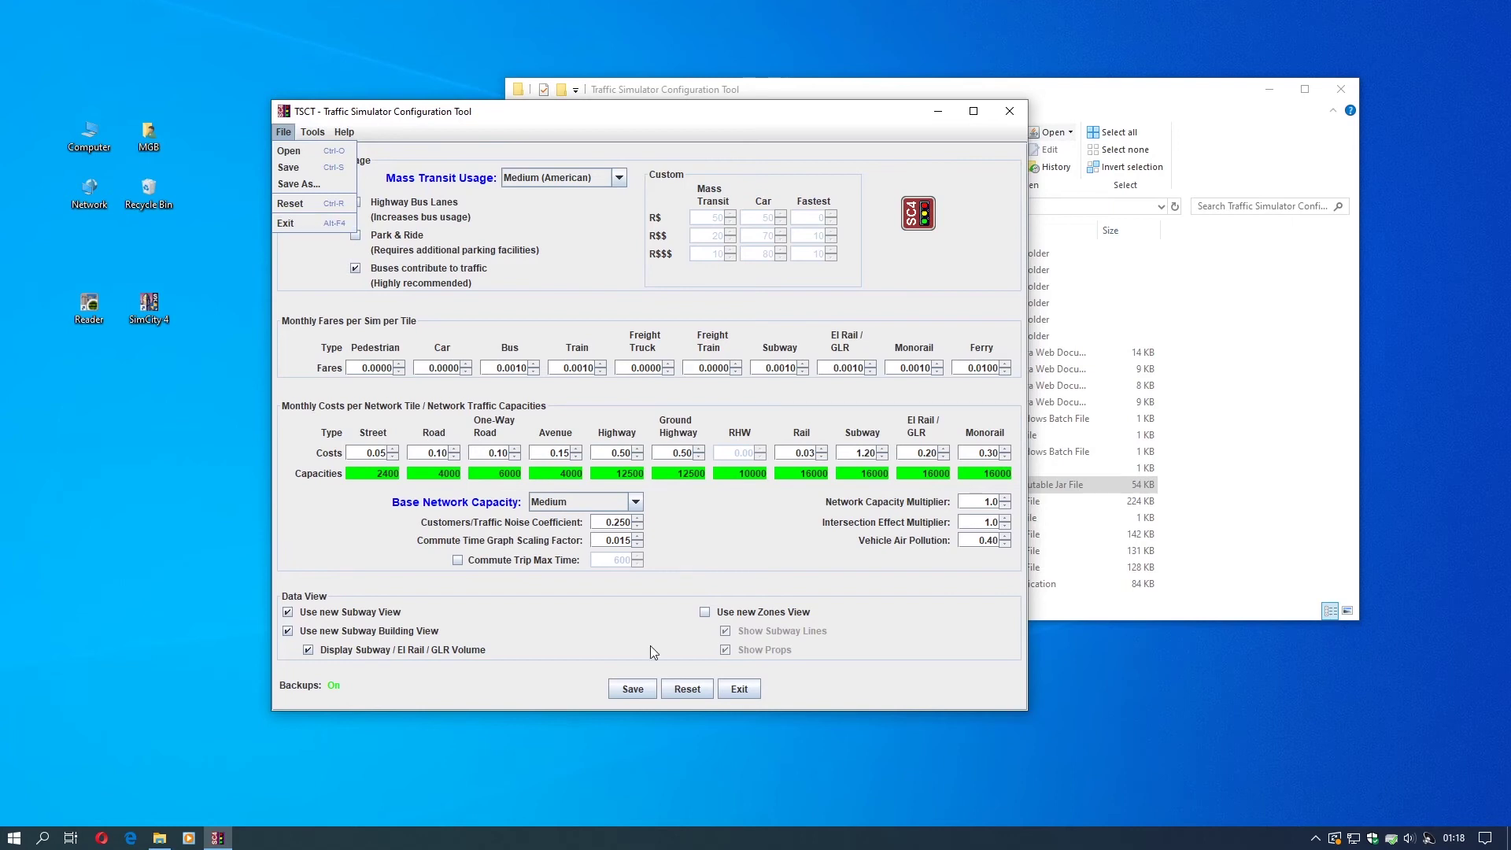
pyautogui.click(739, 692)
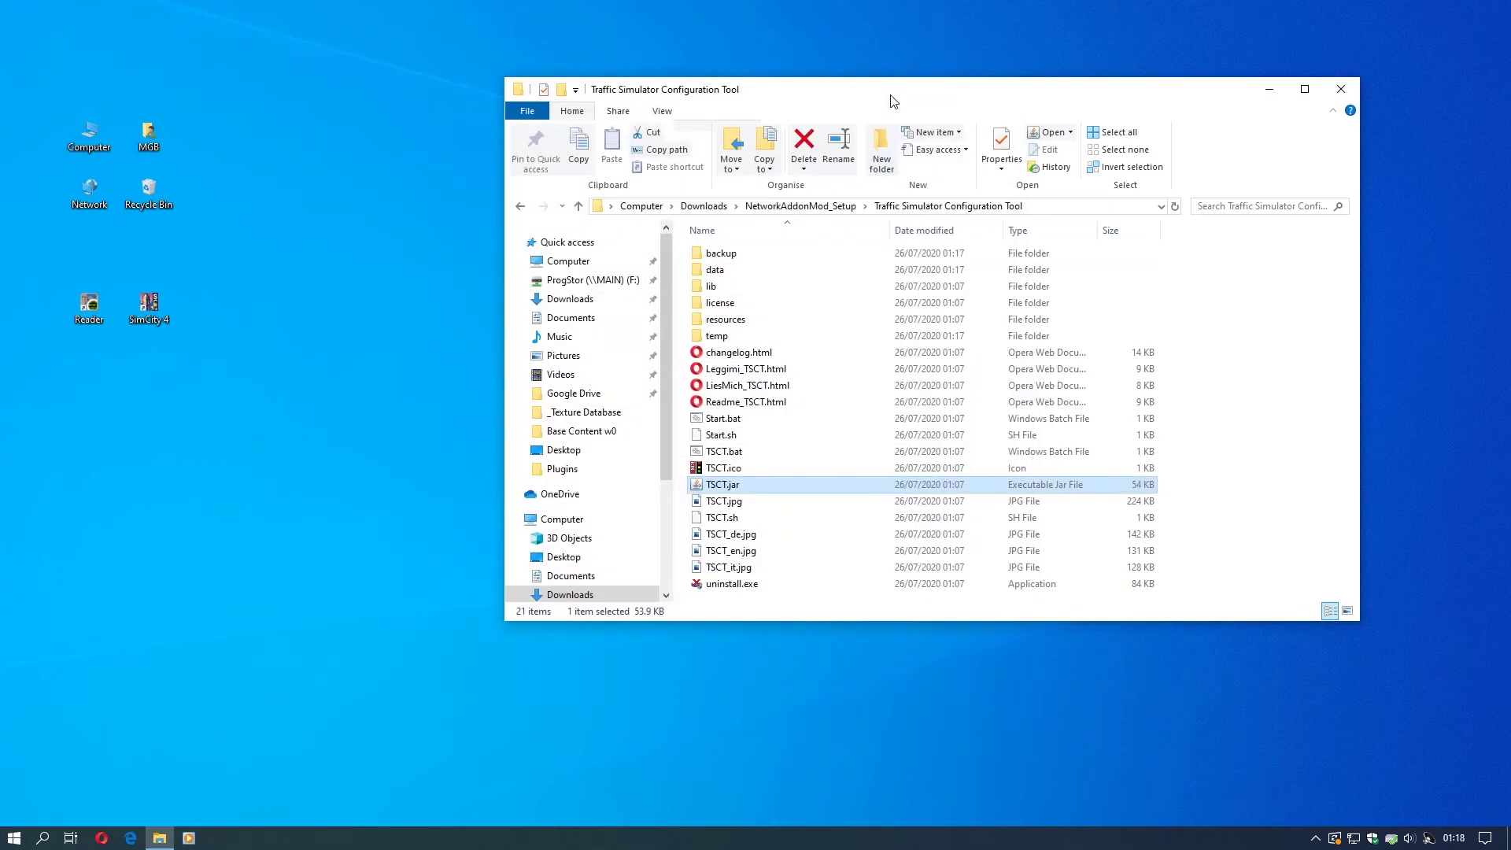
# Move the Explorer window left to get back to the NetworkAddonMod_Setup listing.
pyautogui.moveTo(892, 98); pyautogui.dragTo(787, 102)
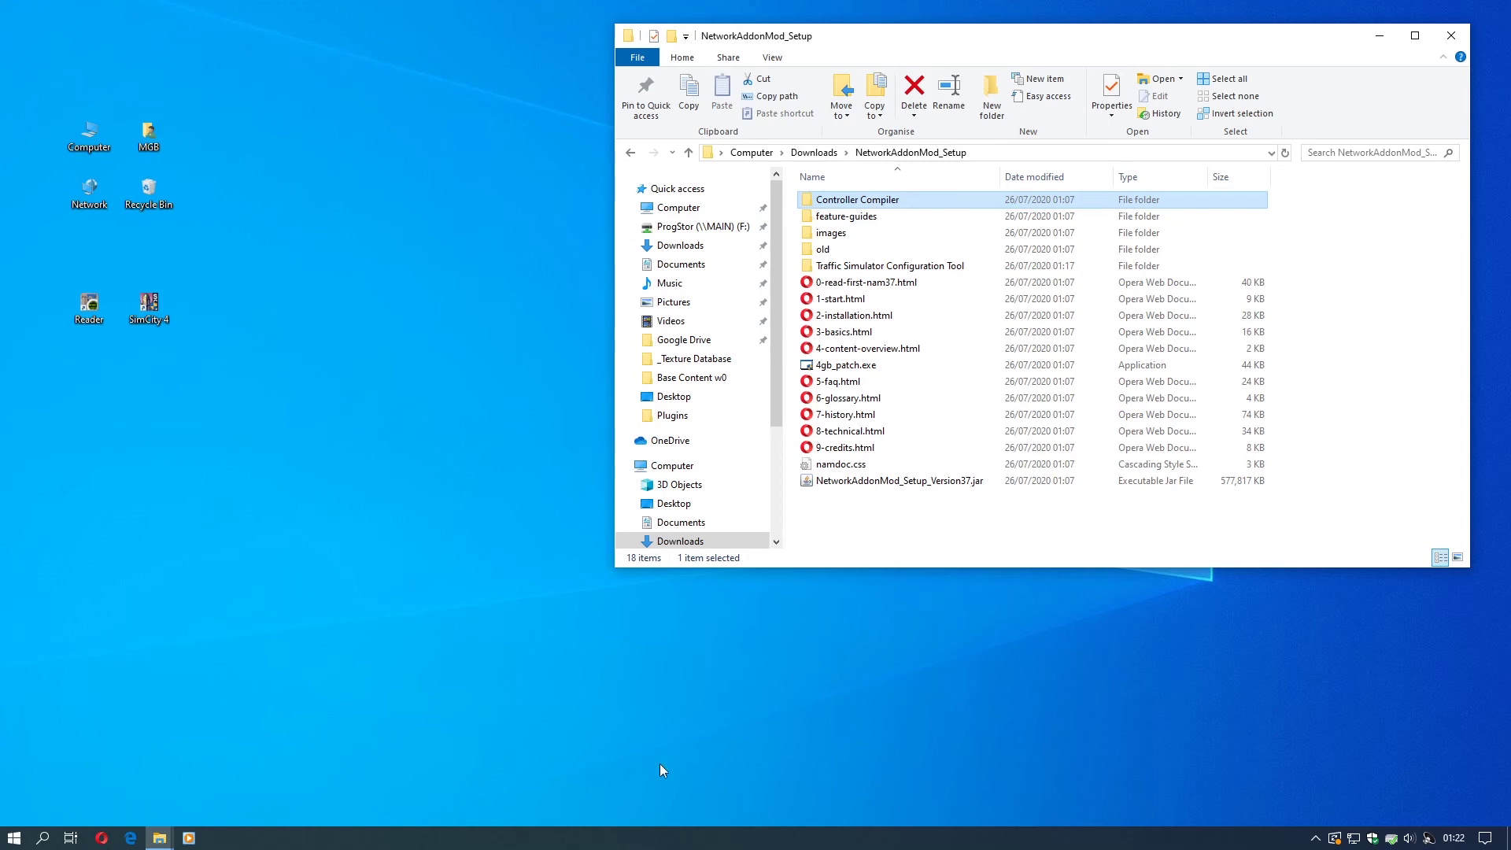
# Open the Controller Compiler folder beside z_NAM Controller_RHD and select NAMControllerCompiler.jar.
pyautogui.doubleClick(841, 202)
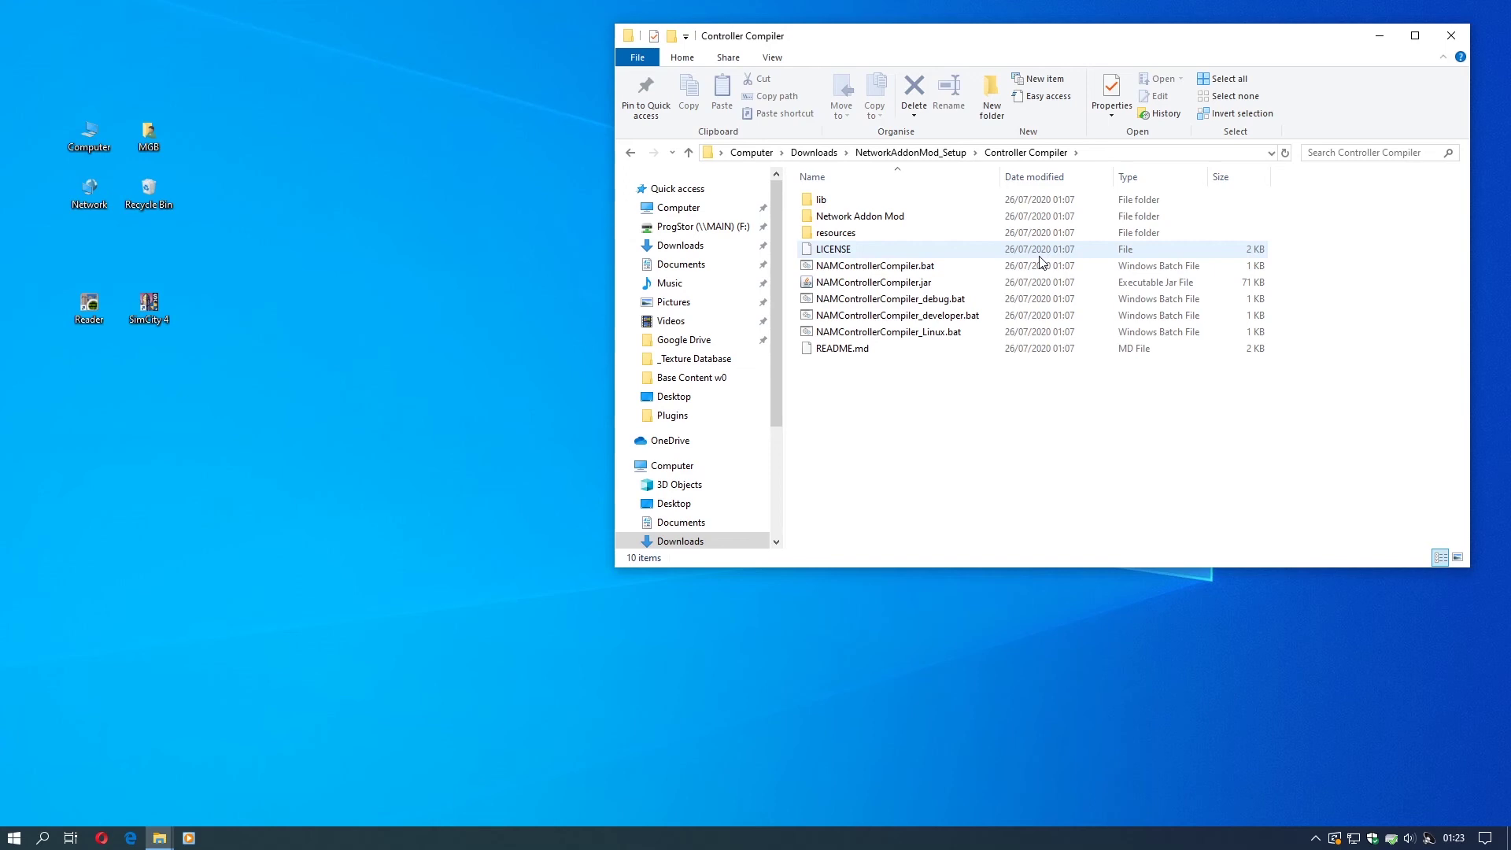
pyautogui.click(159, 837)
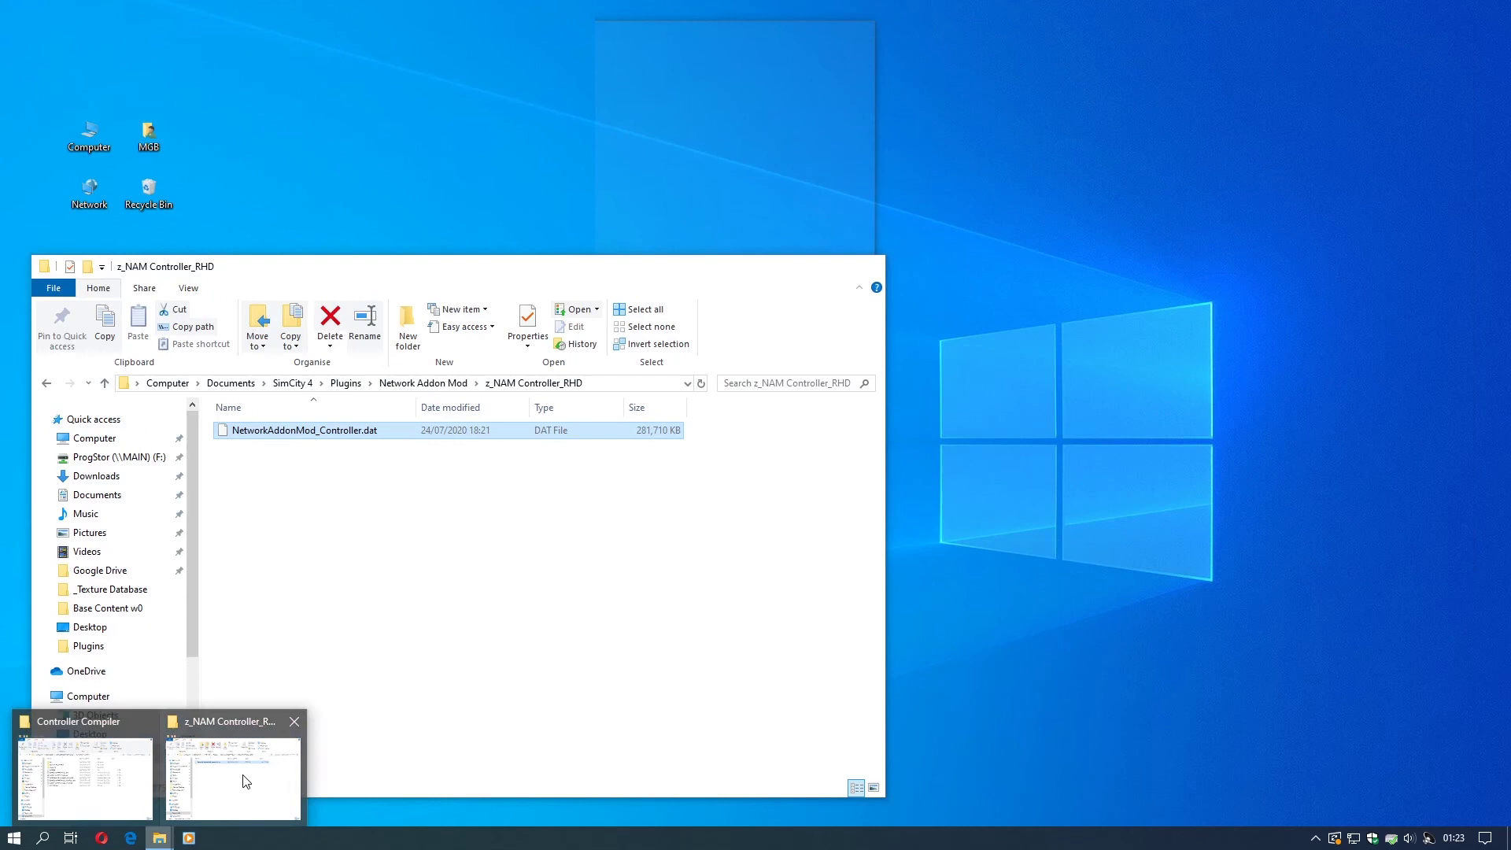
pyautogui.click(233, 778)
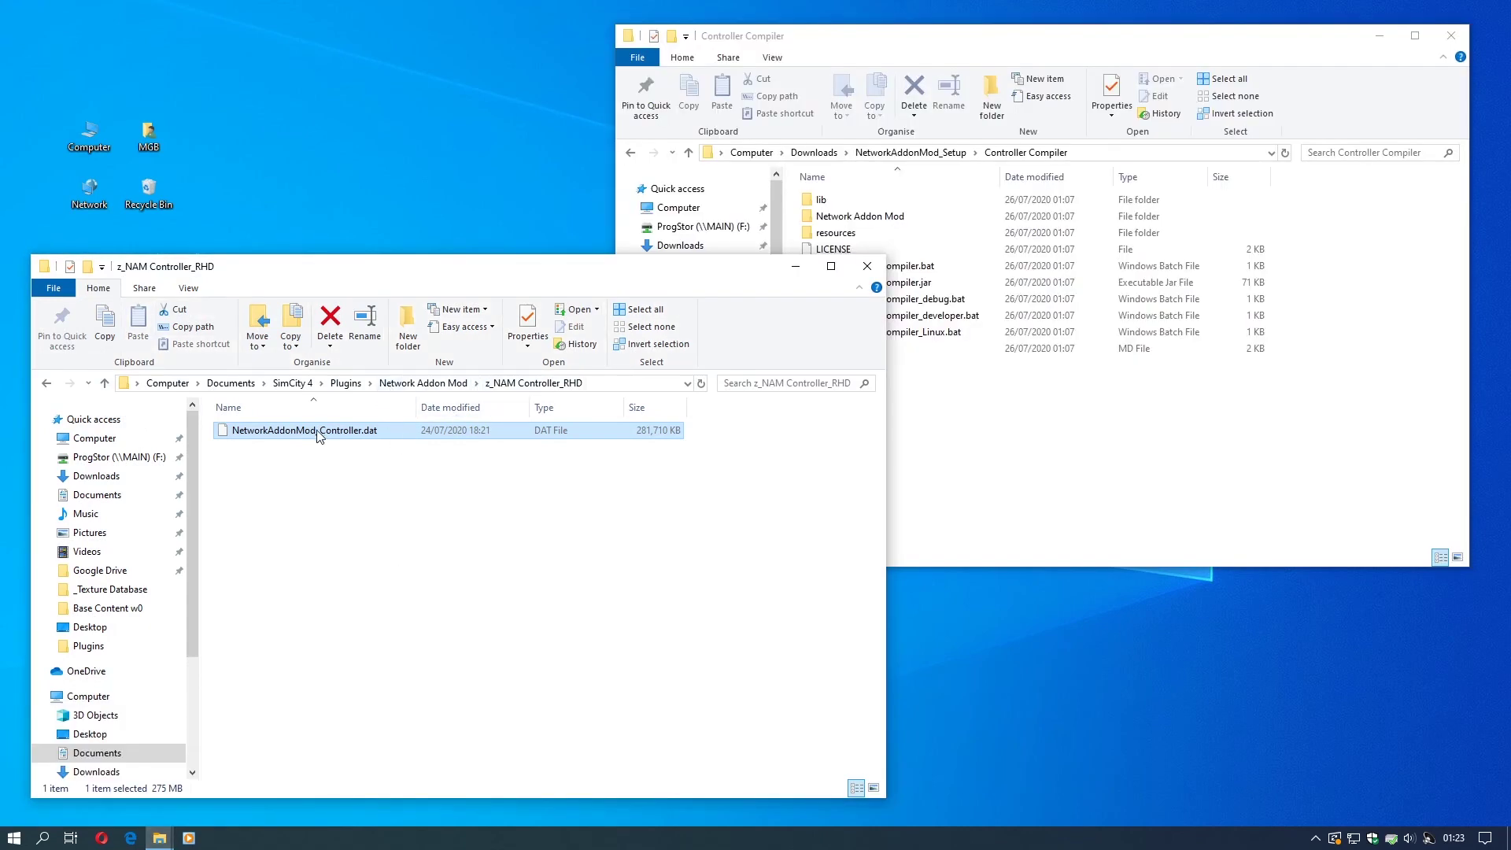
pyautogui.moveTo(449, 276); pyautogui.dragTo(440, 278)
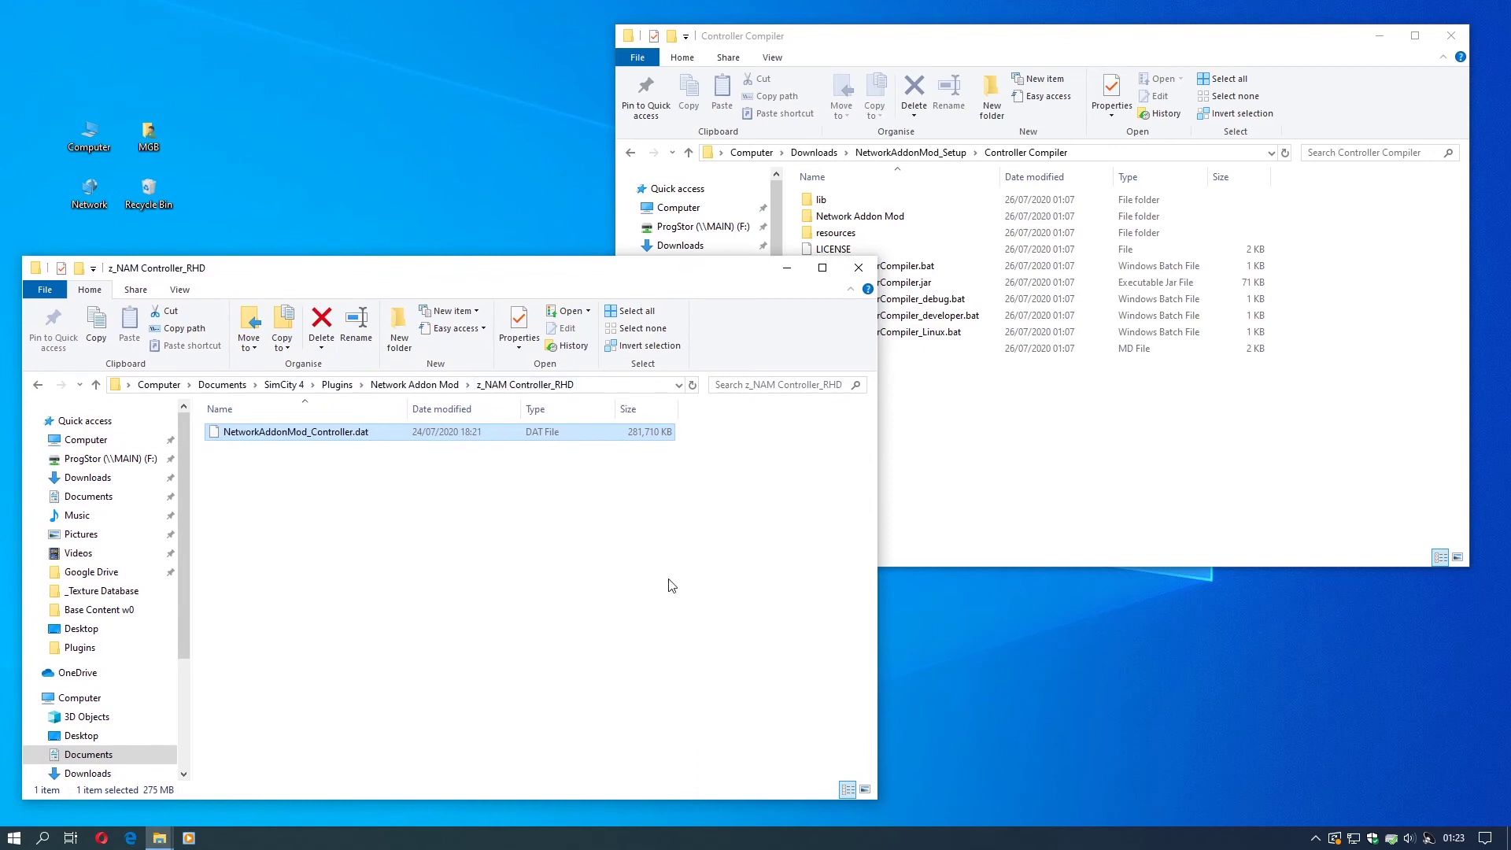
pyautogui.click(1084, 410)
pyautogui.click(879, 287)
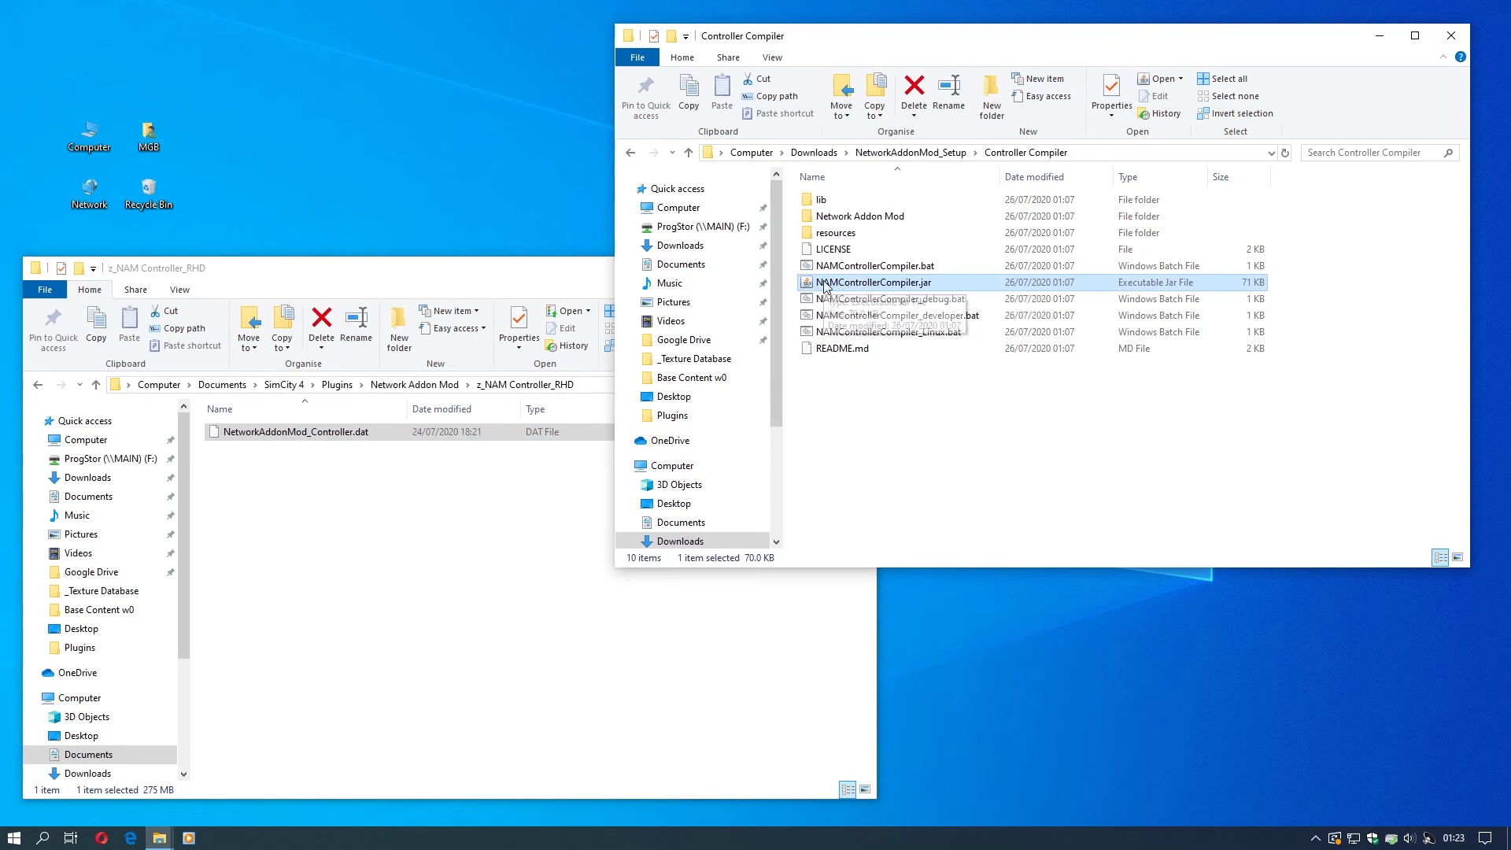
# Launch NAM Controller Compiler and set it to right-hand drive.
pyautogui.doubleClick(835, 283)
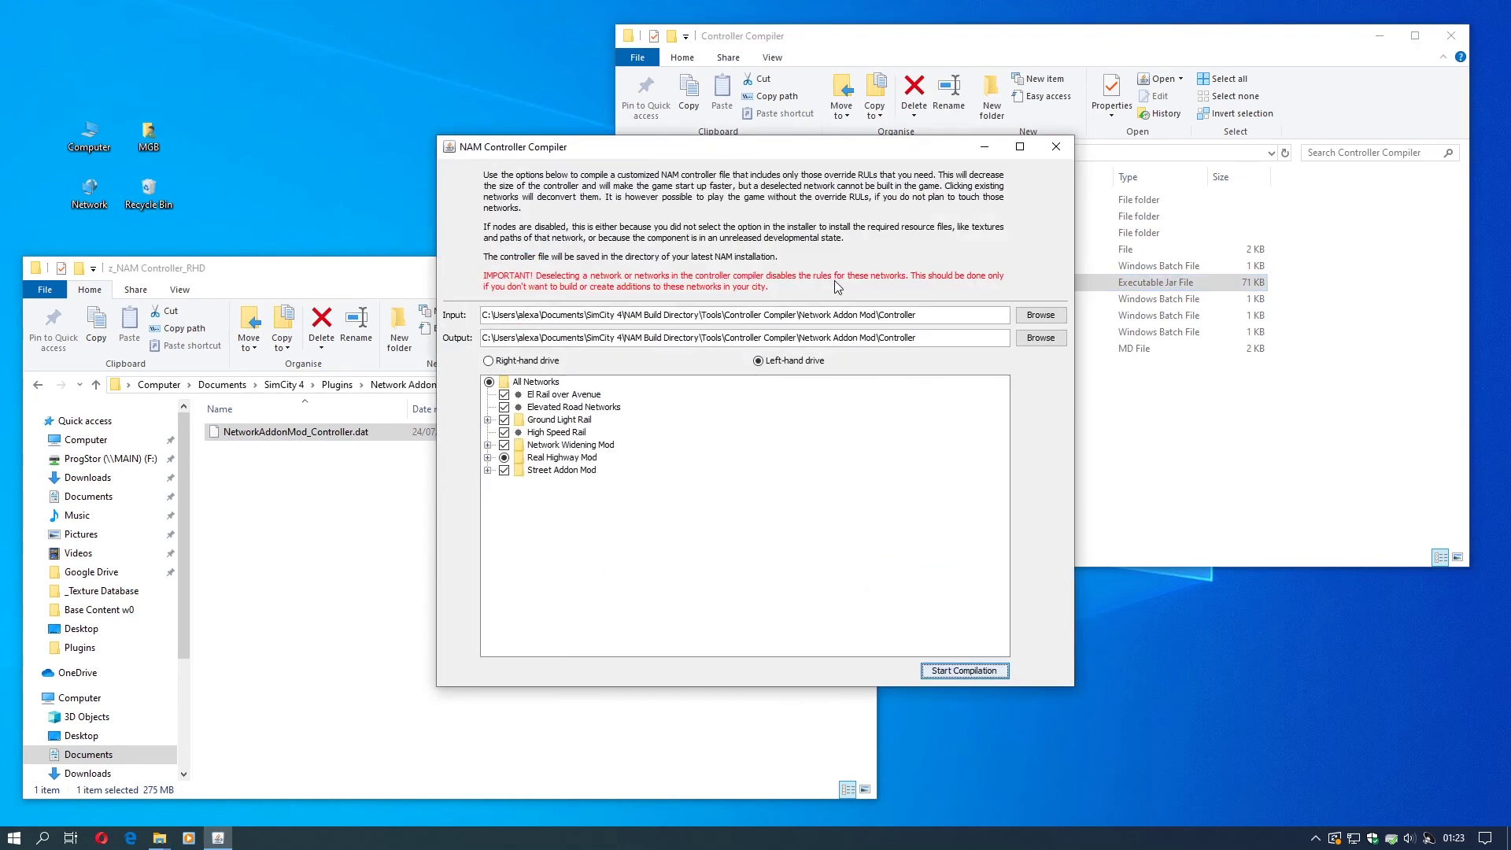
pyautogui.moveTo(691, 151); pyautogui.dragTo(870, 107)
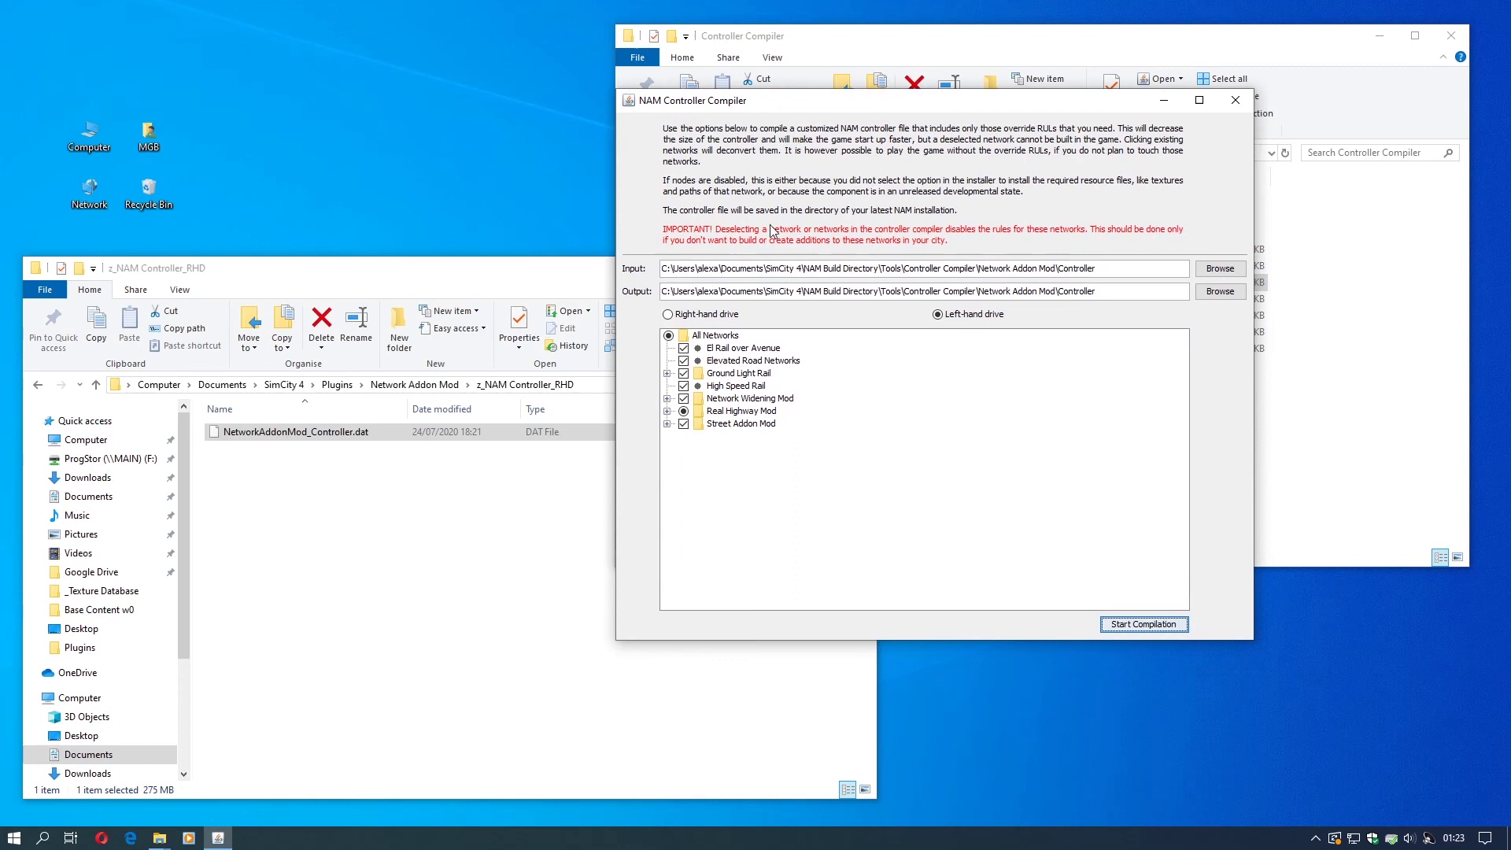
pyautogui.click(670, 270)
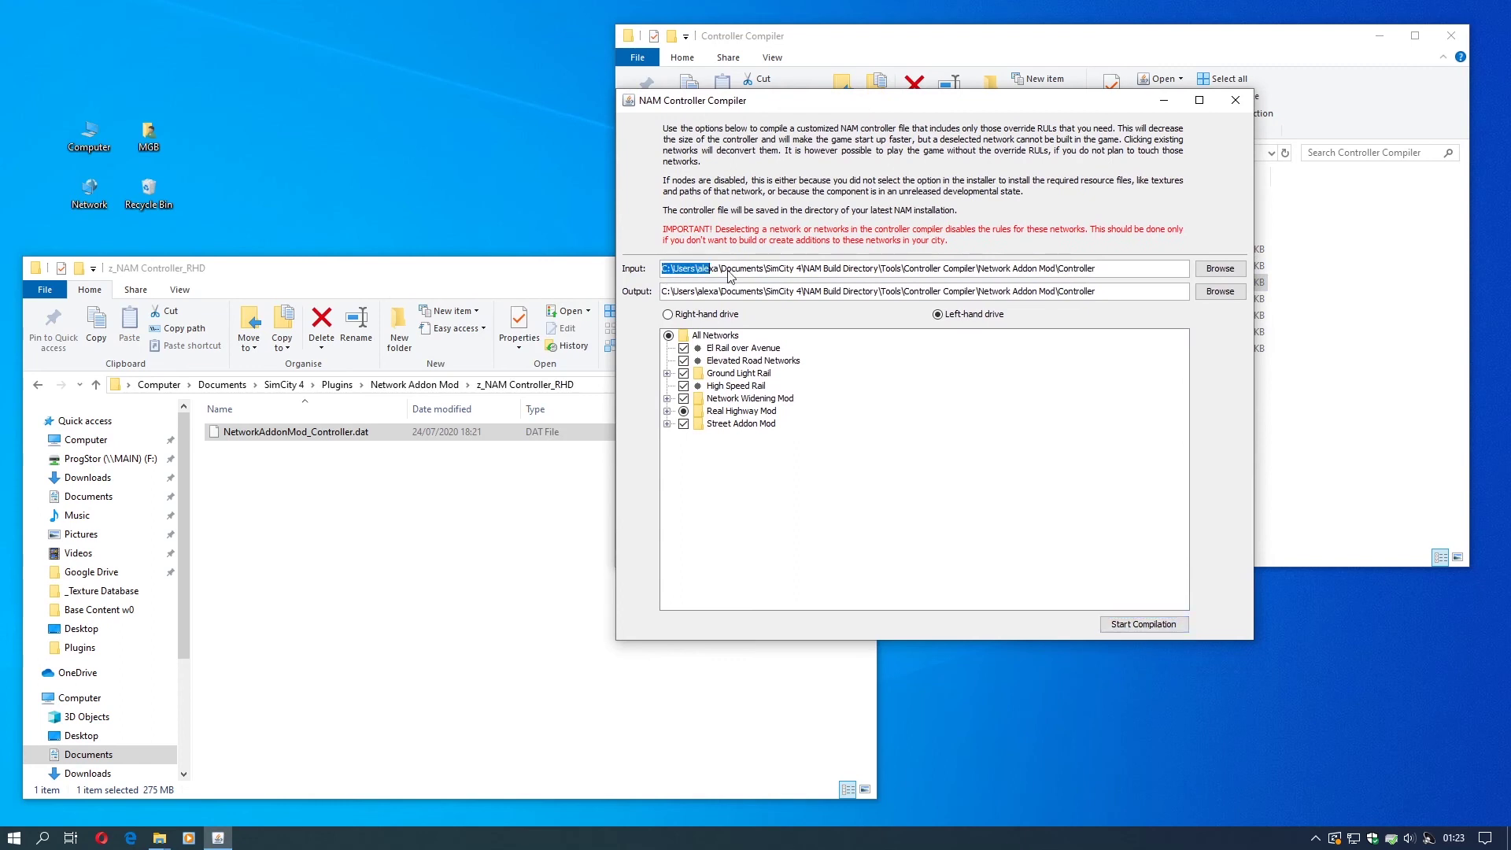
pyautogui.keyDown('shift'); pyautogui.click(1098, 271); pyautogui.keyUp('shift')
pyautogui.moveTo(1133, 291); pyautogui.dragTo(664, 291)
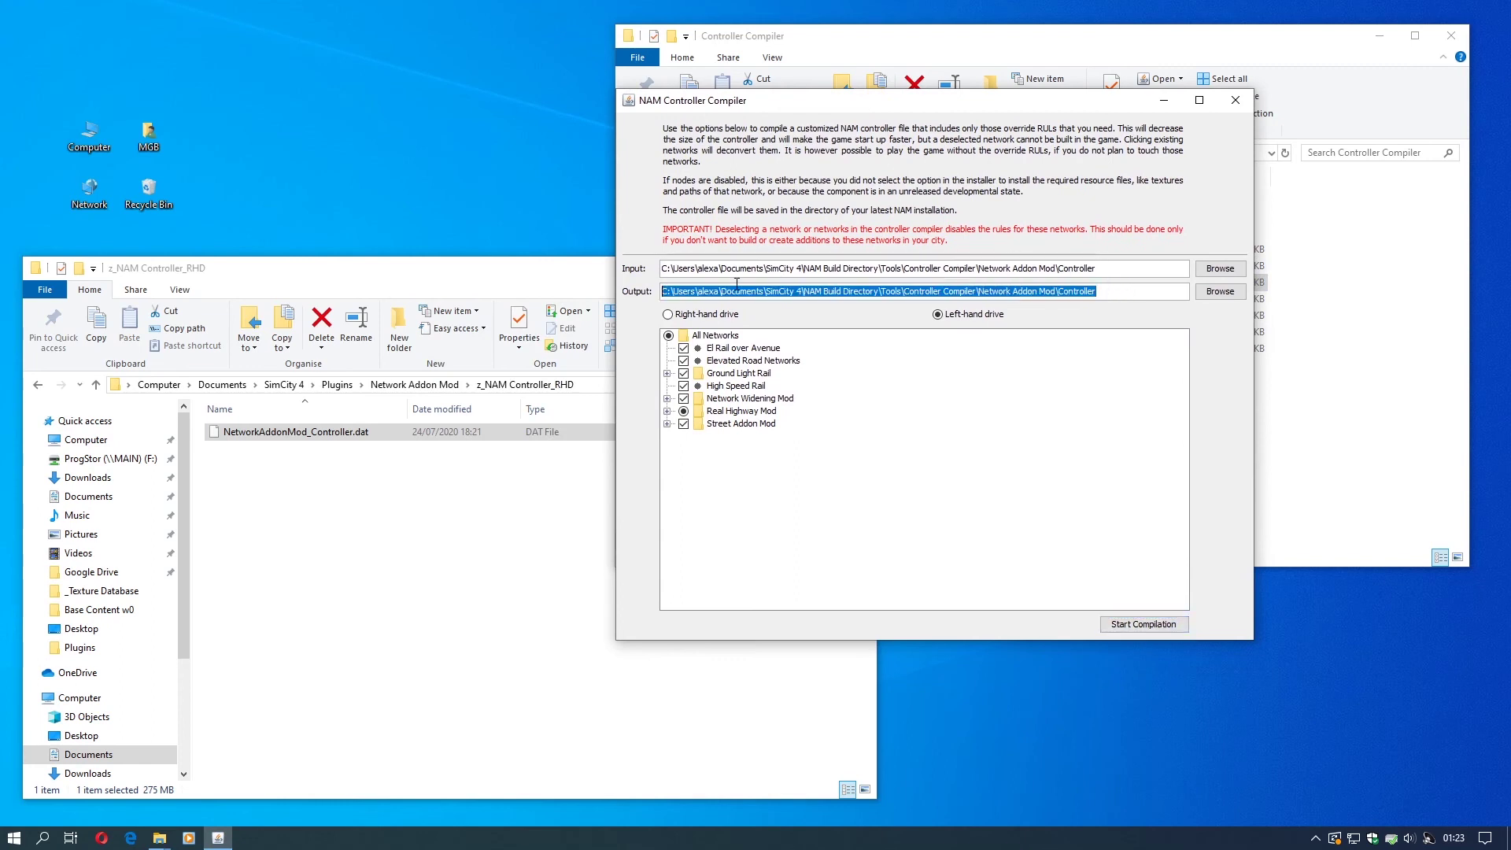
pyautogui.click(690, 316)
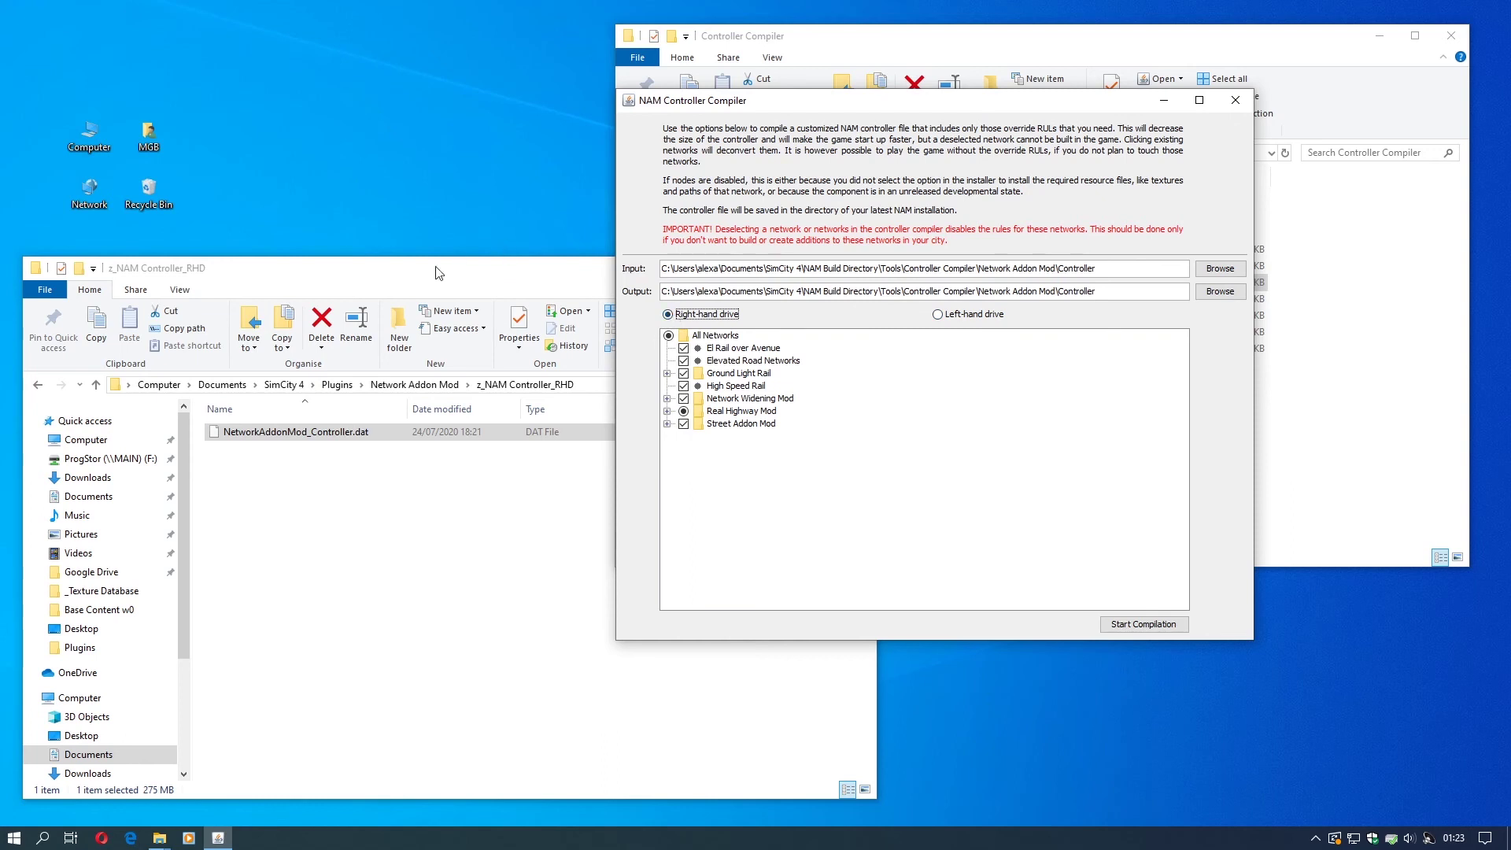
# Paste the z_NAM Controller_RHD folder path into the Output field.
pyautogui.click(590, 386)
pyautogui.rightClick(316, 386)
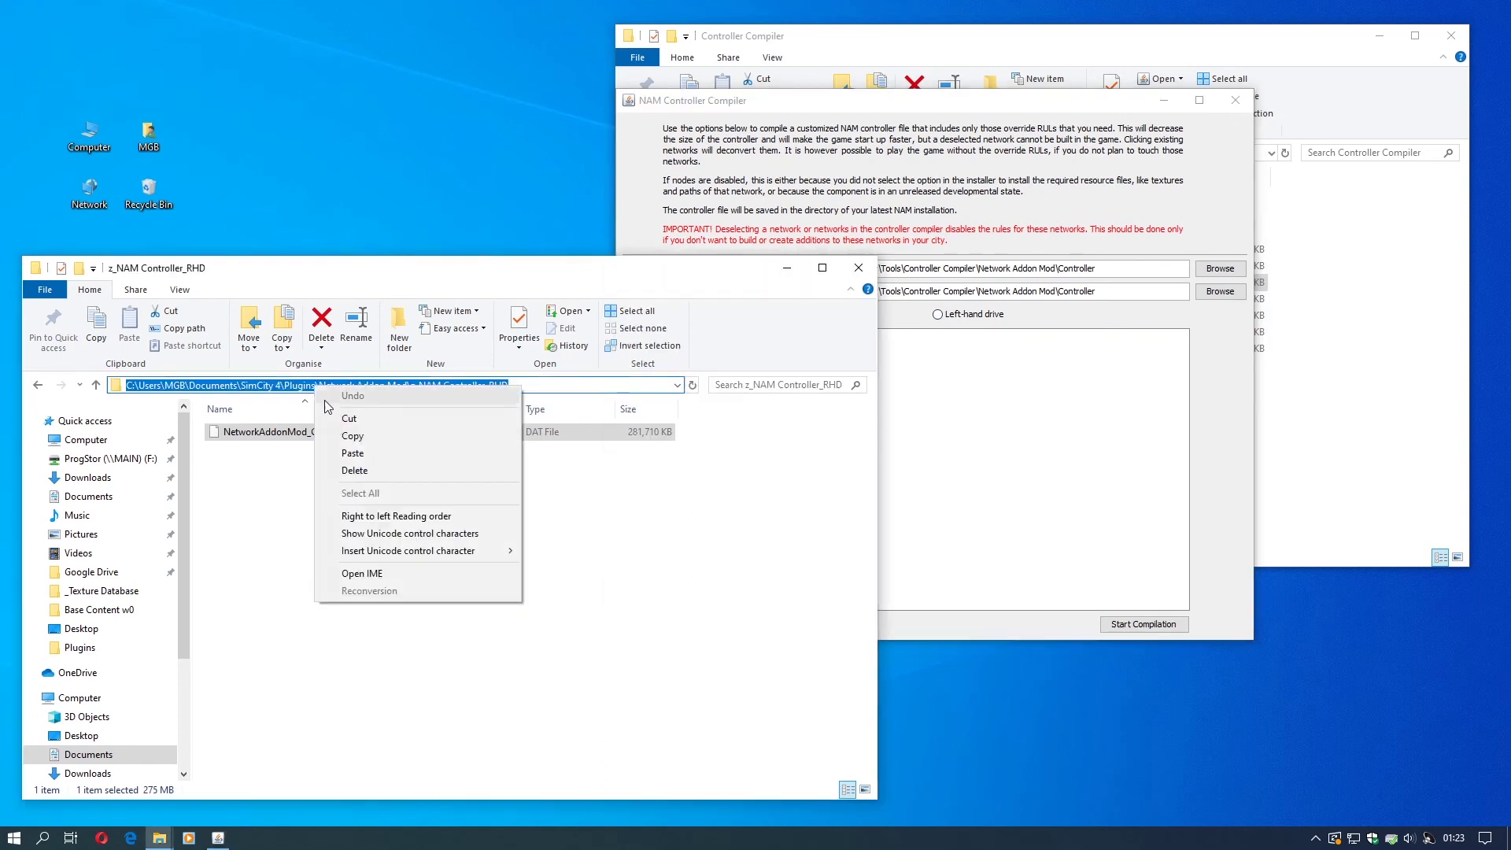
pyautogui.click(363, 436)
pyautogui.click(1001, 268)
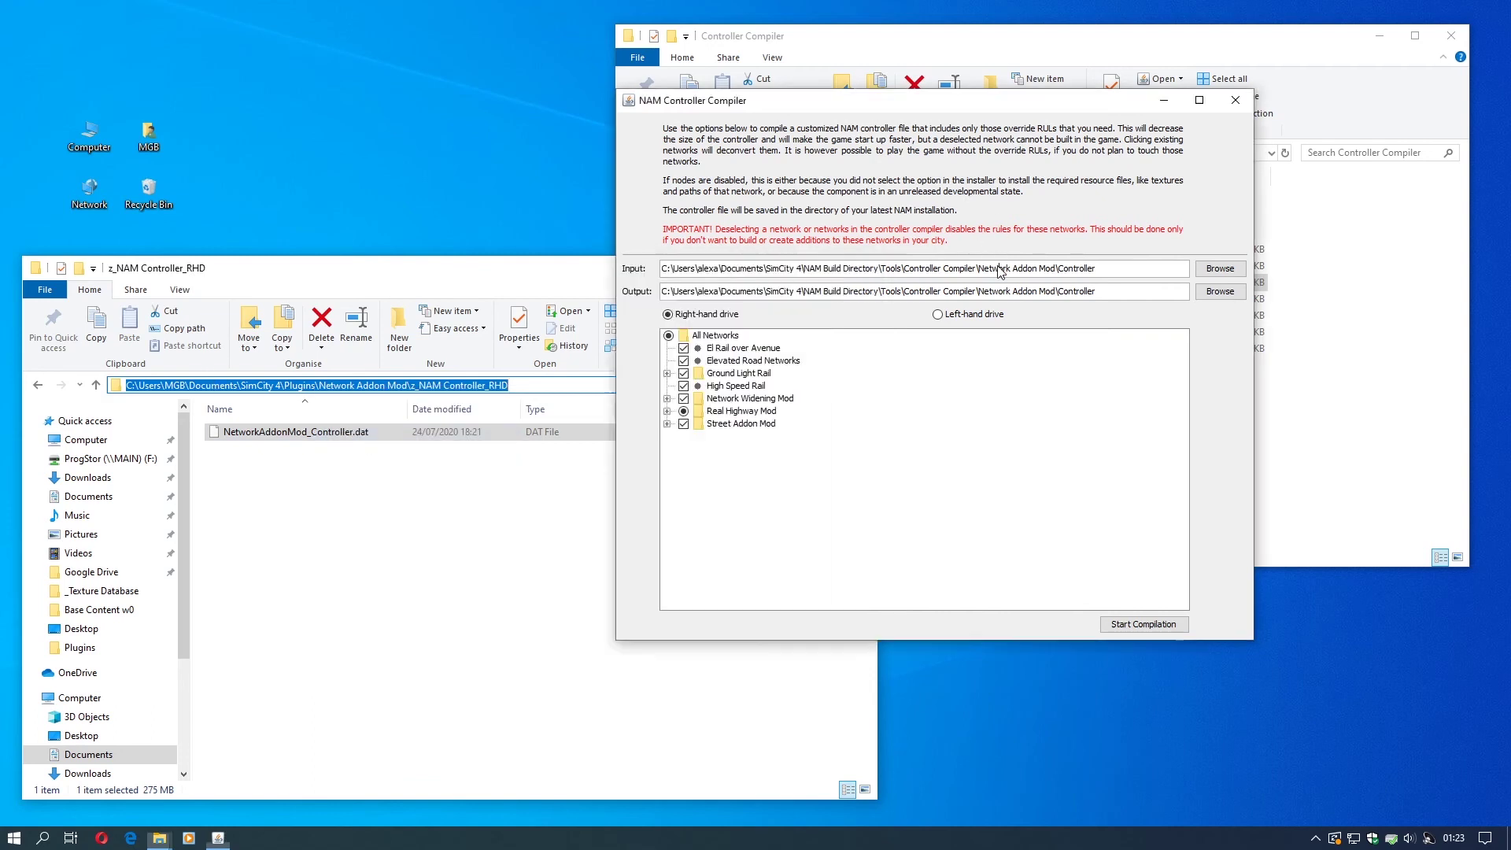
pyautogui.hotkey('ctrl', 'a')
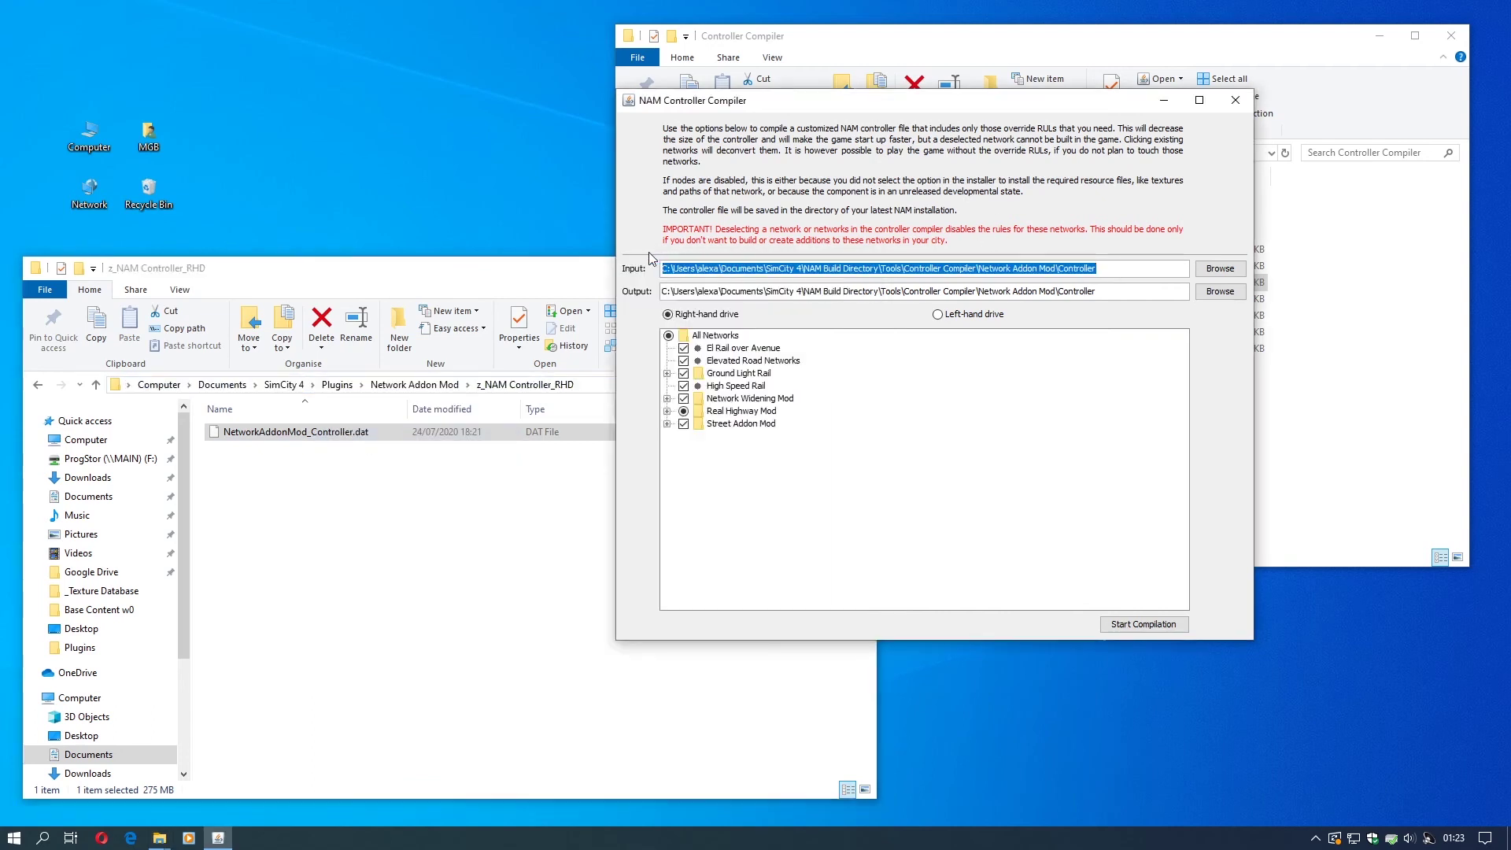
pyautogui.click(684, 292)
pyautogui.hotkey('ctrl', 'a')
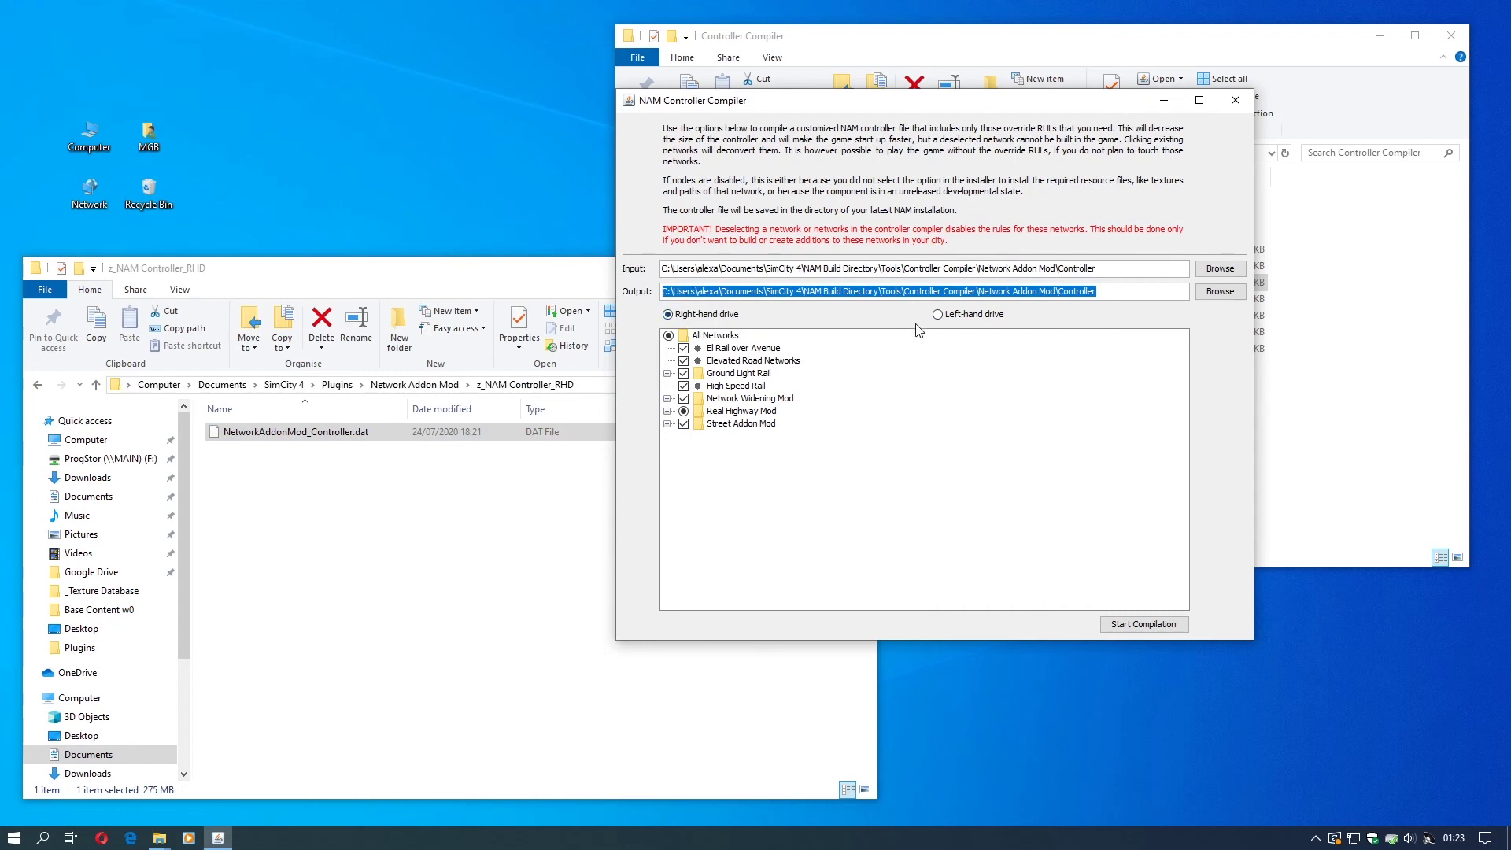
pyautogui.hotkey('ctrl', 'v')
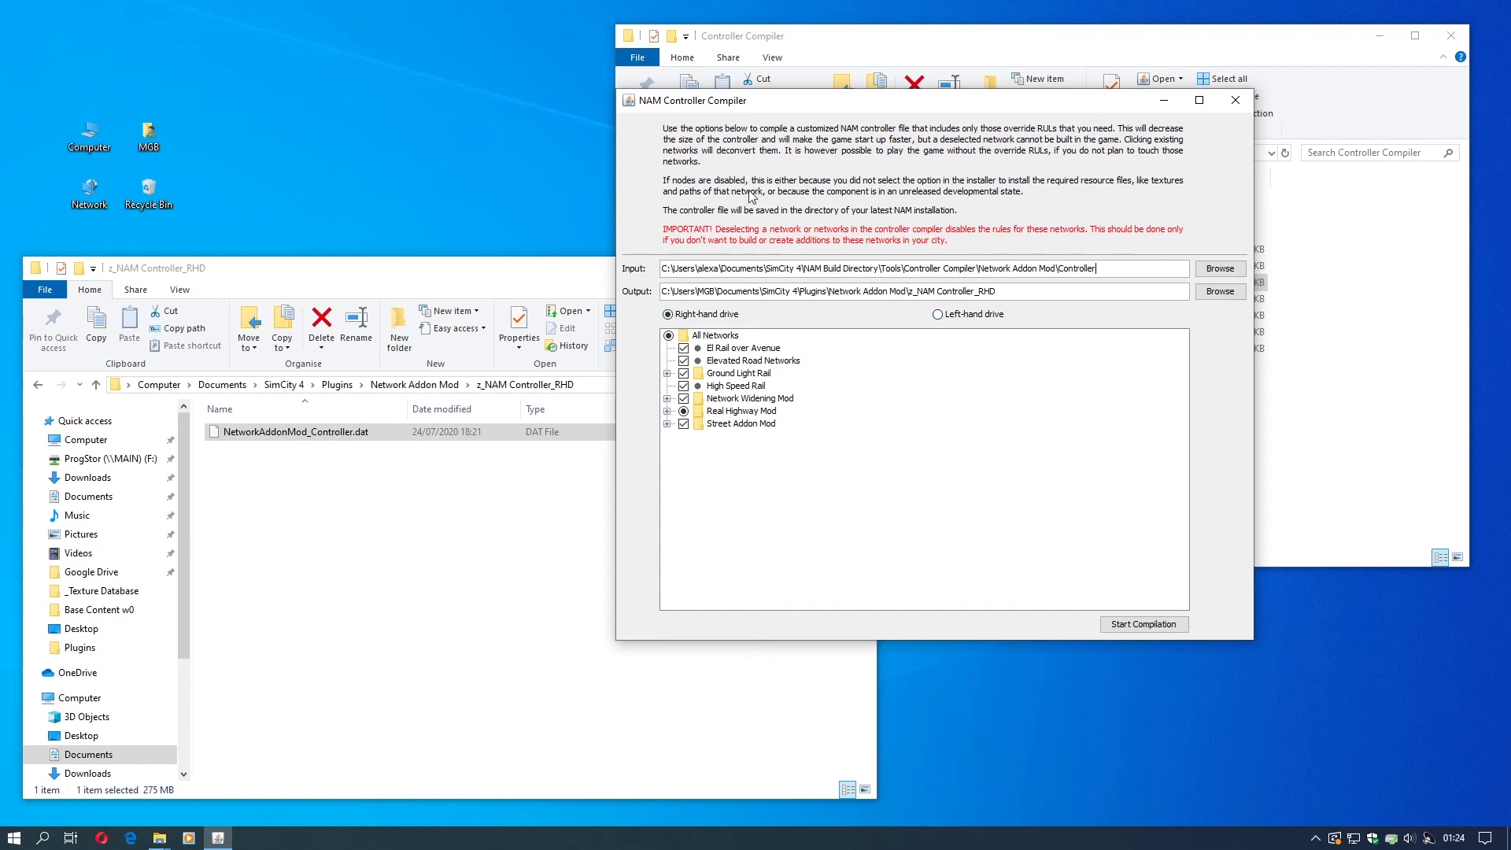
pyautogui.moveTo(806, 108); pyautogui.dragTo(270, 103)
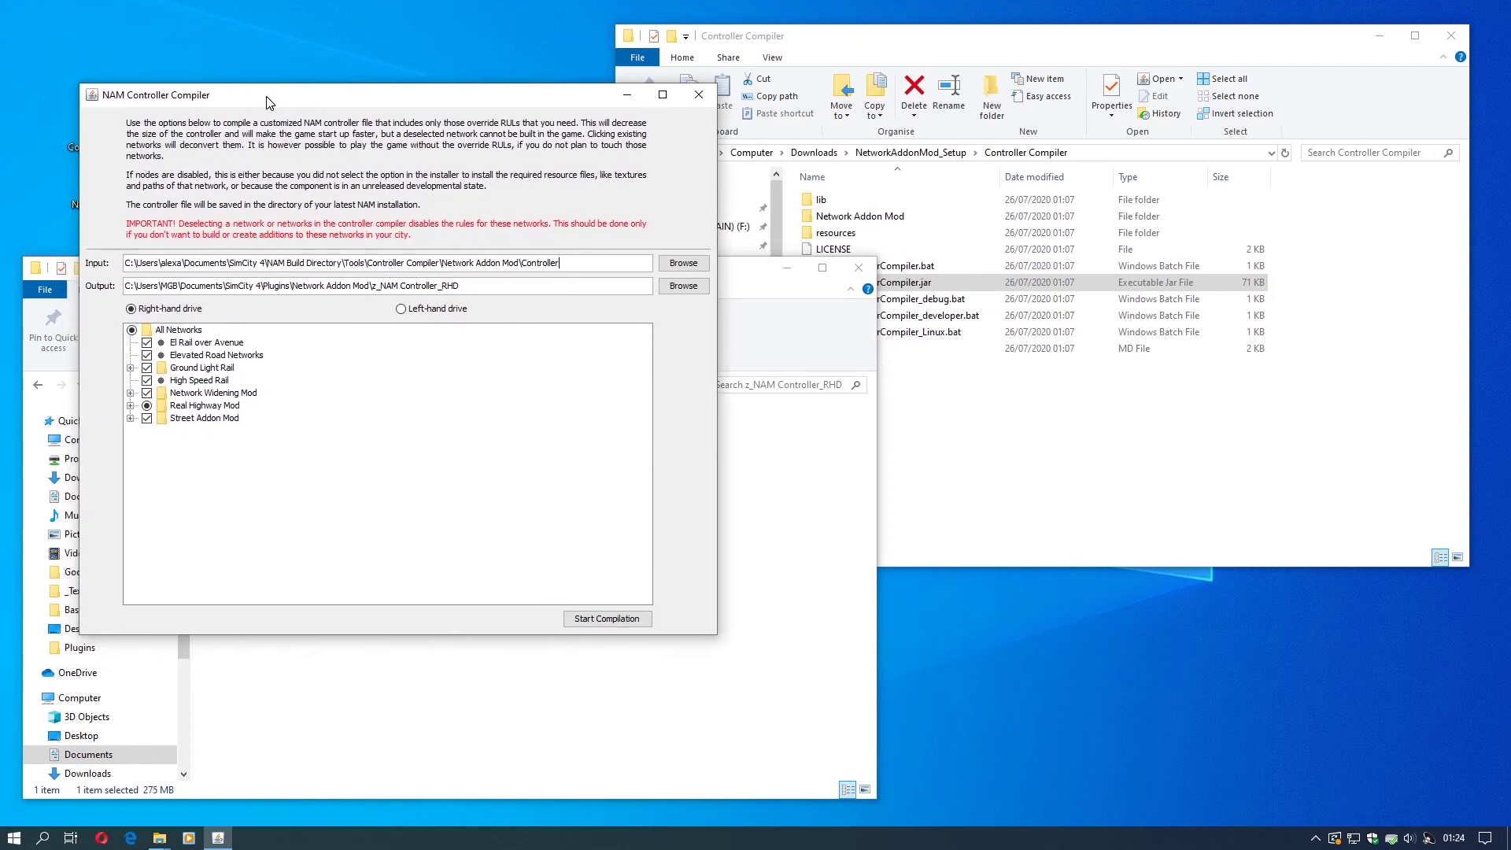
# Paste the downloaded Network Addon Mod > Controller folder path into the Input field.
pyautogui.doubleClick(854, 216)
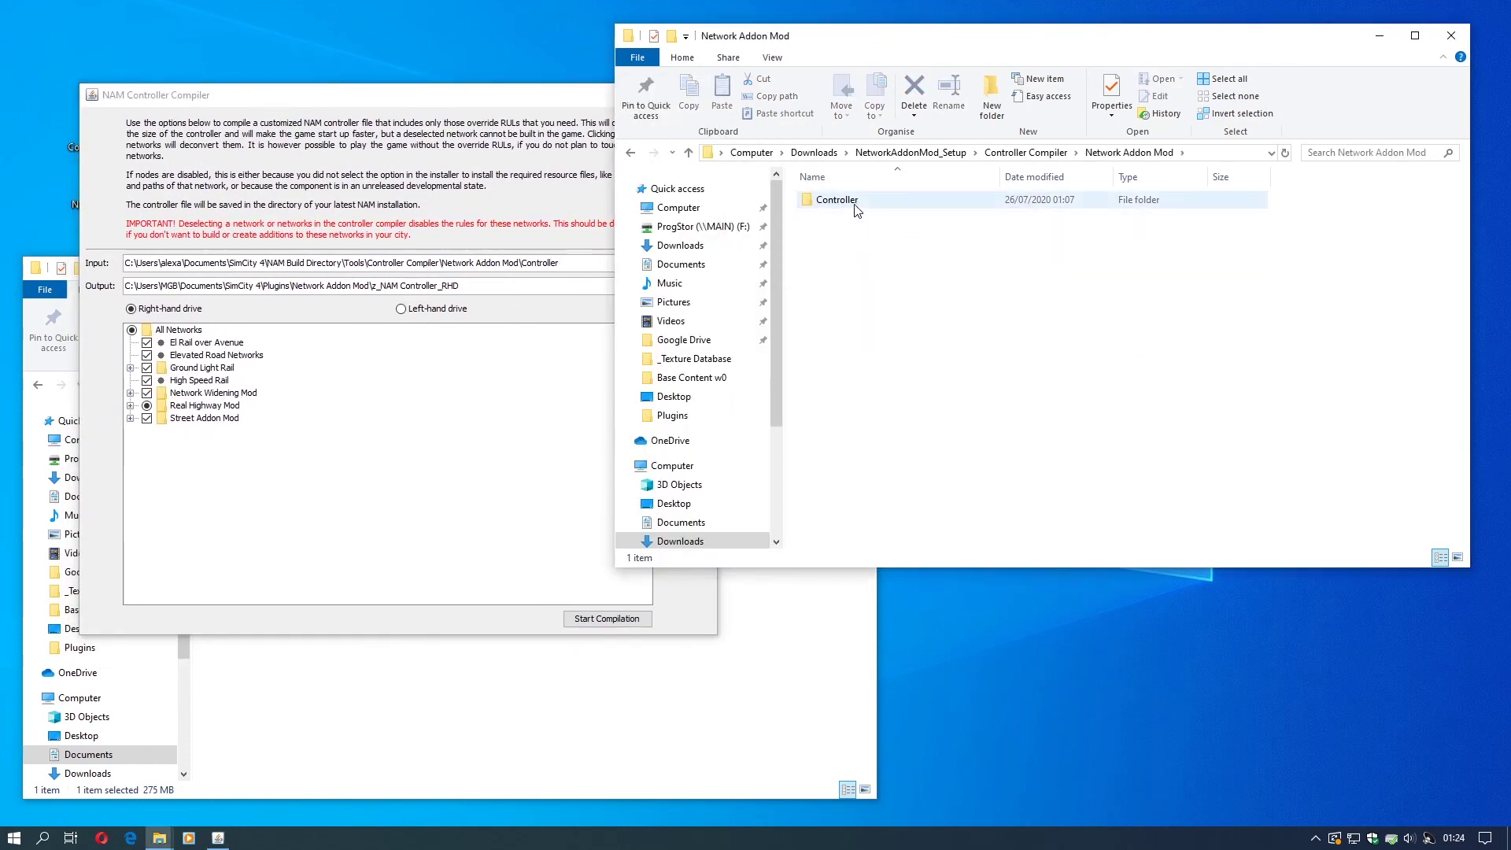
pyautogui.doubleClick(855, 202)
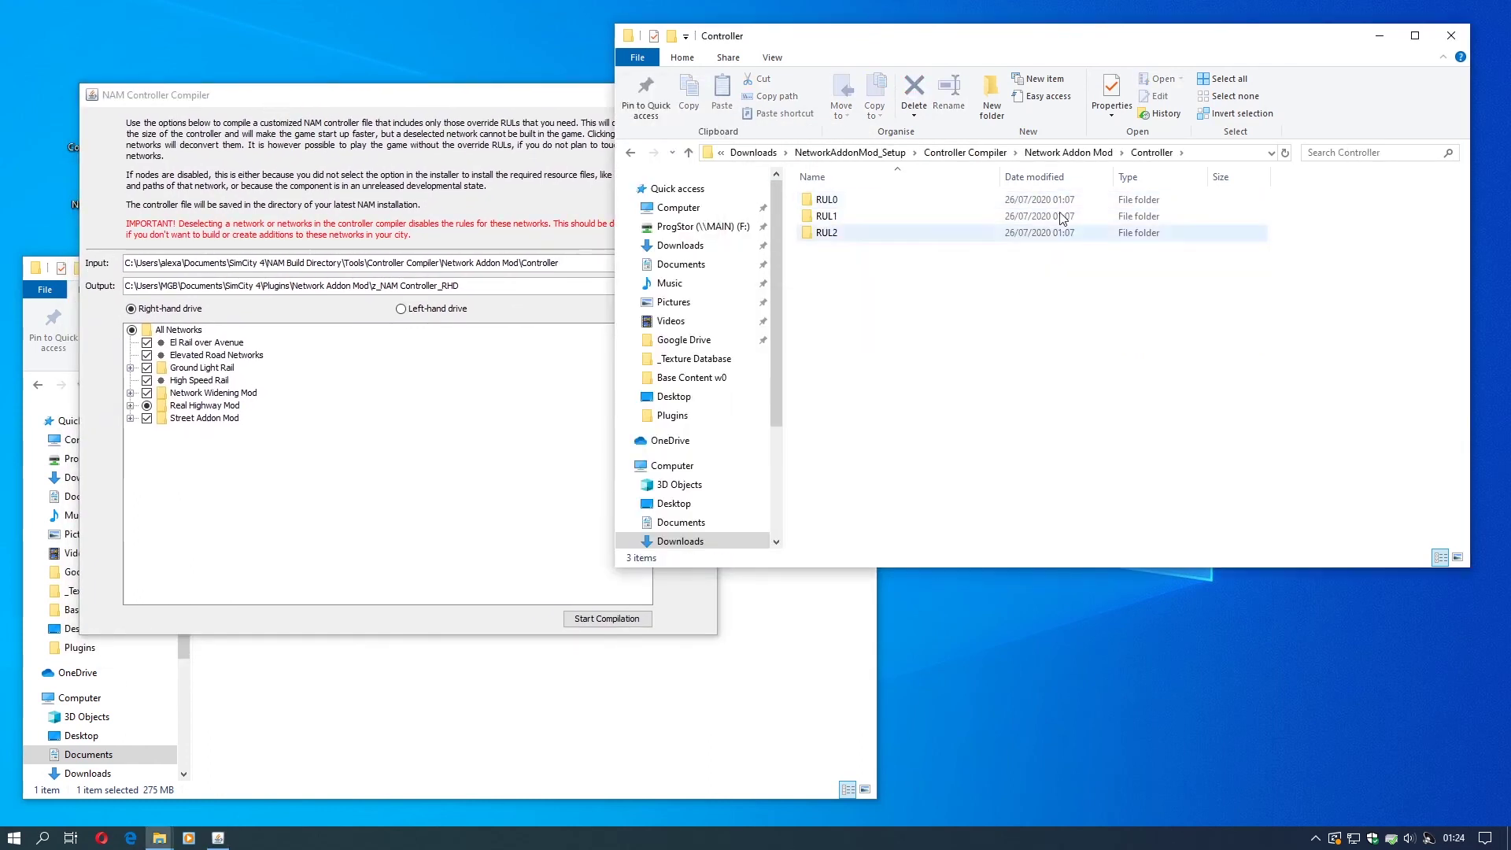
pyautogui.click(1212, 154)
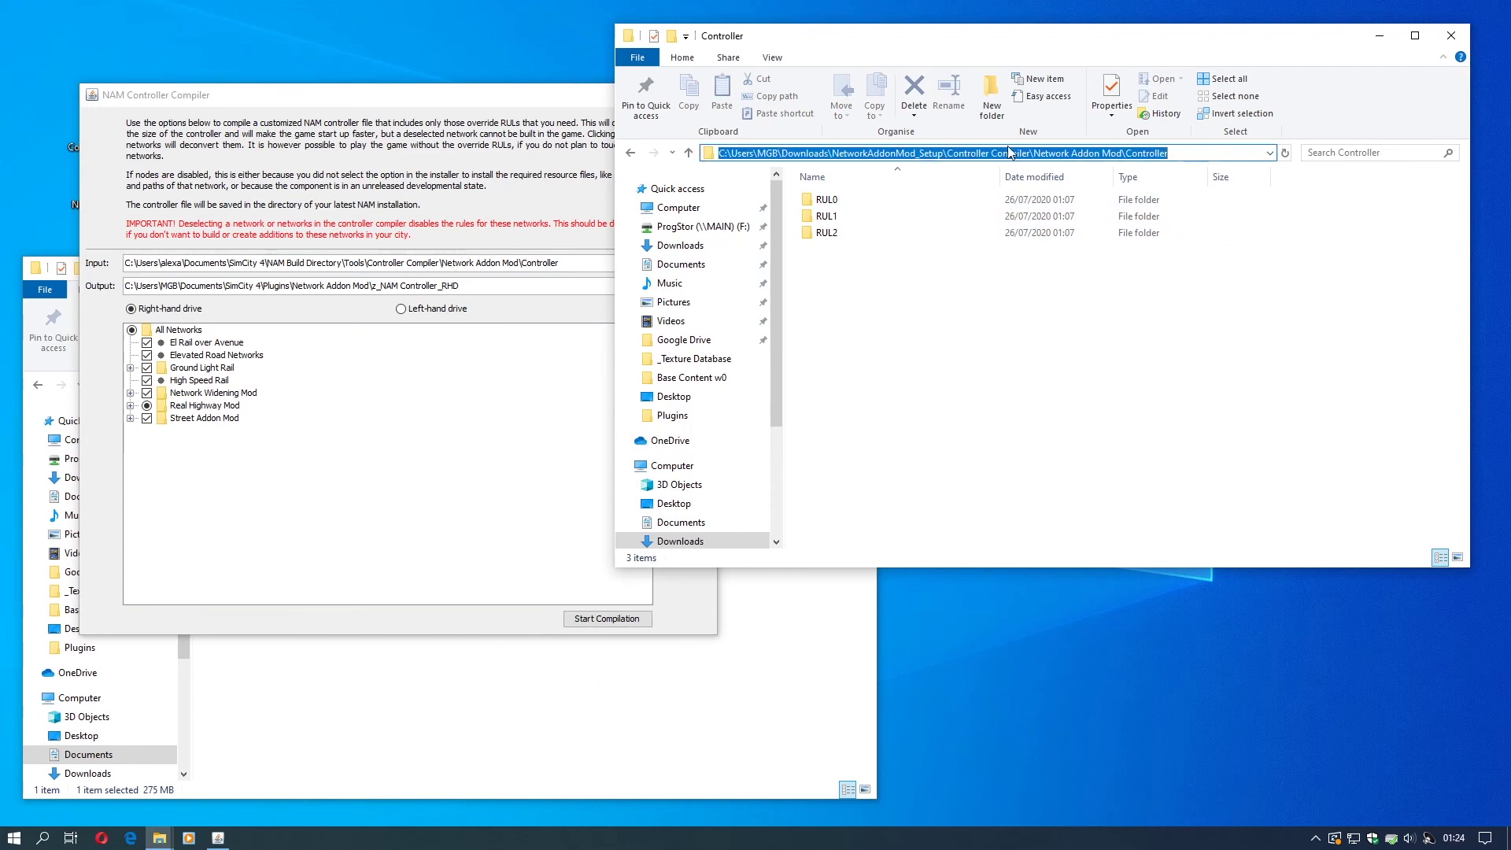
pyautogui.rightClick(991, 158)
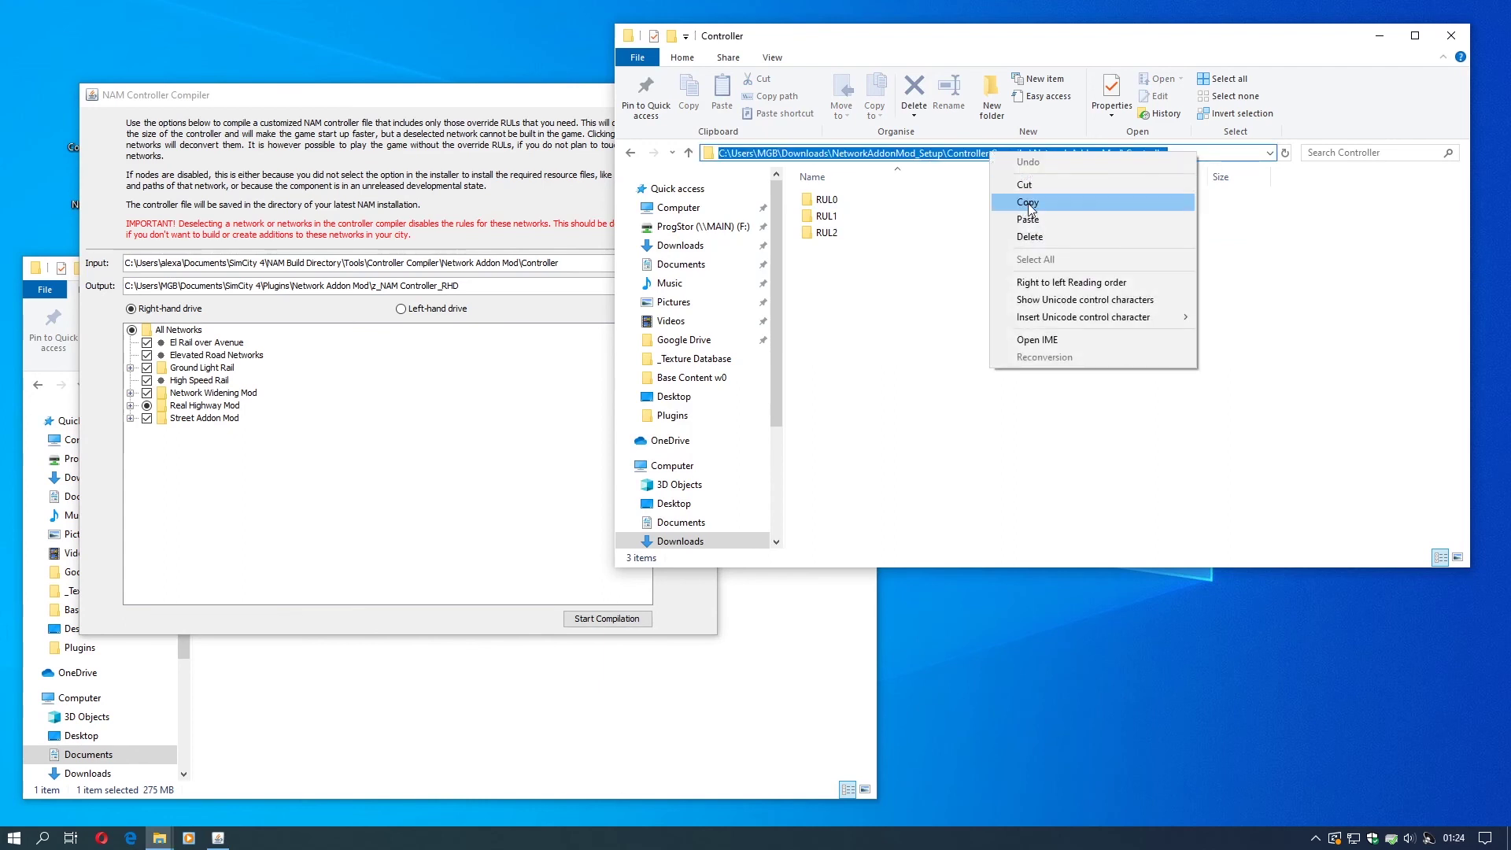
pyautogui.click(1028, 203)
pyautogui.click(484, 267)
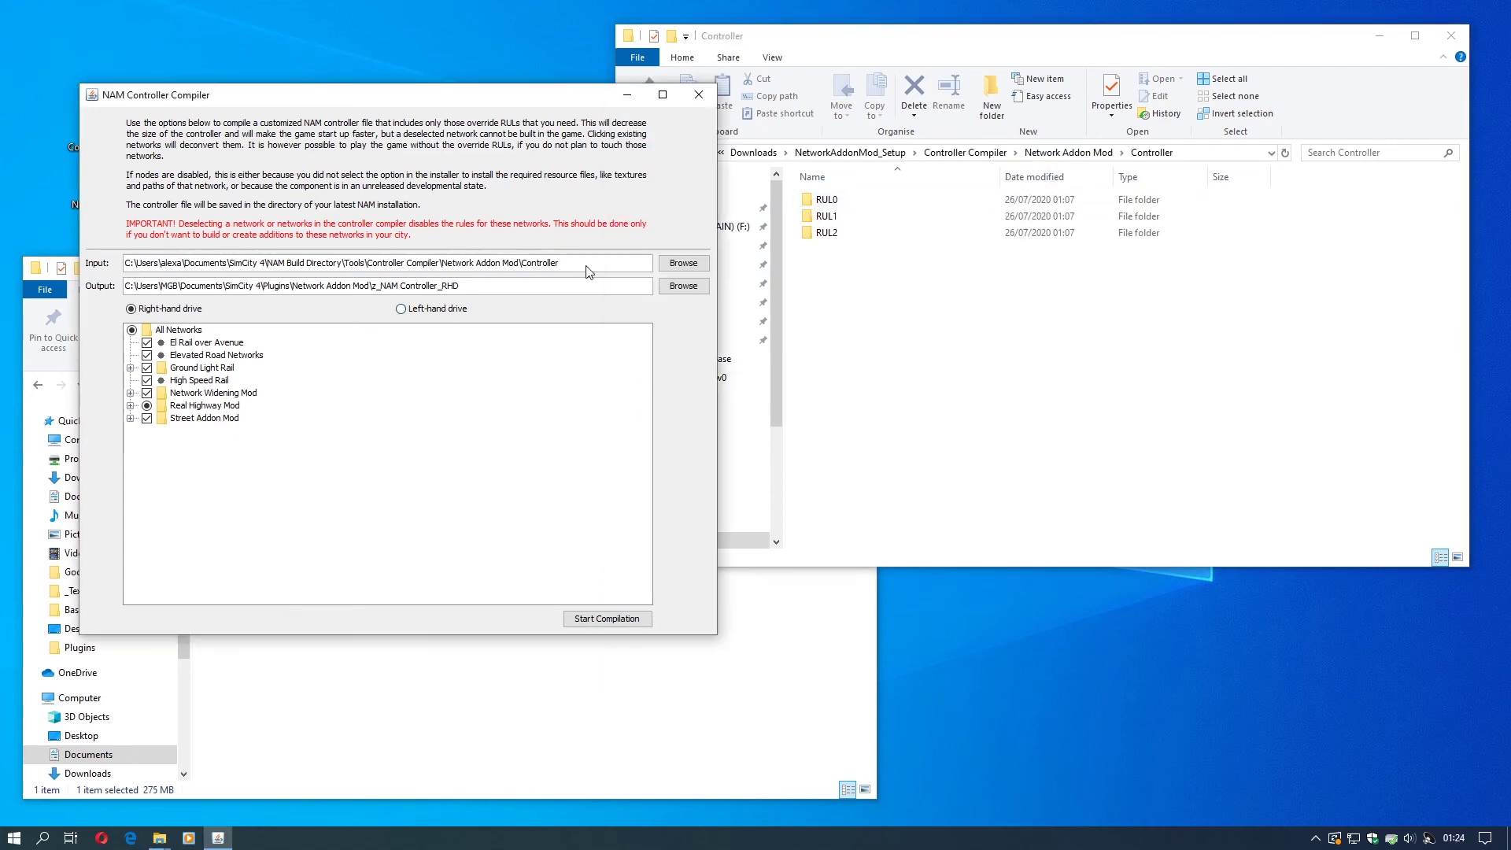
pyautogui.moveTo(586, 271); pyautogui.dragTo(98, 239)
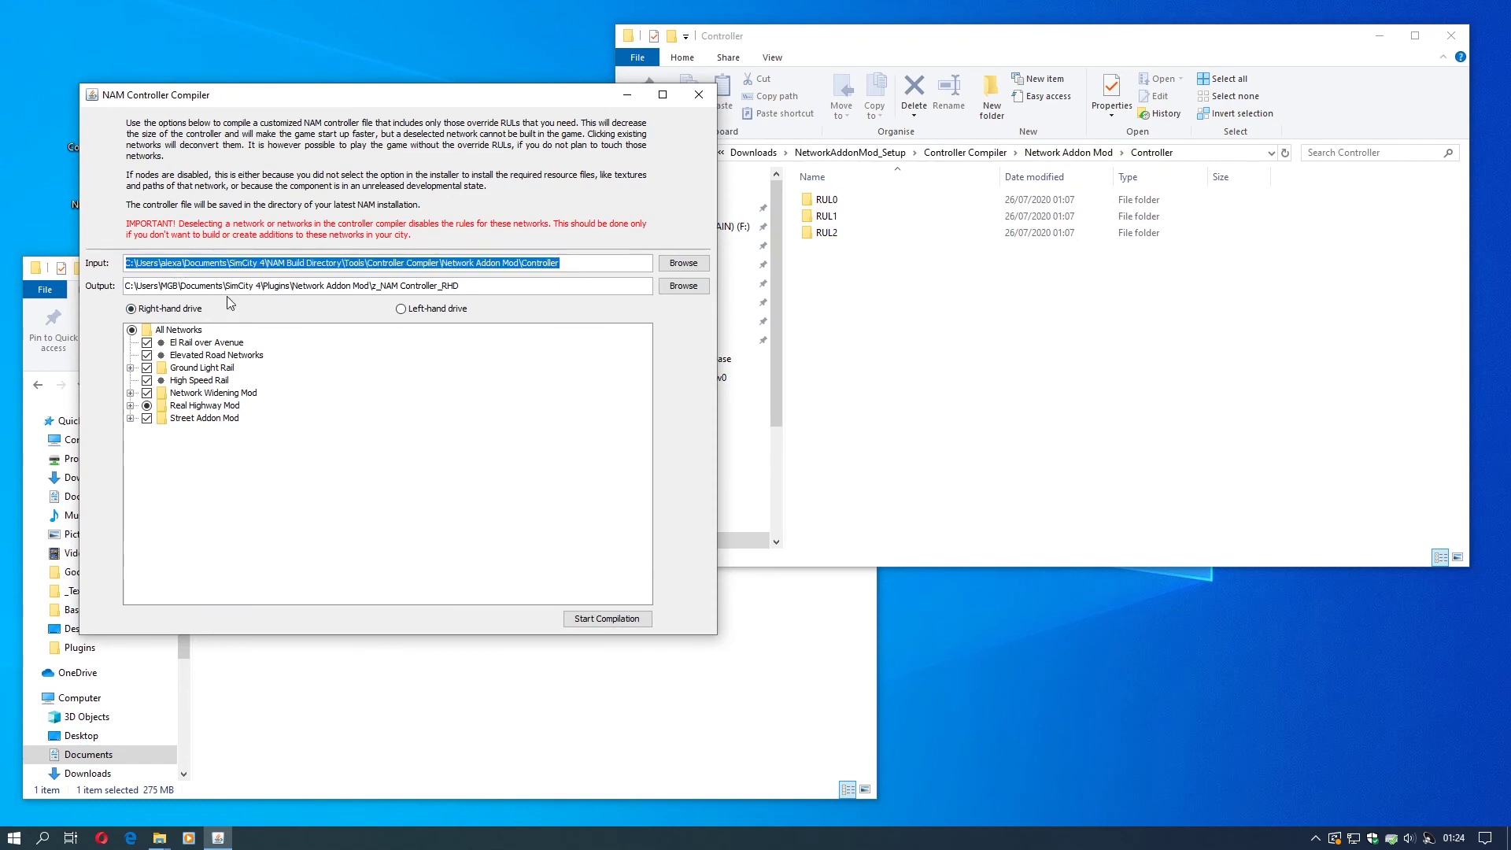
pyautogui.hotkey('ctrl', 'v')
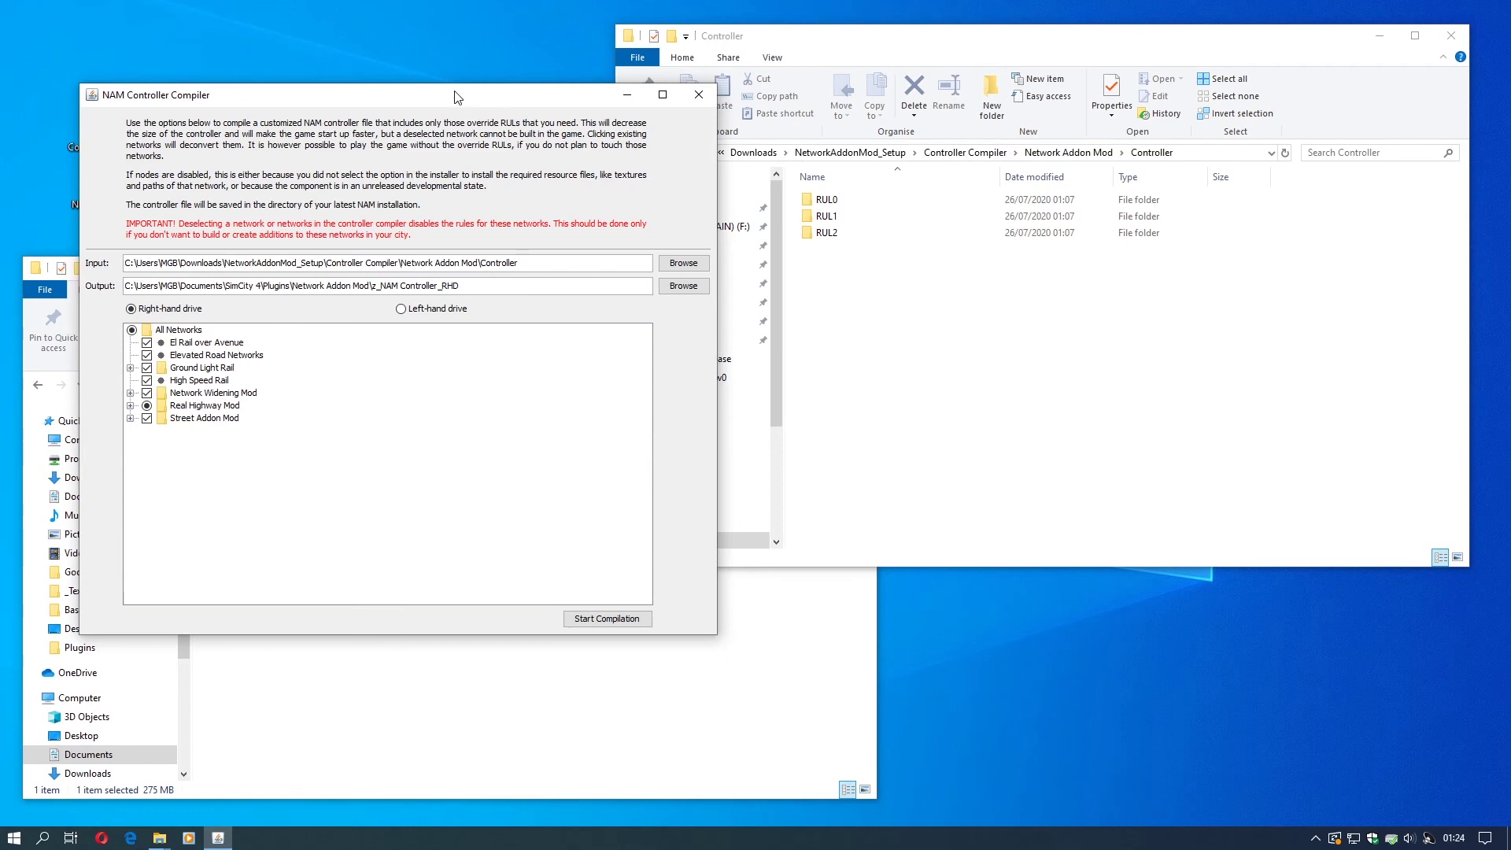
# Verify the Input folder in the Browse picker, then cancel it.
pyautogui.moveTo(454, 97); pyautogui.dragTo(660, 90)
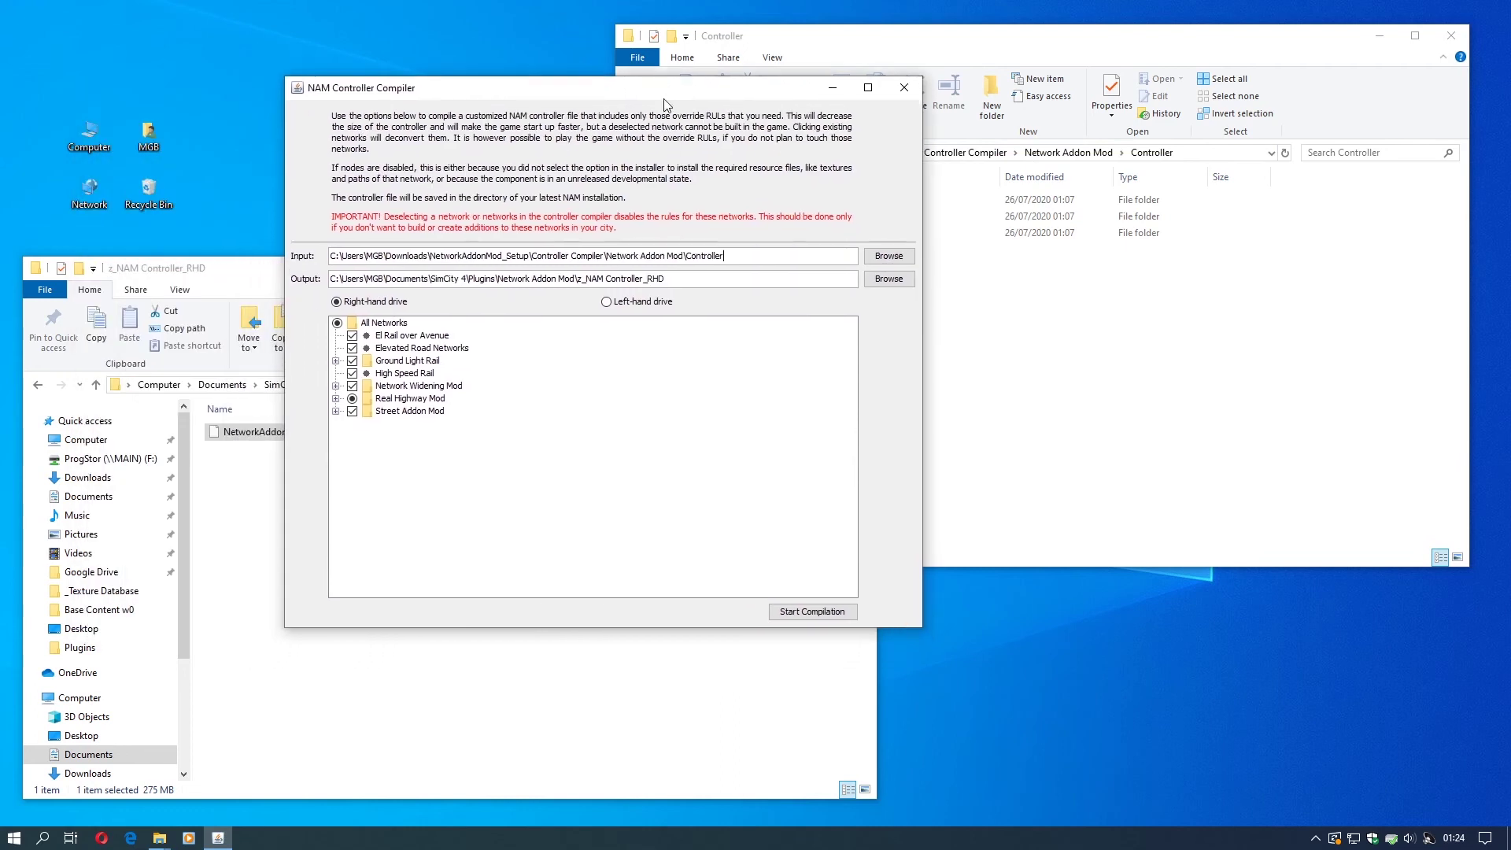
pyautogui.click(889, 256)
pyautogui.moveTo(584, 195); pyautogui.dragTo(984, 321)
pyautogui.click(1007, 347)
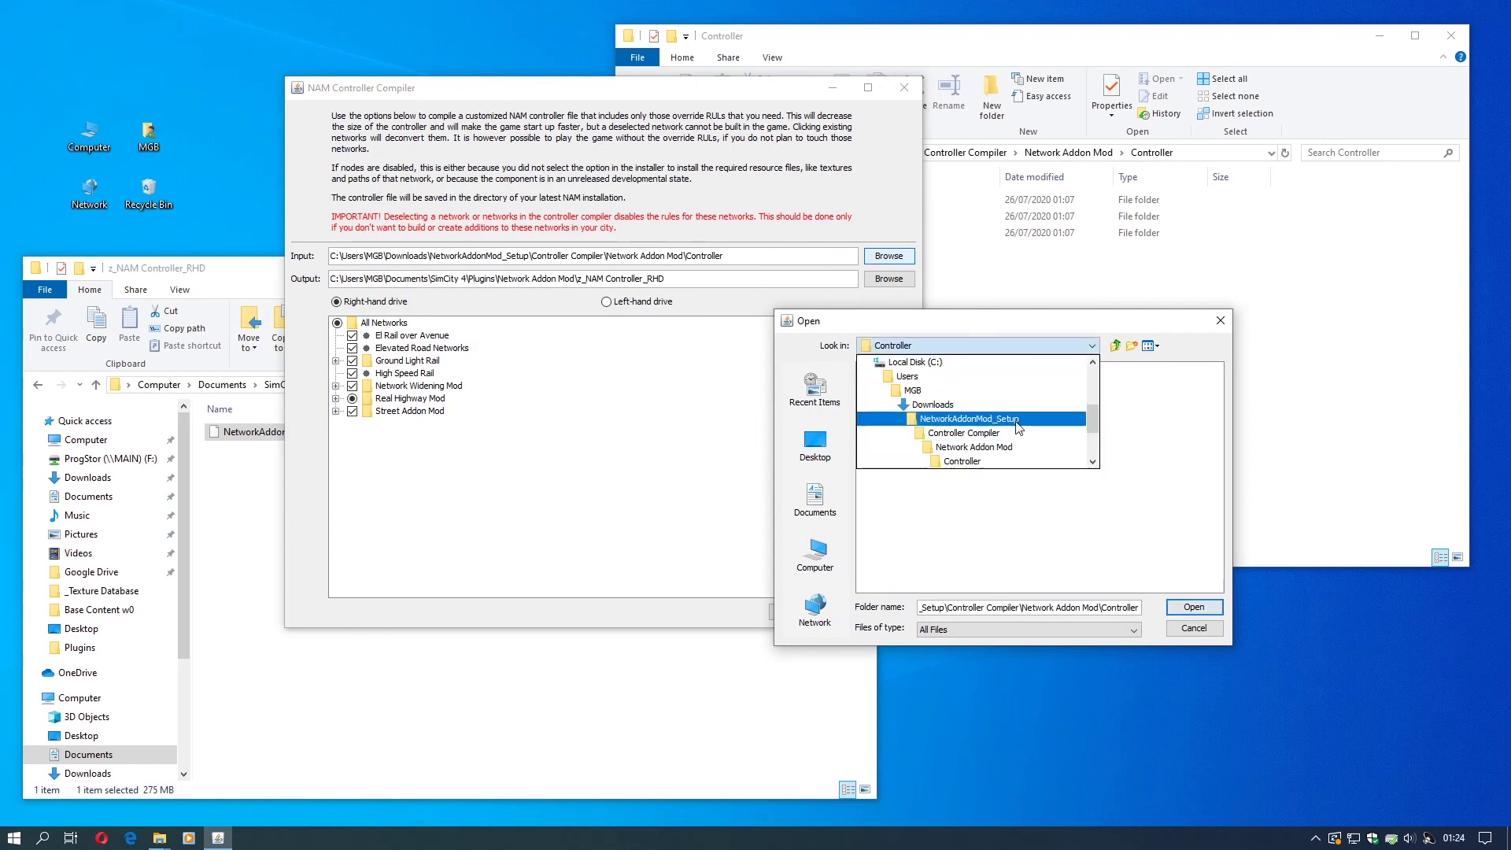
pyautogui.scroll(-2, 998, 455)
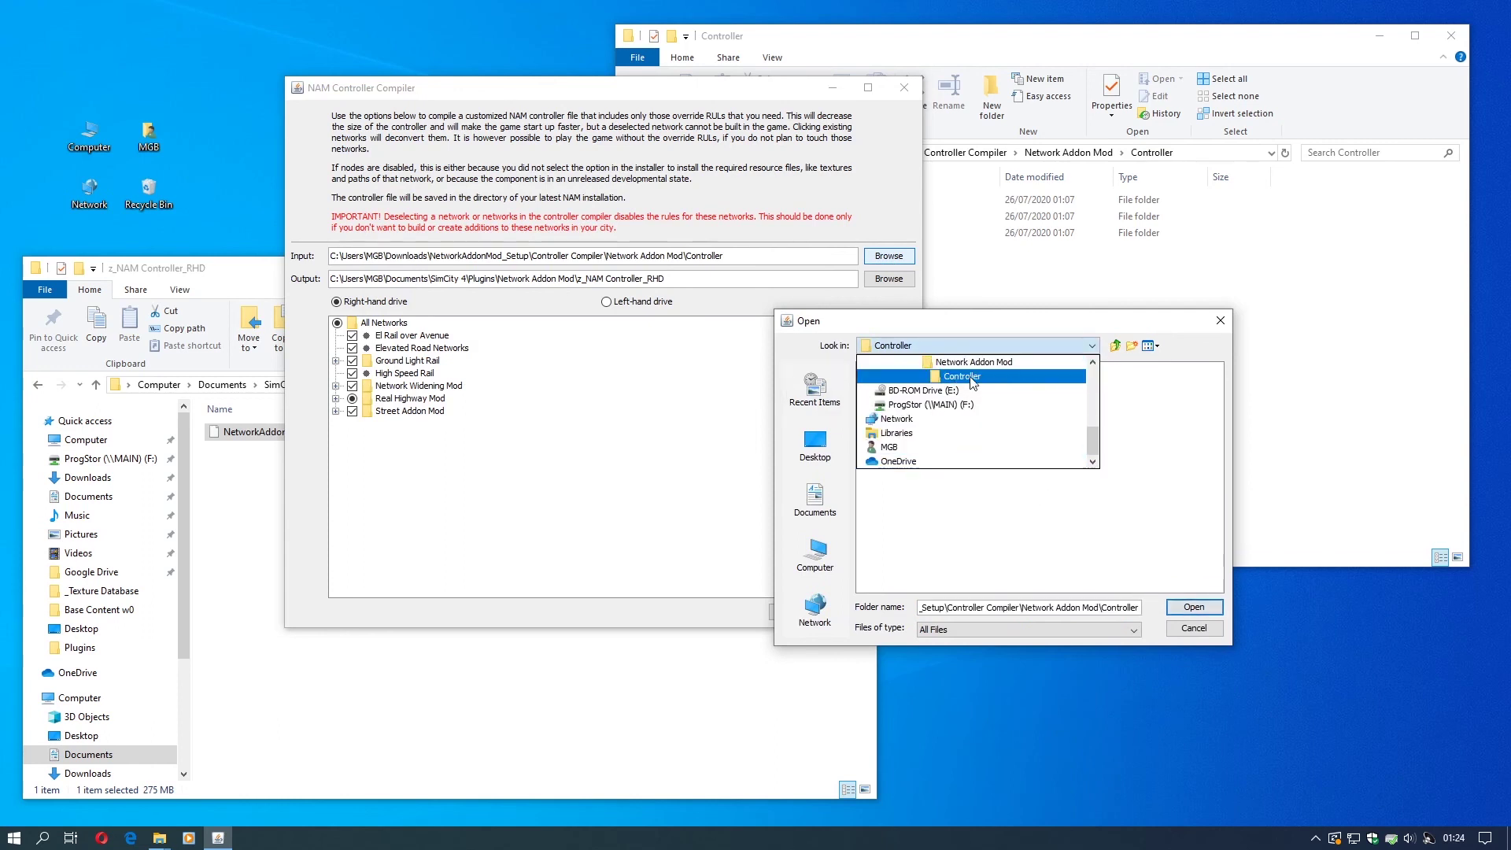
pyautogui.click(1189, 629)
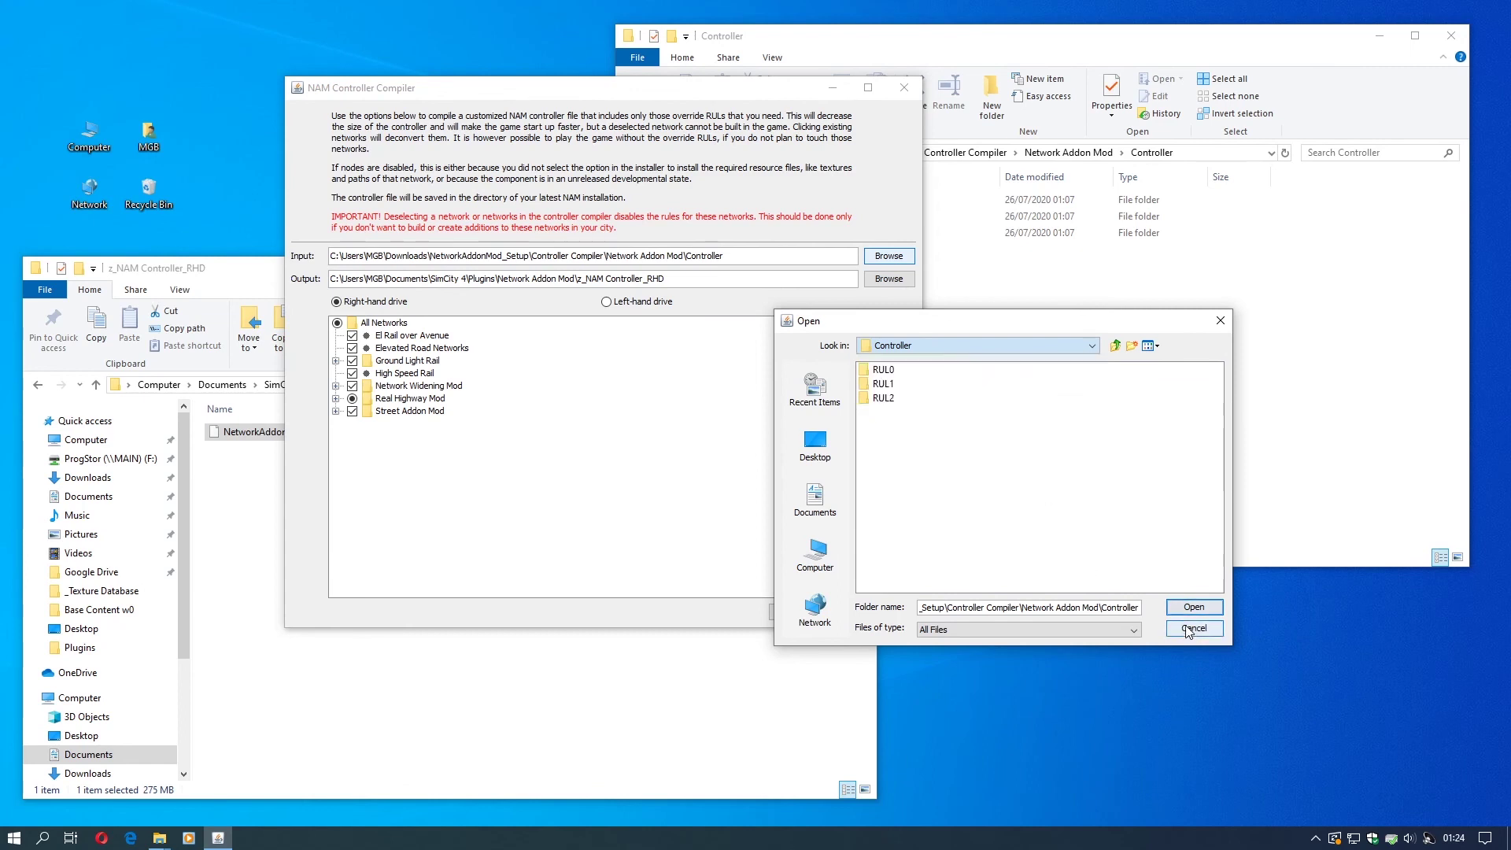
pyautogui.click(1190, 628)
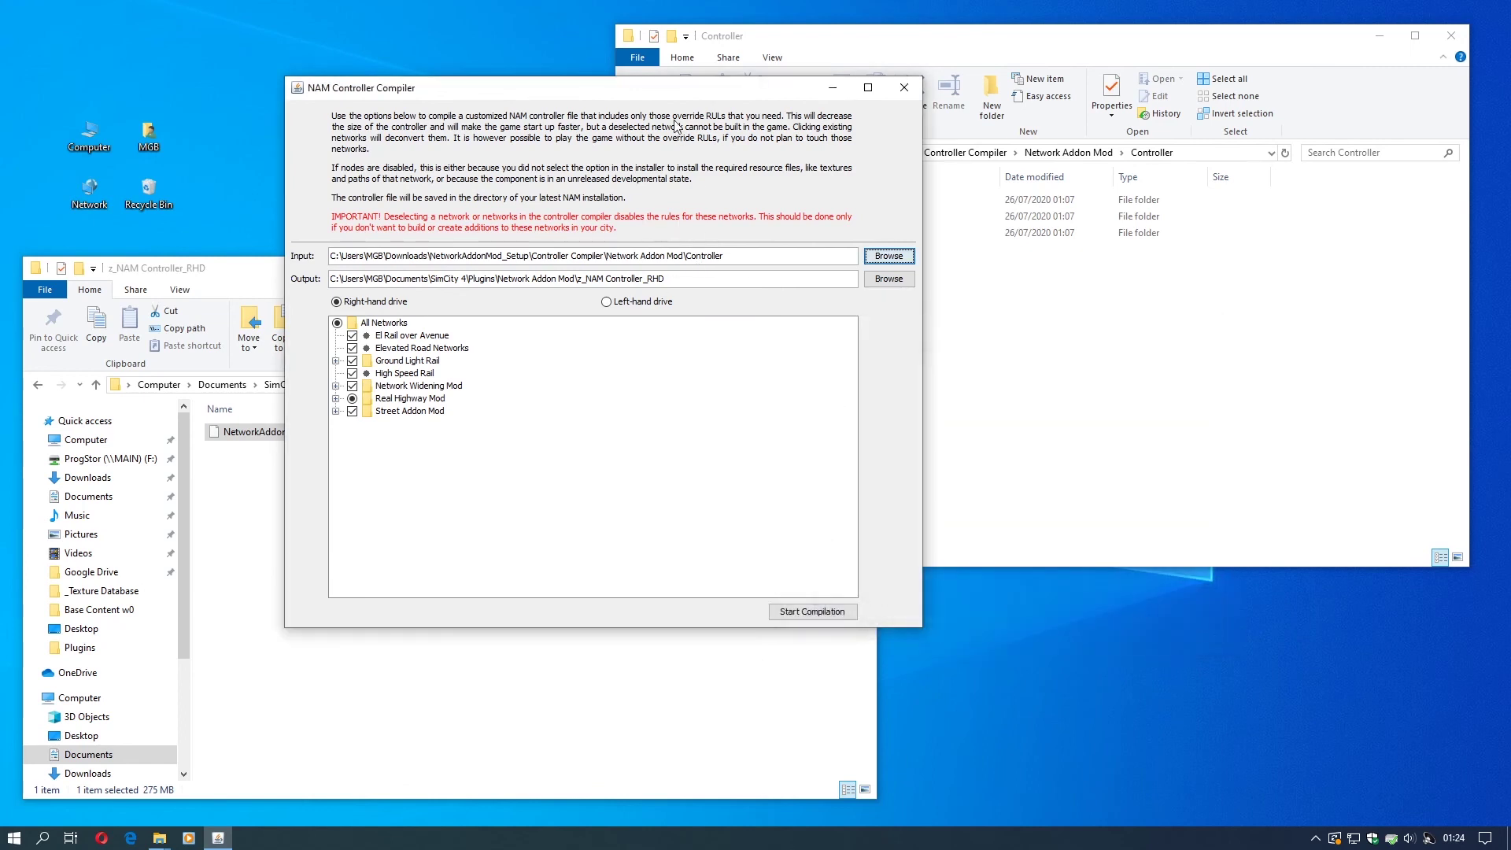
pyautogui.moveTo(655, 89); pyautogui.dragTo(992, 150)
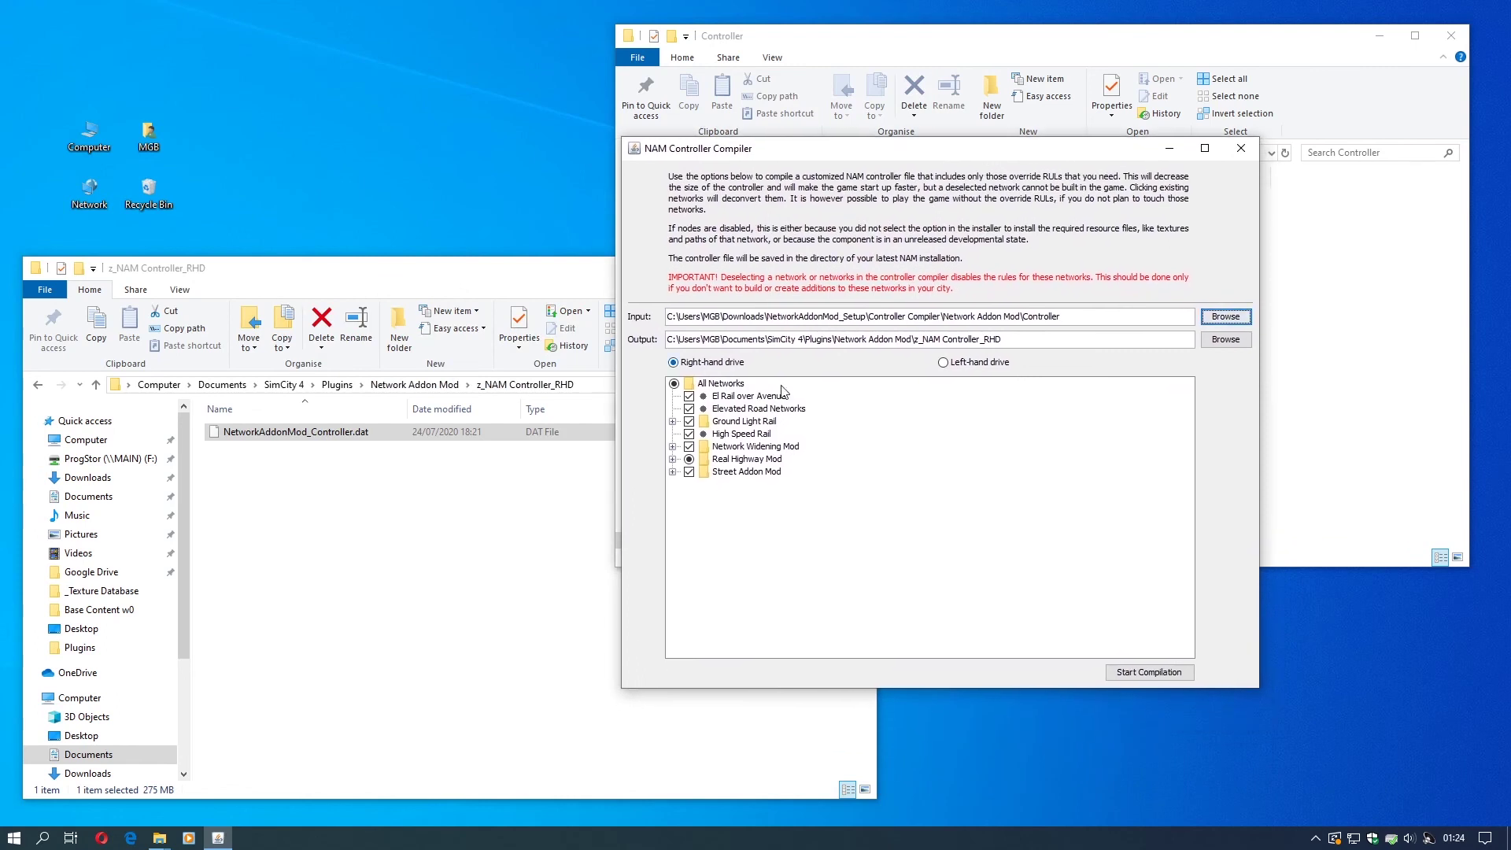
# Untick Real Highway Mod in the network tree and copy NetworkAddonMod_Controller.dat to the Desktop.
pyautogui.click(673, 471)
pyautogui.click(673, 459)
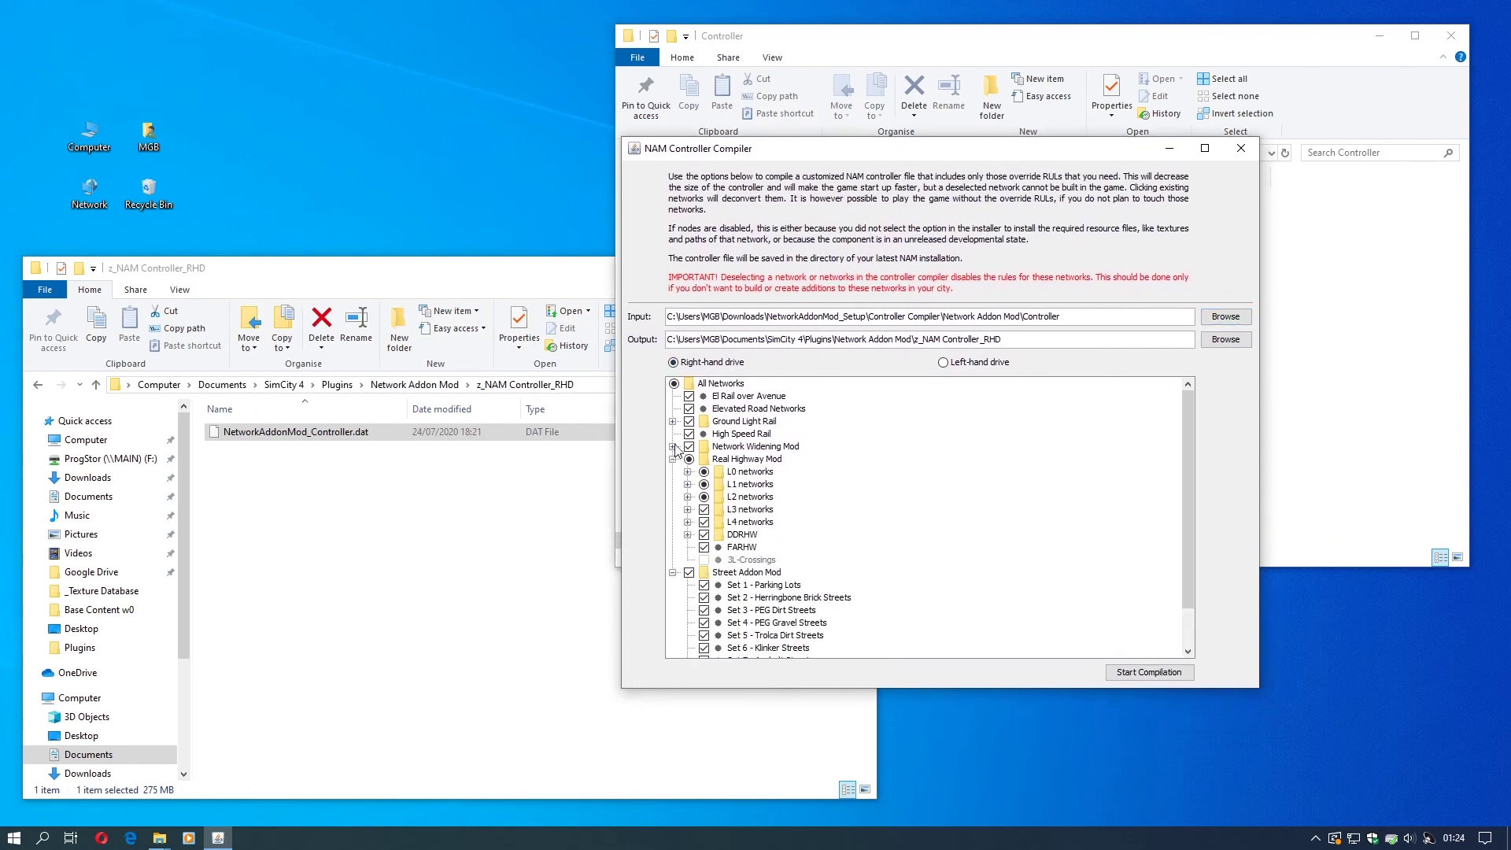
pyautogui.click(673, 446)
pyautogui.click(672, 421)
pyautogui.scroll(-3, 787, 550)
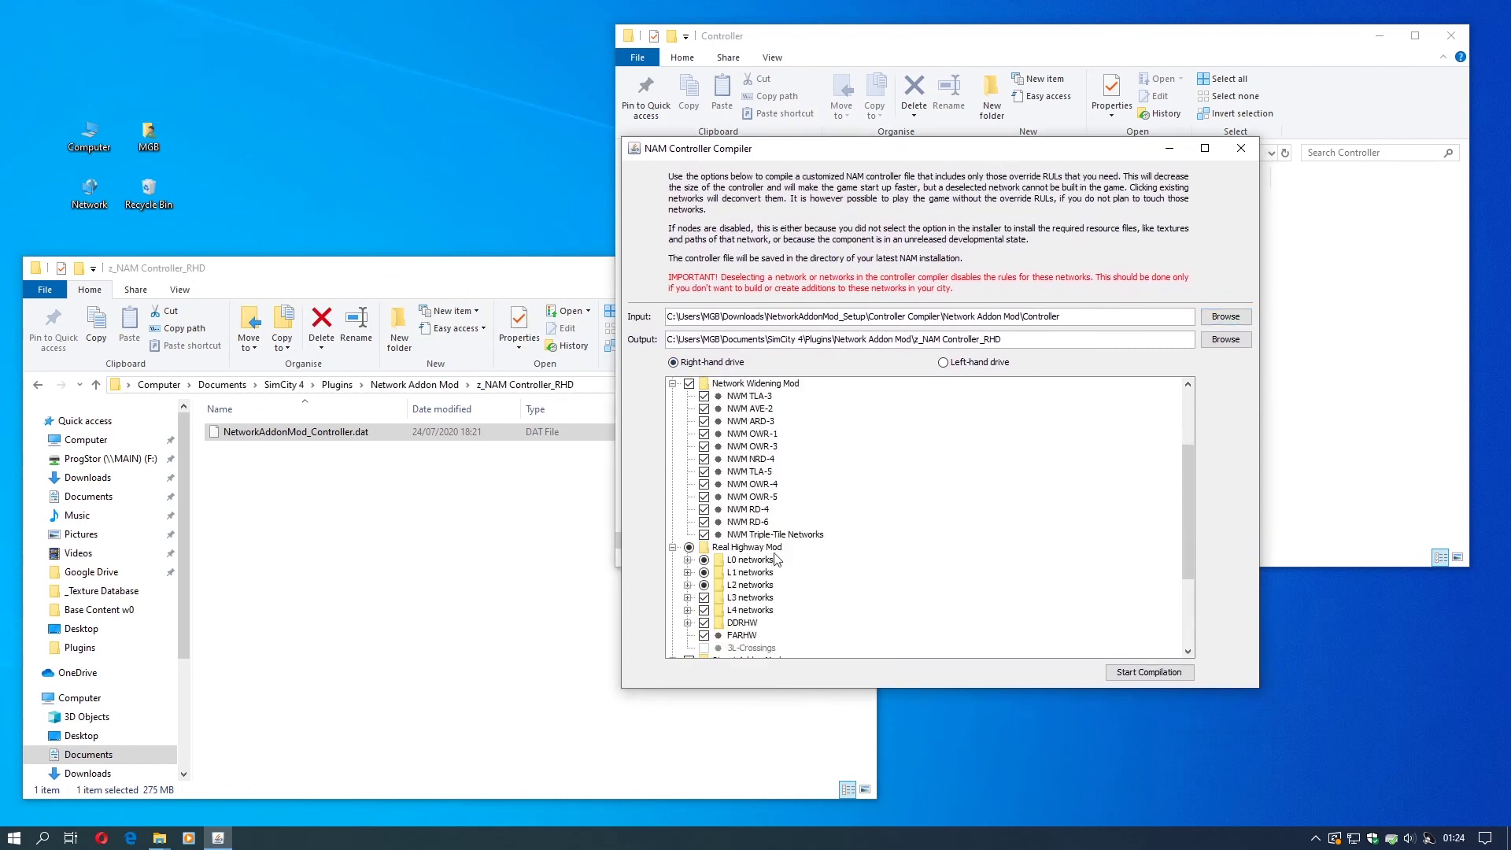
pyautogui.scroll(-4, 778, 558)
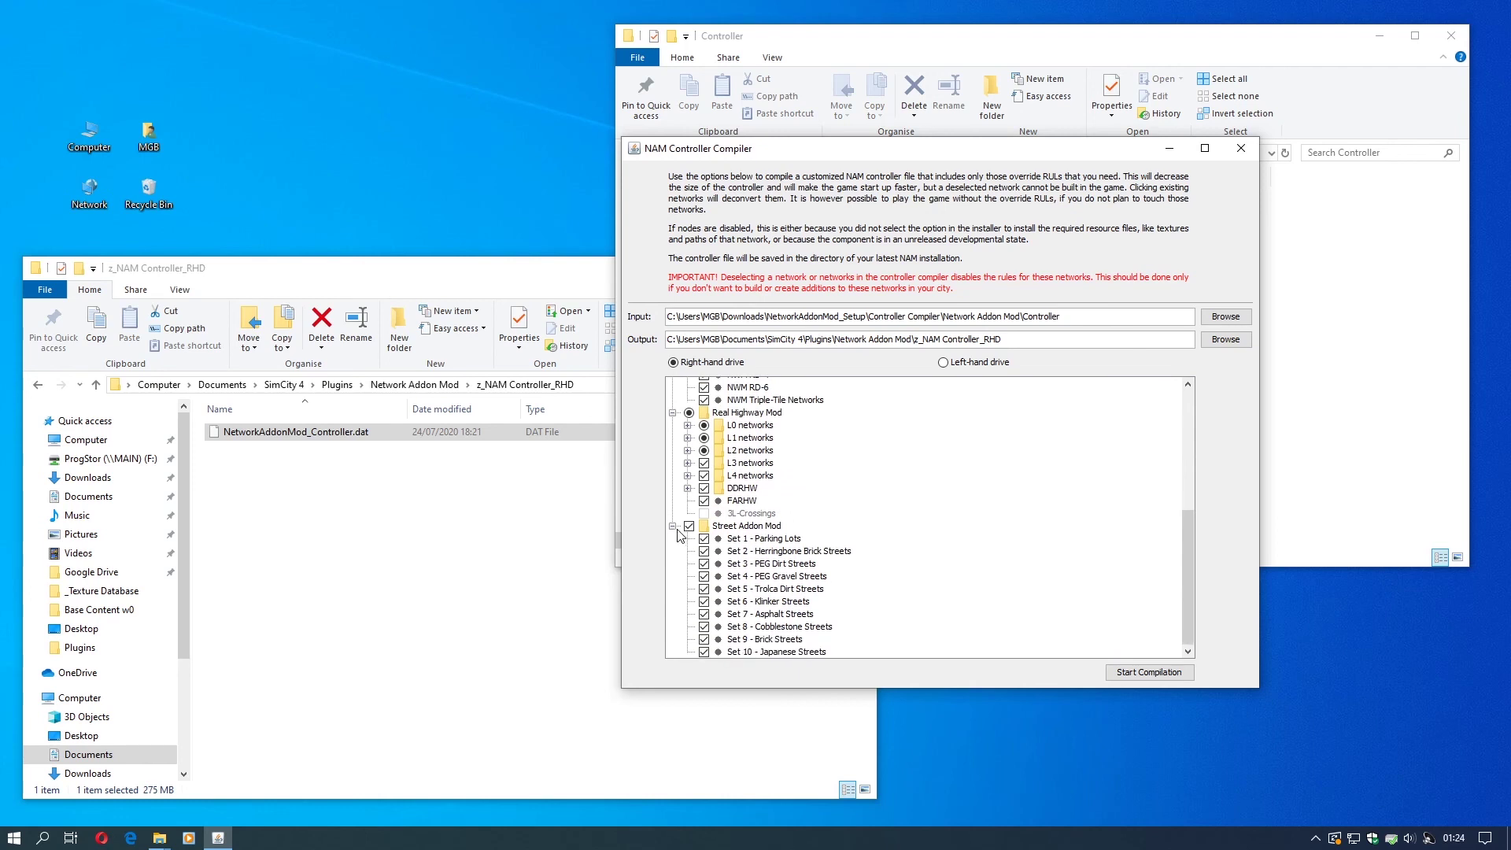
pyautogui.click(673, 526)
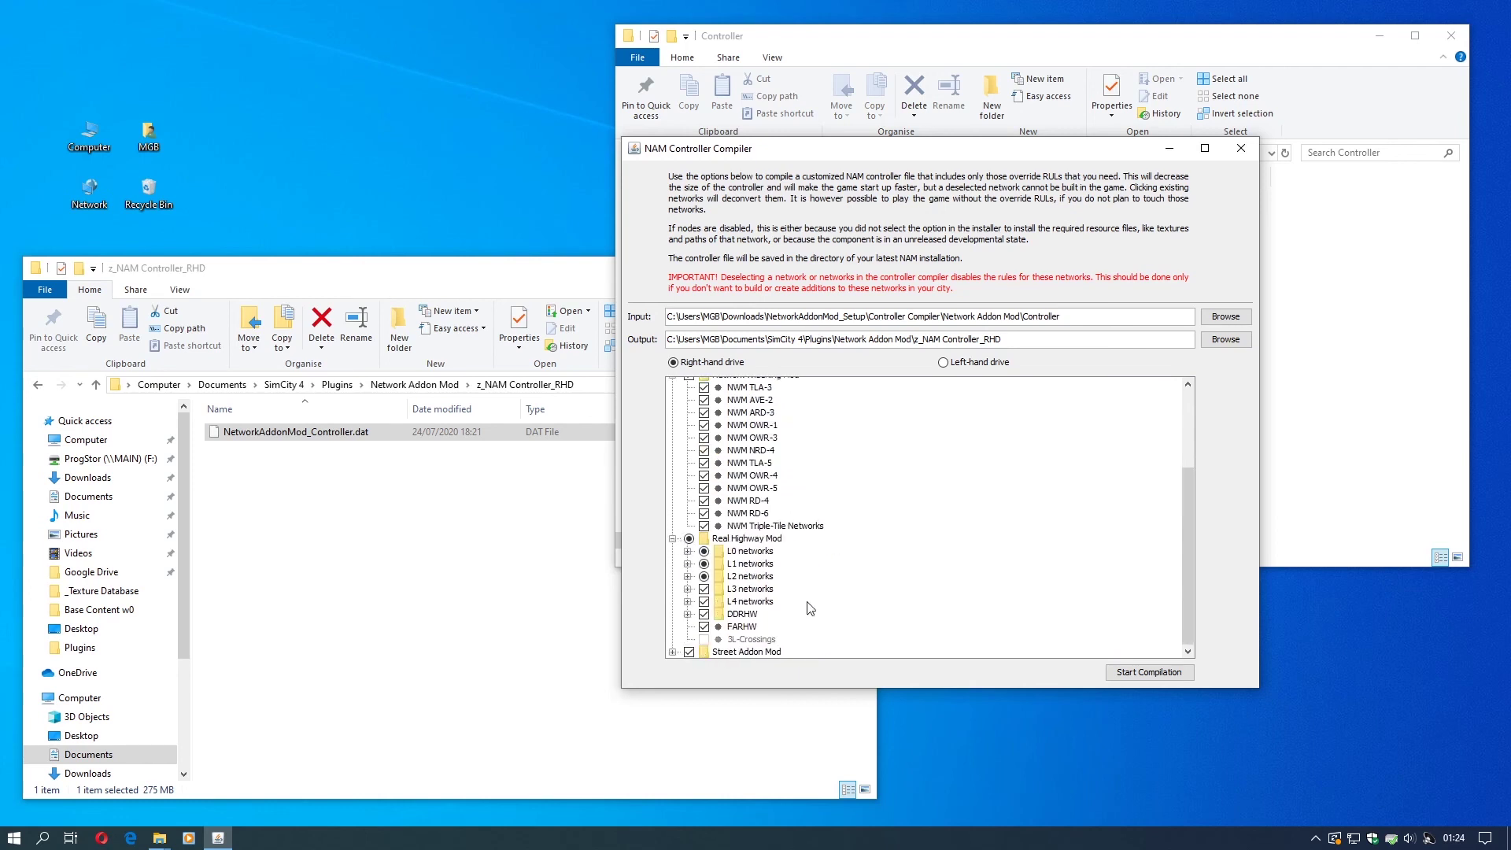
pyautogui.click(689, 539)
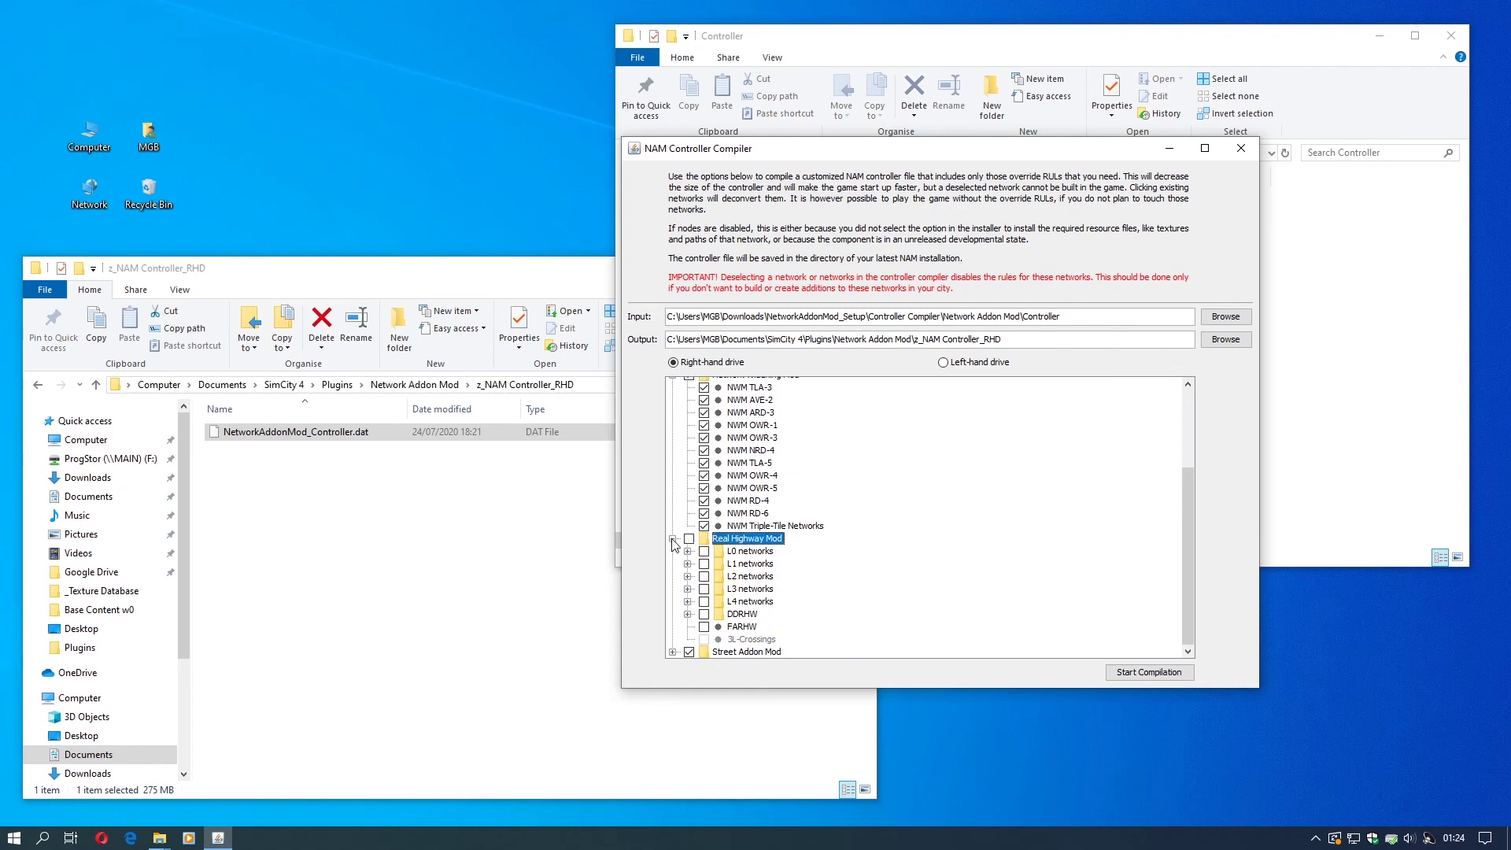
pyautogui.click(673, 539)
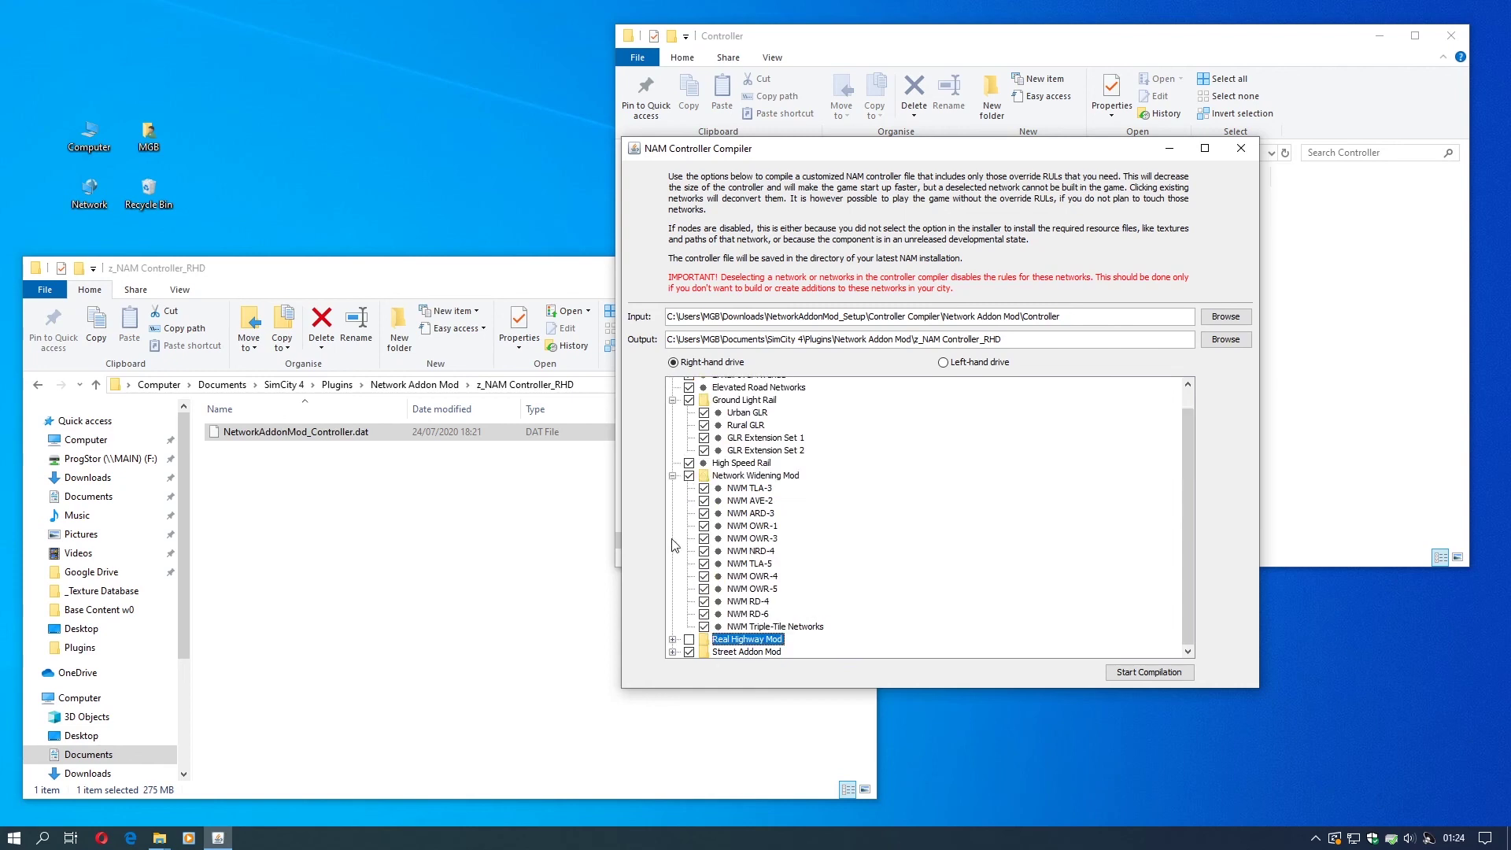
pyautogui.click(673, 475)
pyautogui.click(673, 421)
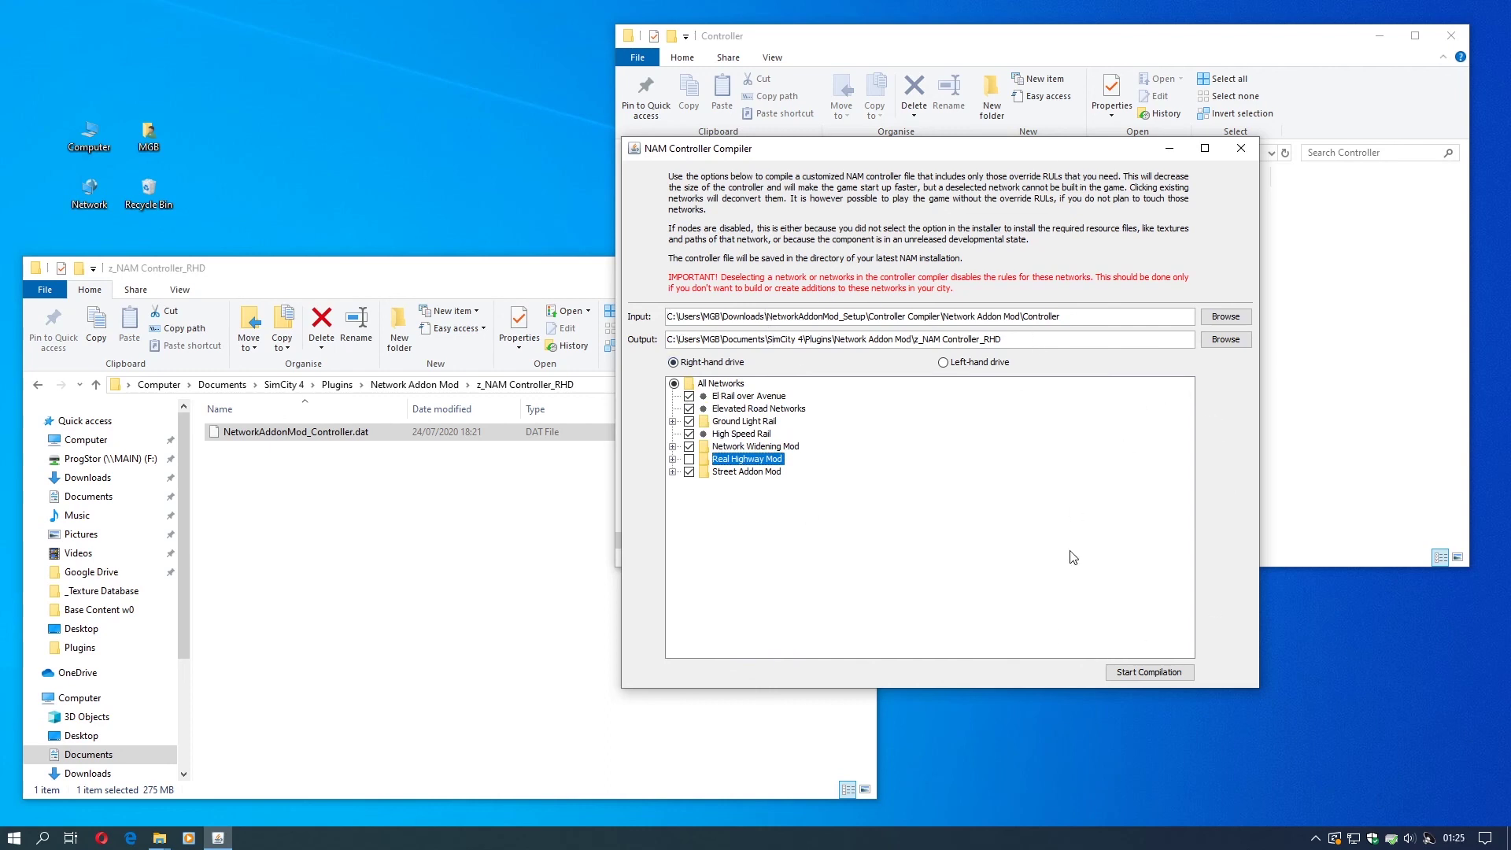
pyautogui.moveTo(307, 432); pyautogui.dragTo(384, 178)
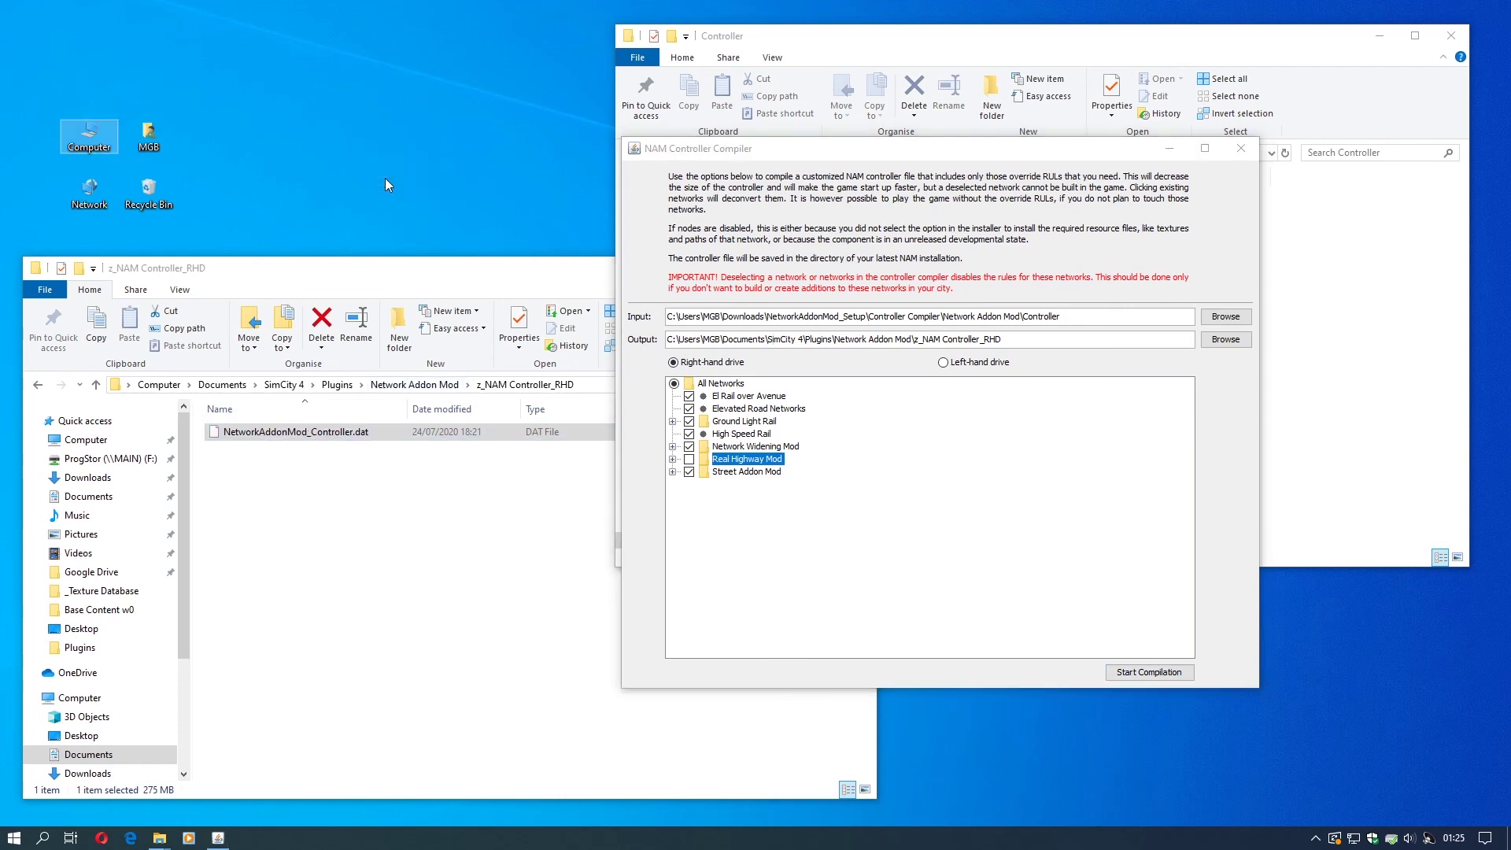
# Compile the controller, overwrite the existing NetworkAddonMod_Controller.dat, and acknowledge the success message.
pyautogui.click(1141, 673)
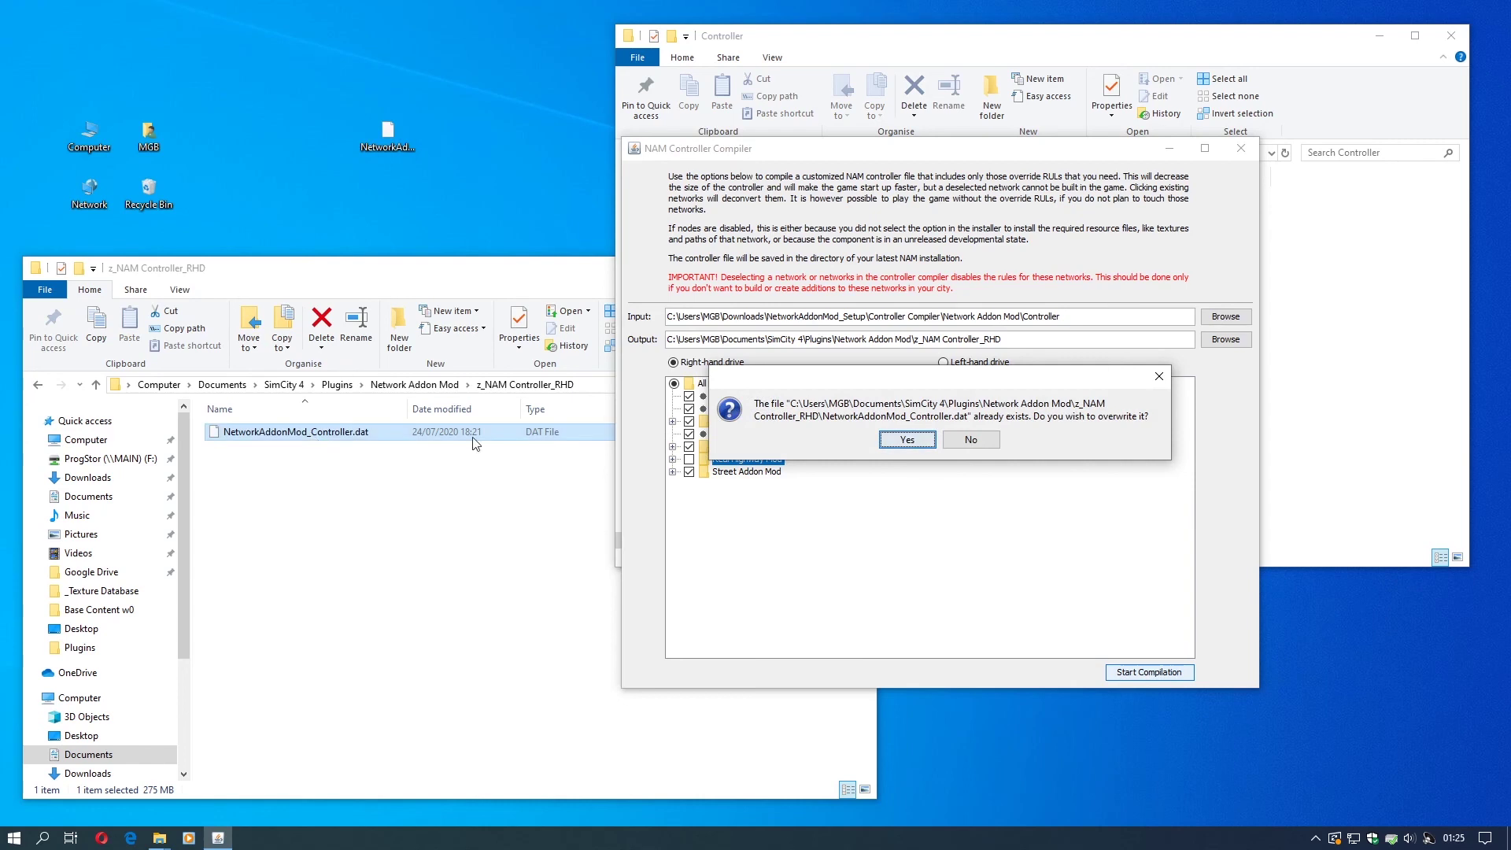
pyautogui.click(908, 442)
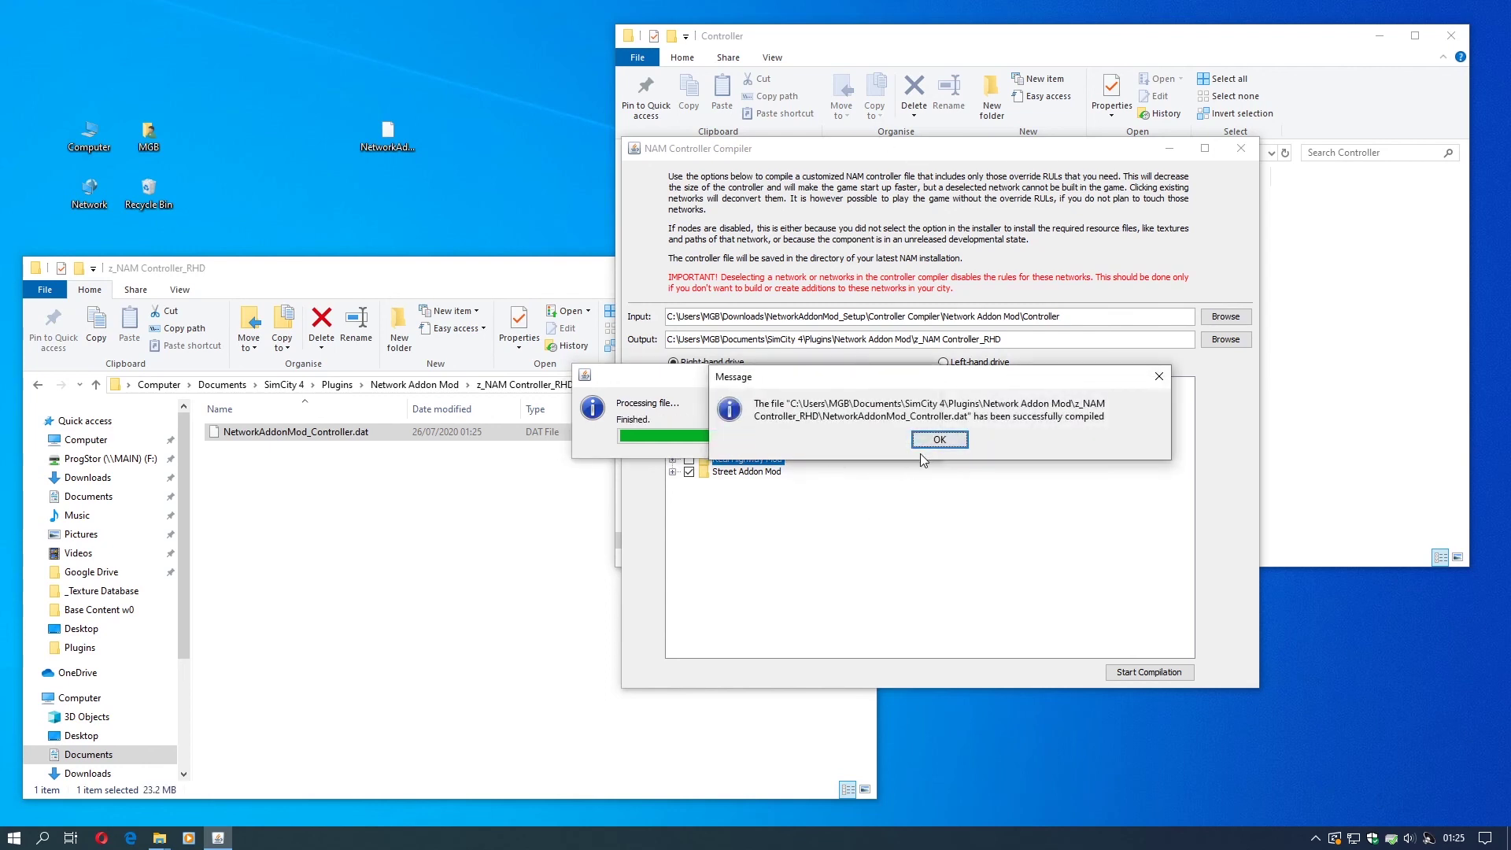
pyautogui.click(940, 440)
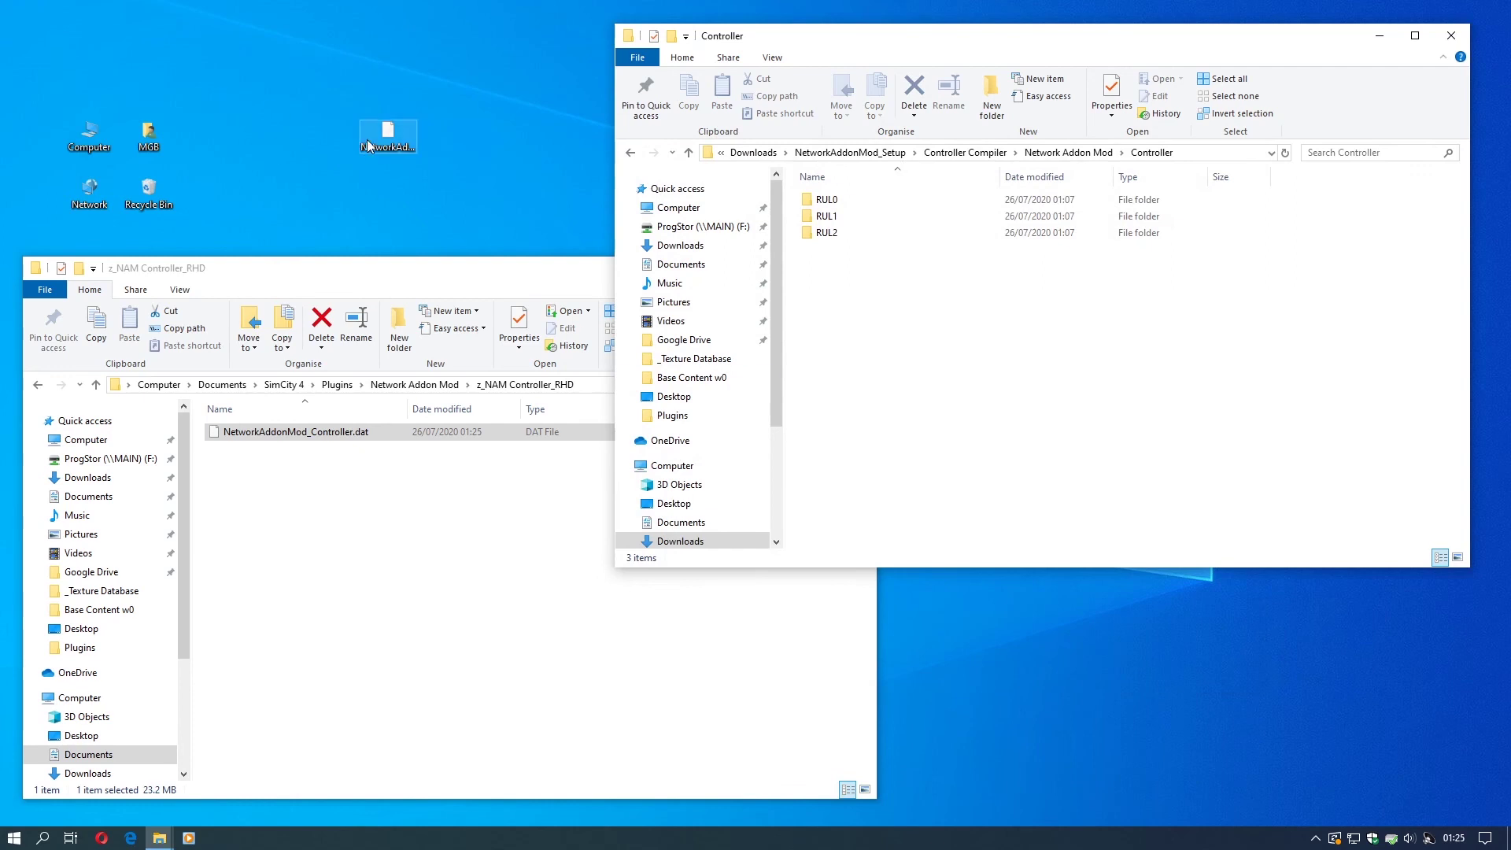
# Rename the Desktop backup to OLD_NetworkAddonMod_Controller.dat.
pyautogui.click(392, 153)
pyautogui.click(396, 172)
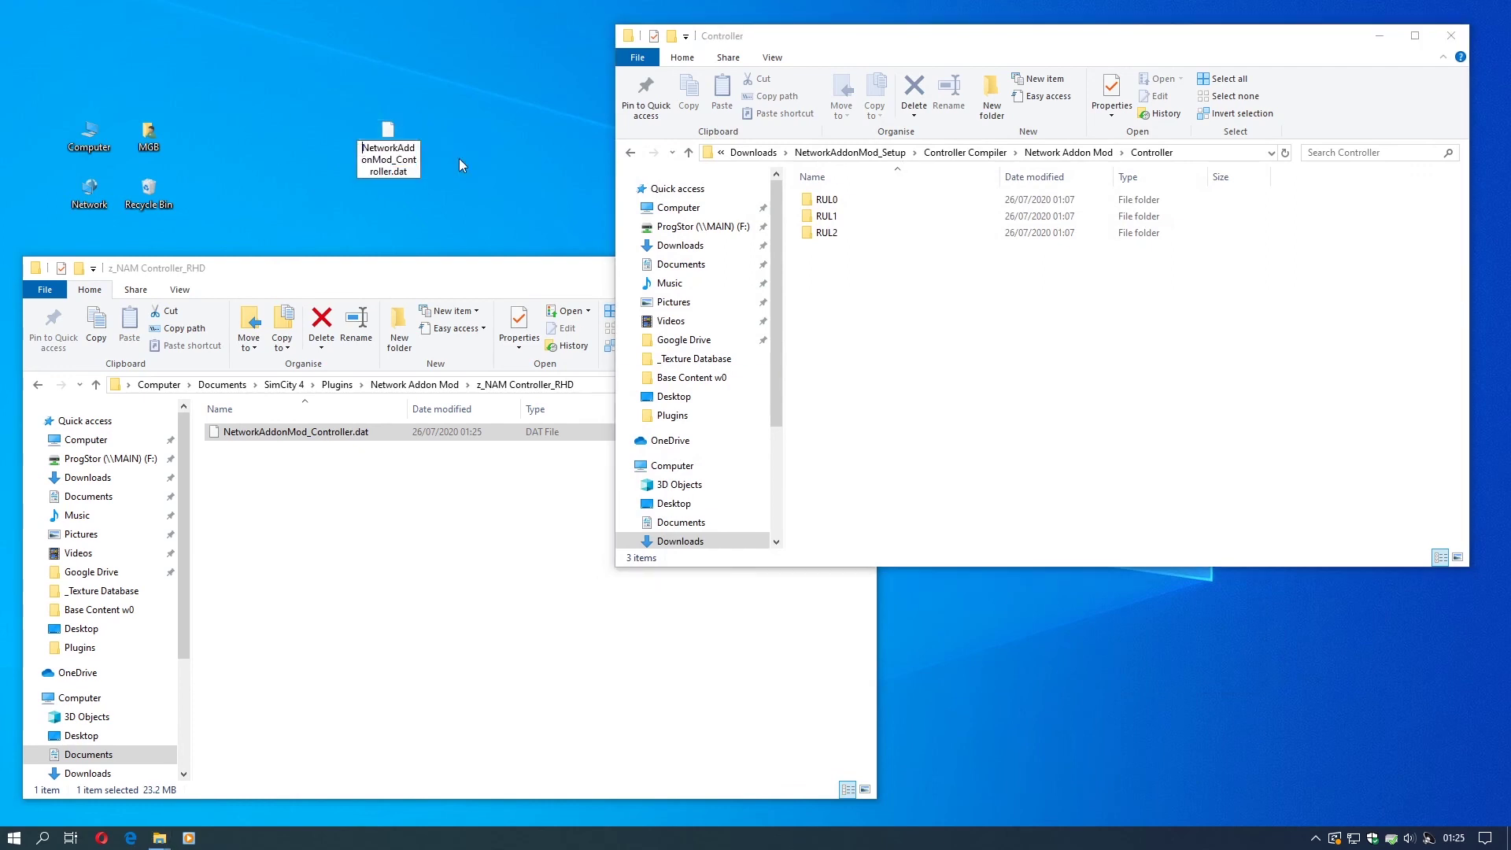
pyautogui.write('OLD +')
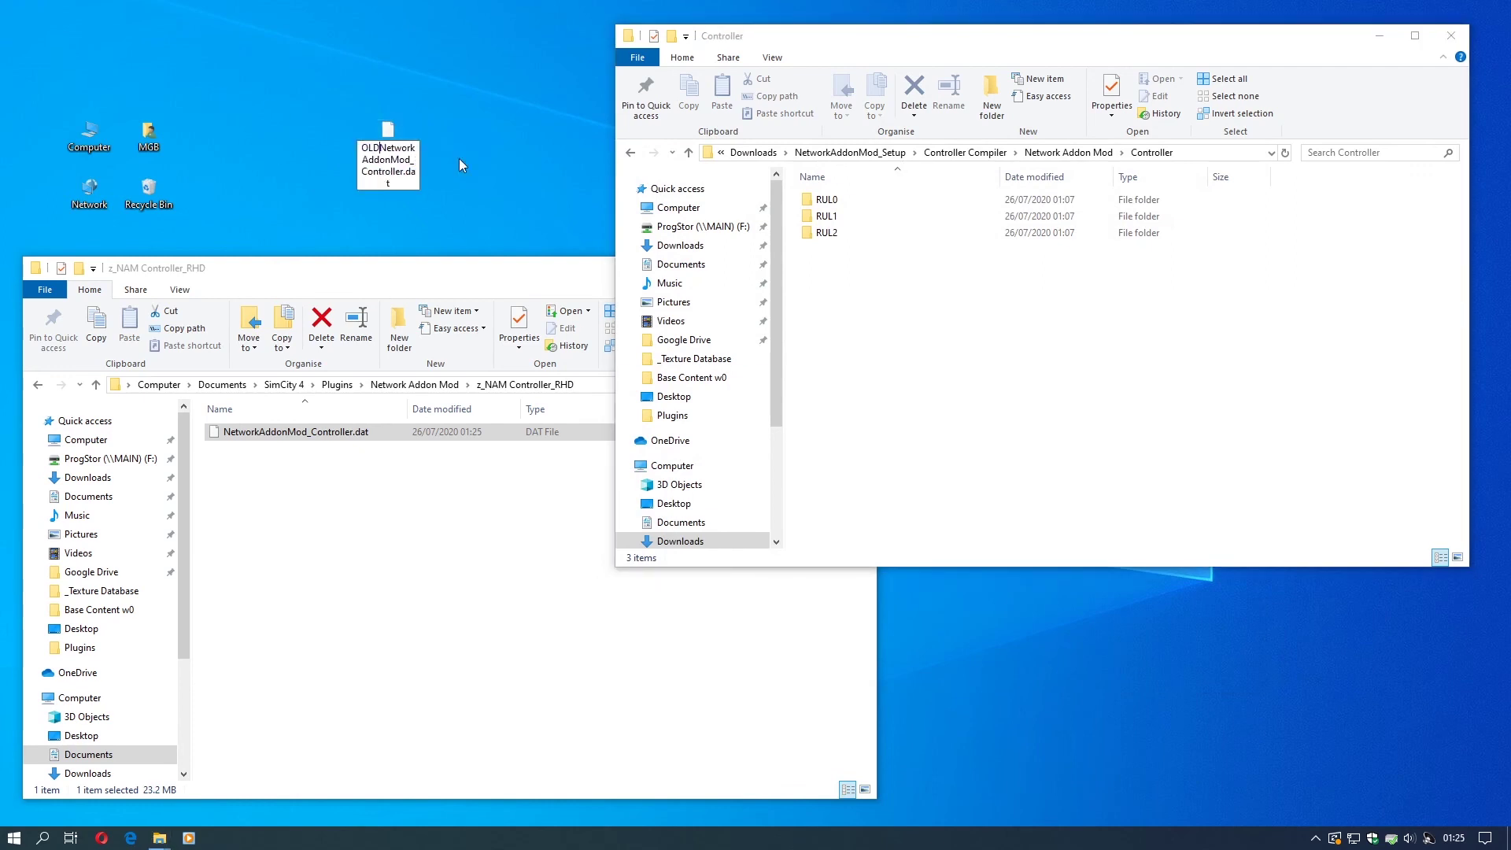
pyautogui.press('BackSpace')
pyautogui.press('BackSpace')
pyautogui.write('_')
pyautogui.press('Return')
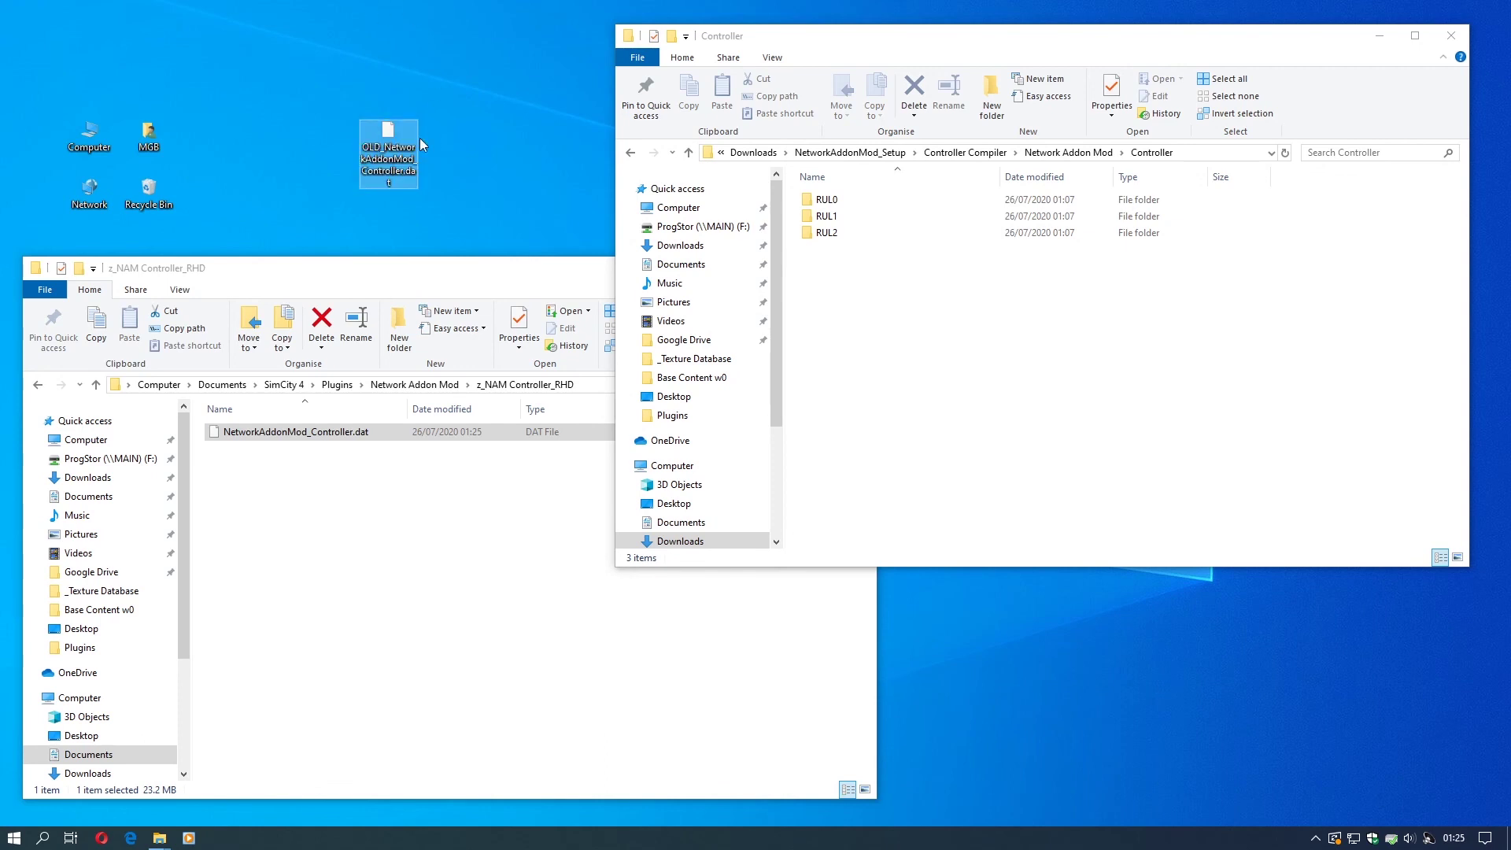
# Move the OLD_ backup into z_NAM Controller_RHD and compare it with the new controller.
pyautogui.moveTo(415, 142); pyautogui.dragTo(378, 515)
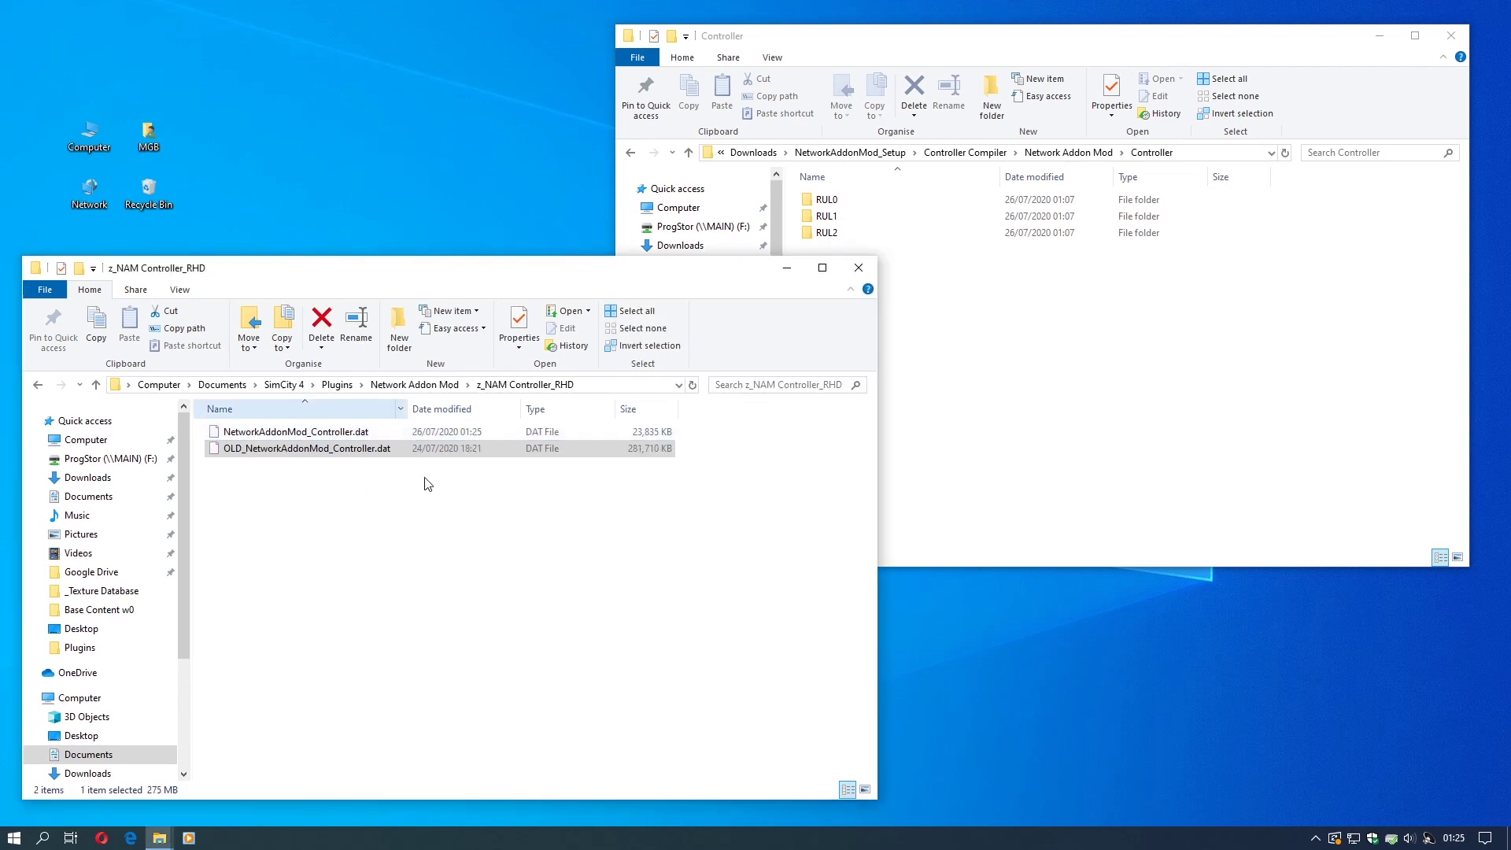
pyautogui.click(347, 454)
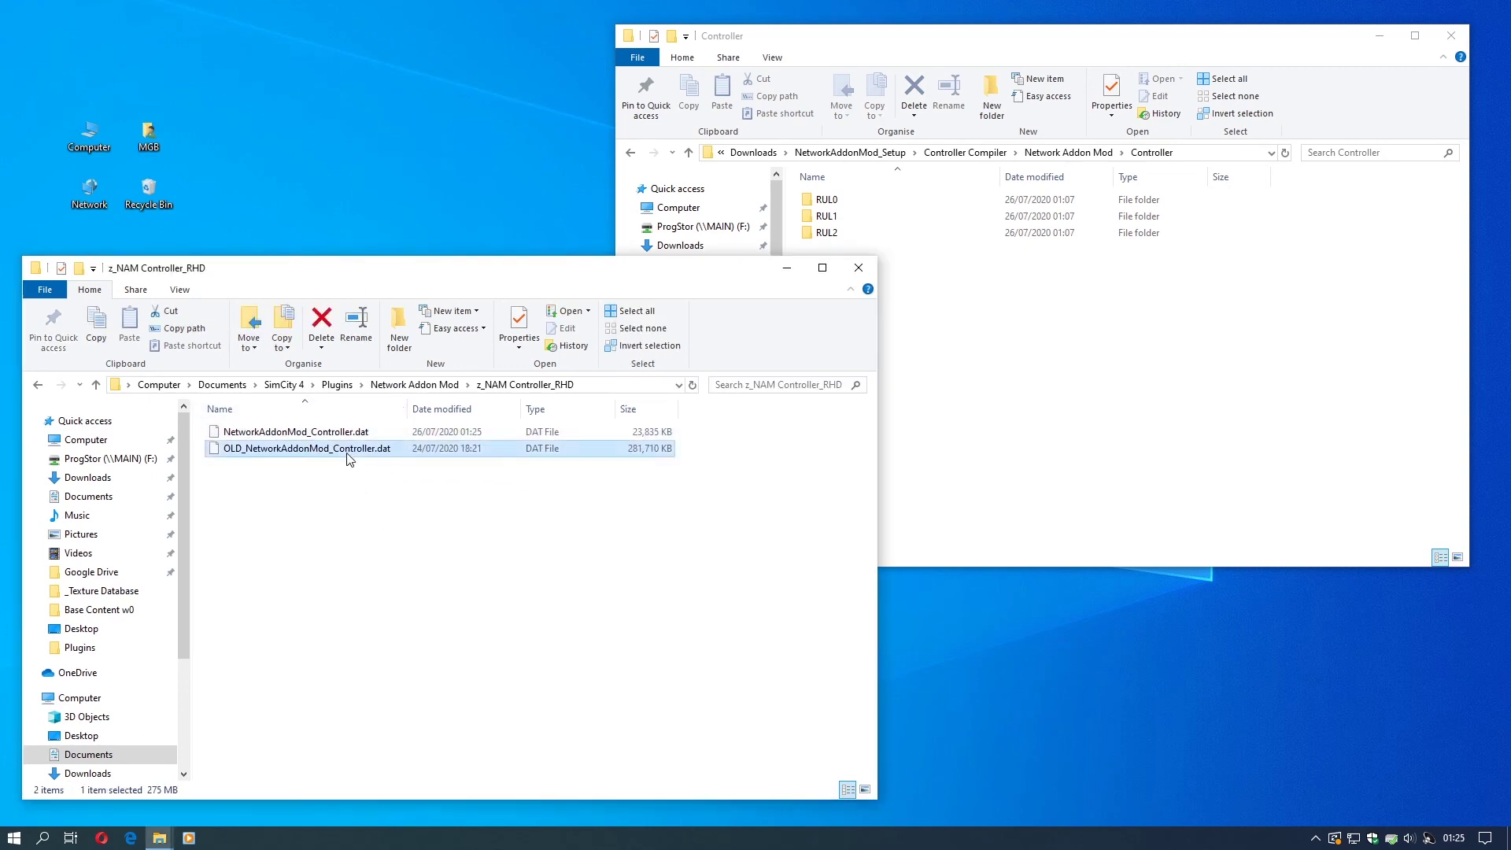
pyautogui.moveTo(219, 454); pyautogui.dragTo(668, 457)
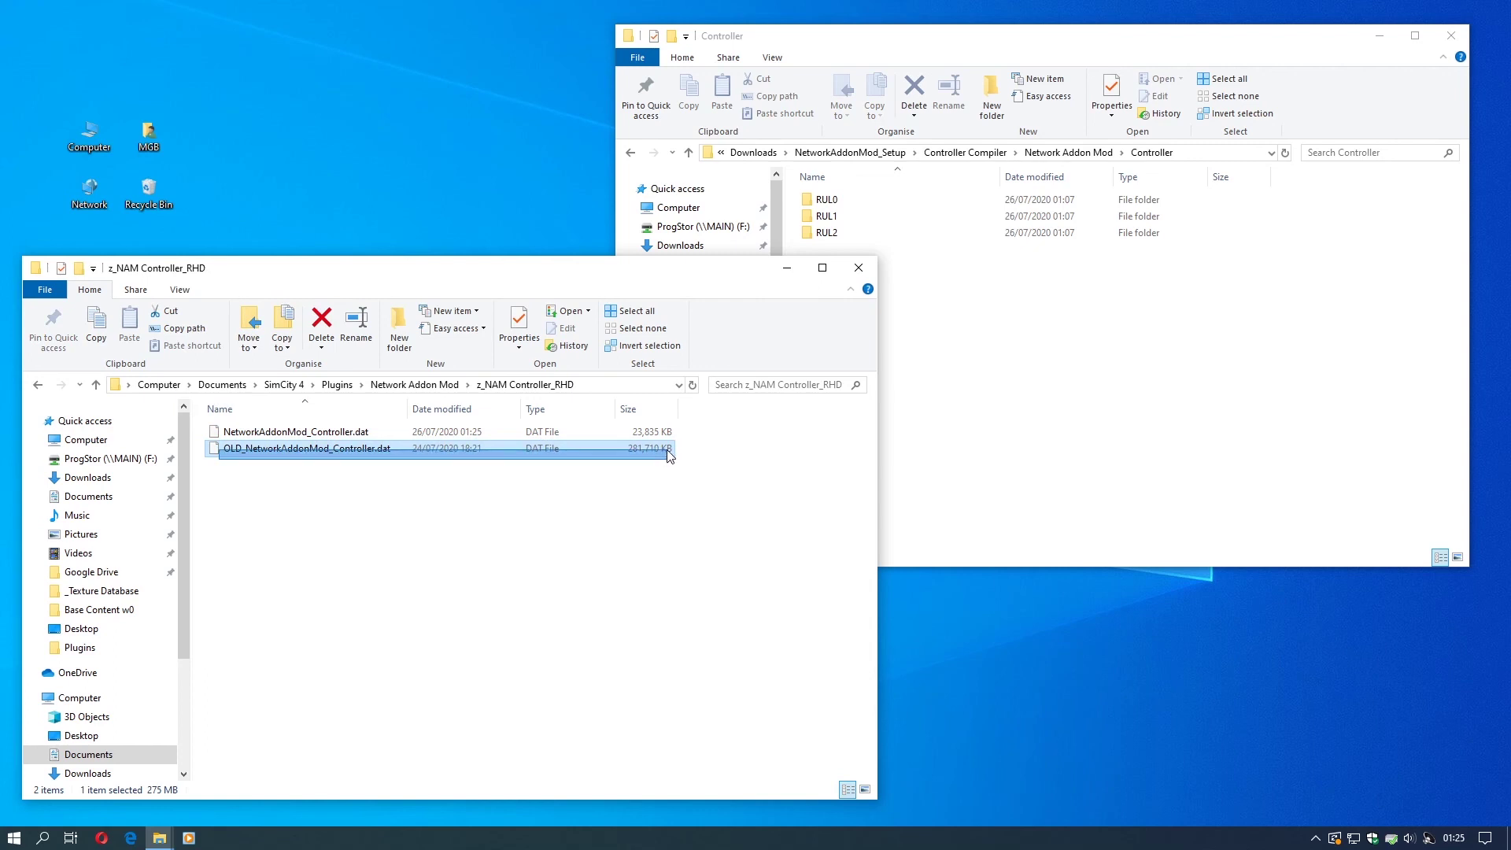
pyautogui.moveTo(668, 456); pyautogui.dragTo(660, 510)
pyautogui.click(598, 432)
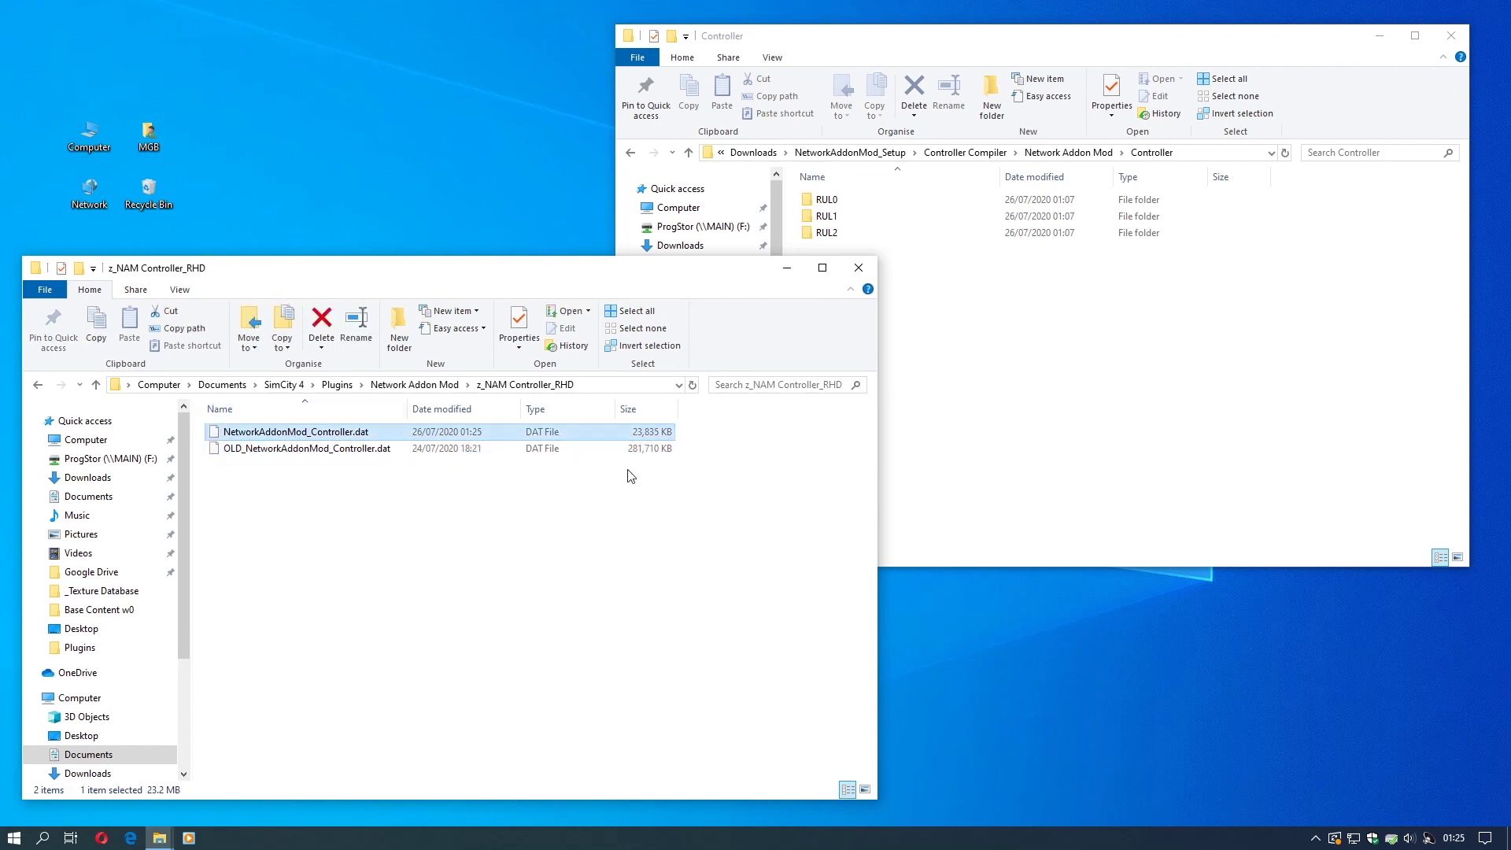
pyautogui.moveTo(711, 439); pyautogui.dragTo(722, 563)
pyautogui.click(671, 534)
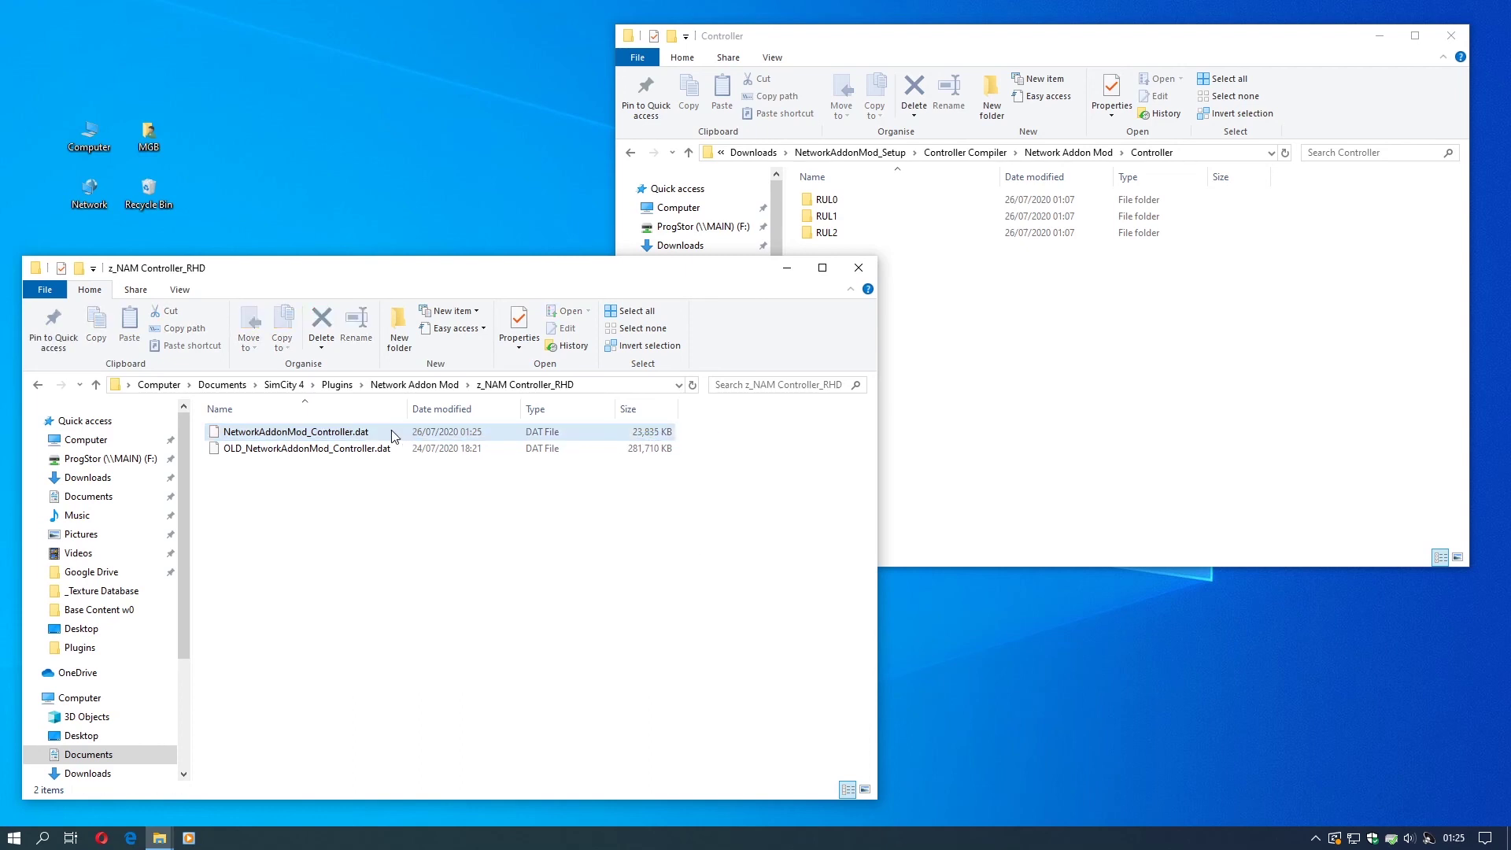
pyautogui.click(358, 448)
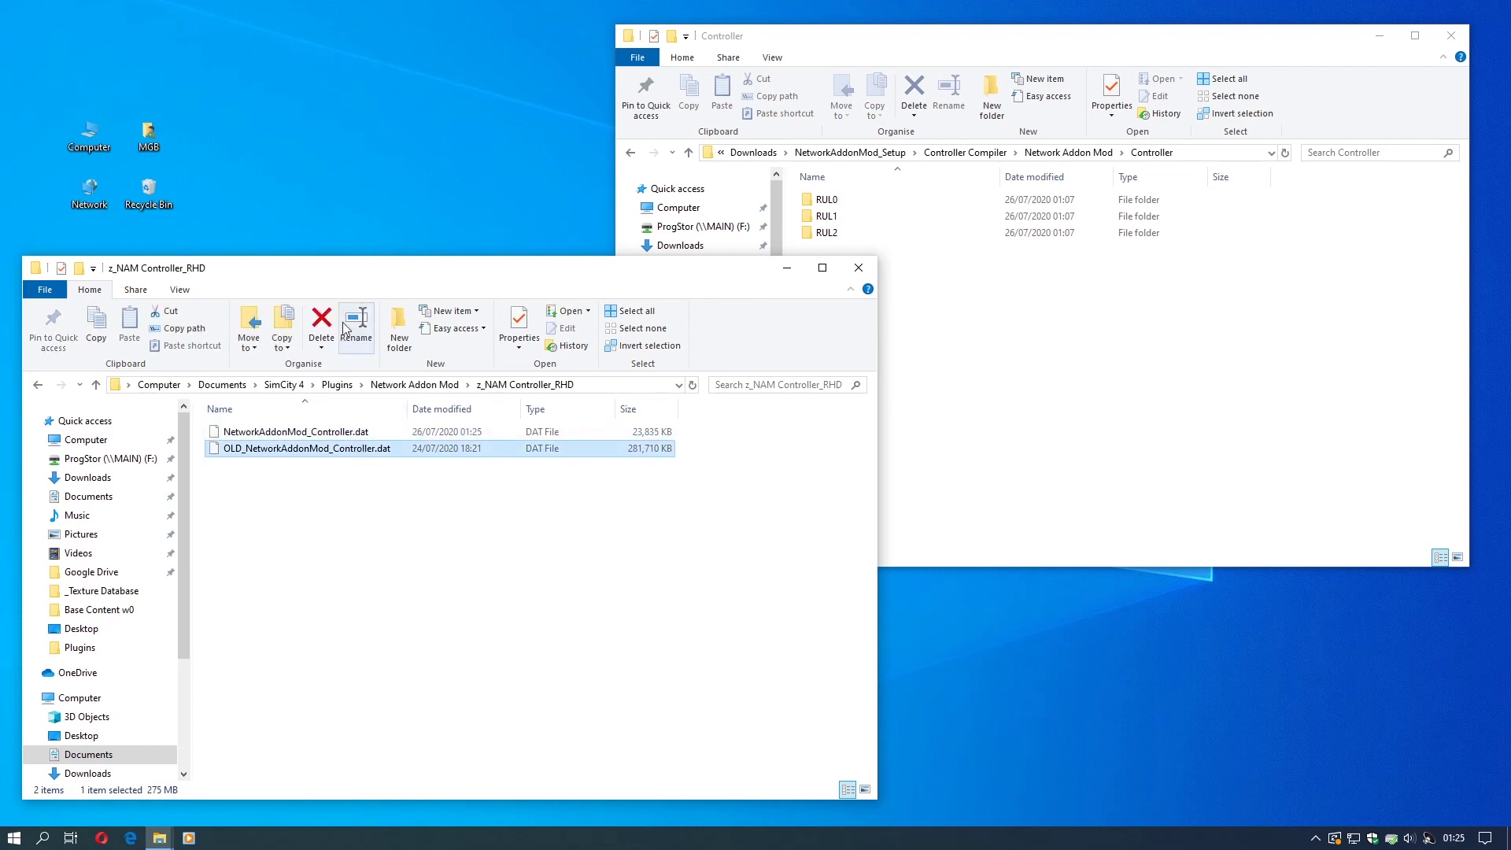
# Drag OLD_NetworkAddonMod_Controller.dat to the Recycle Bin.
pyautogui.moveTo(354, 283); pyautogui.dragTo(618, 288)
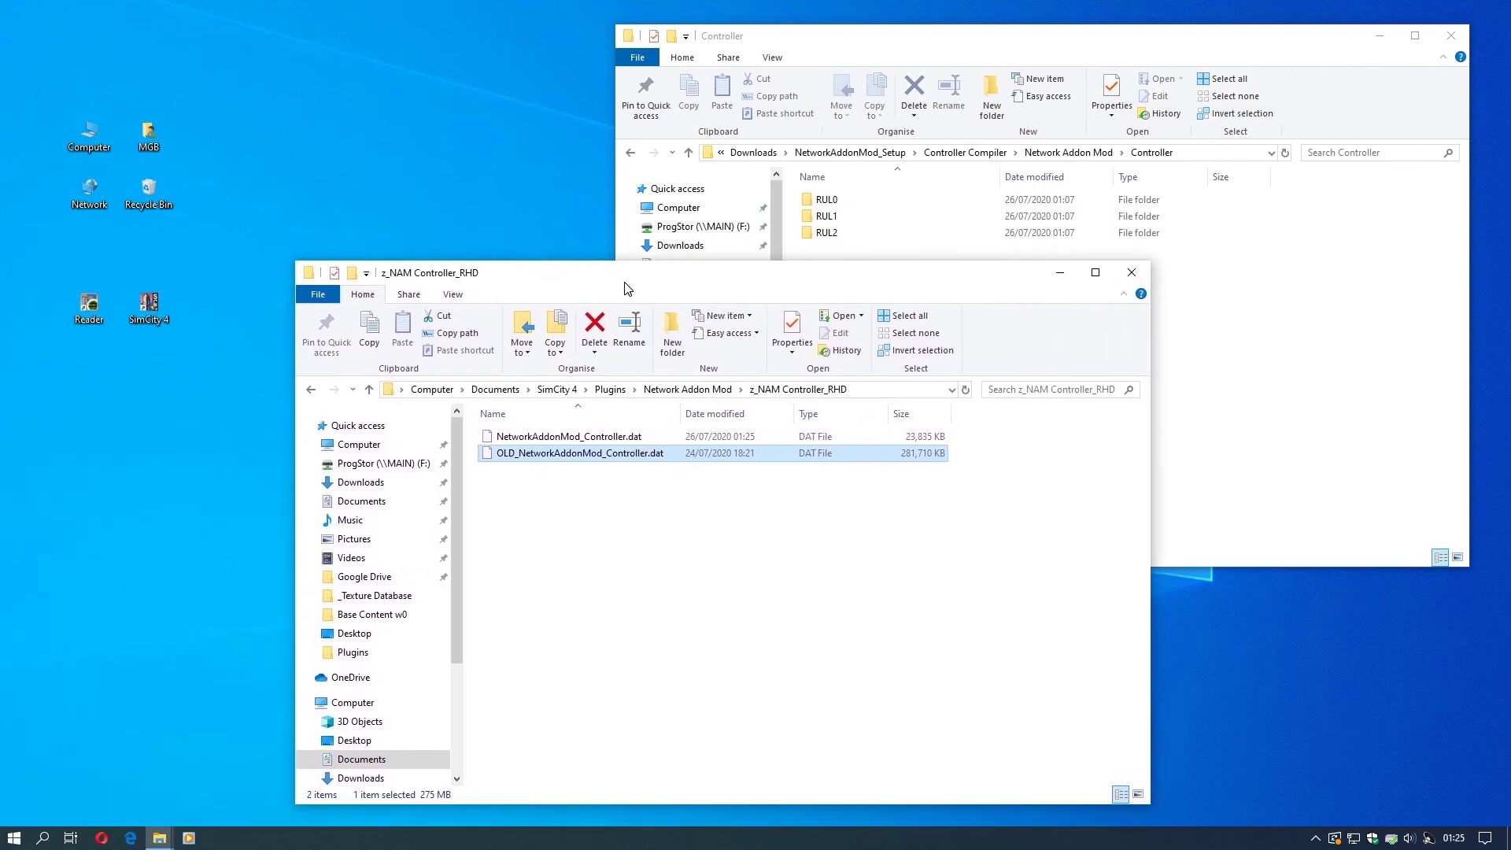
pyautogui.moveTo(478, 450); pyautogui.dragTo(206, 228)
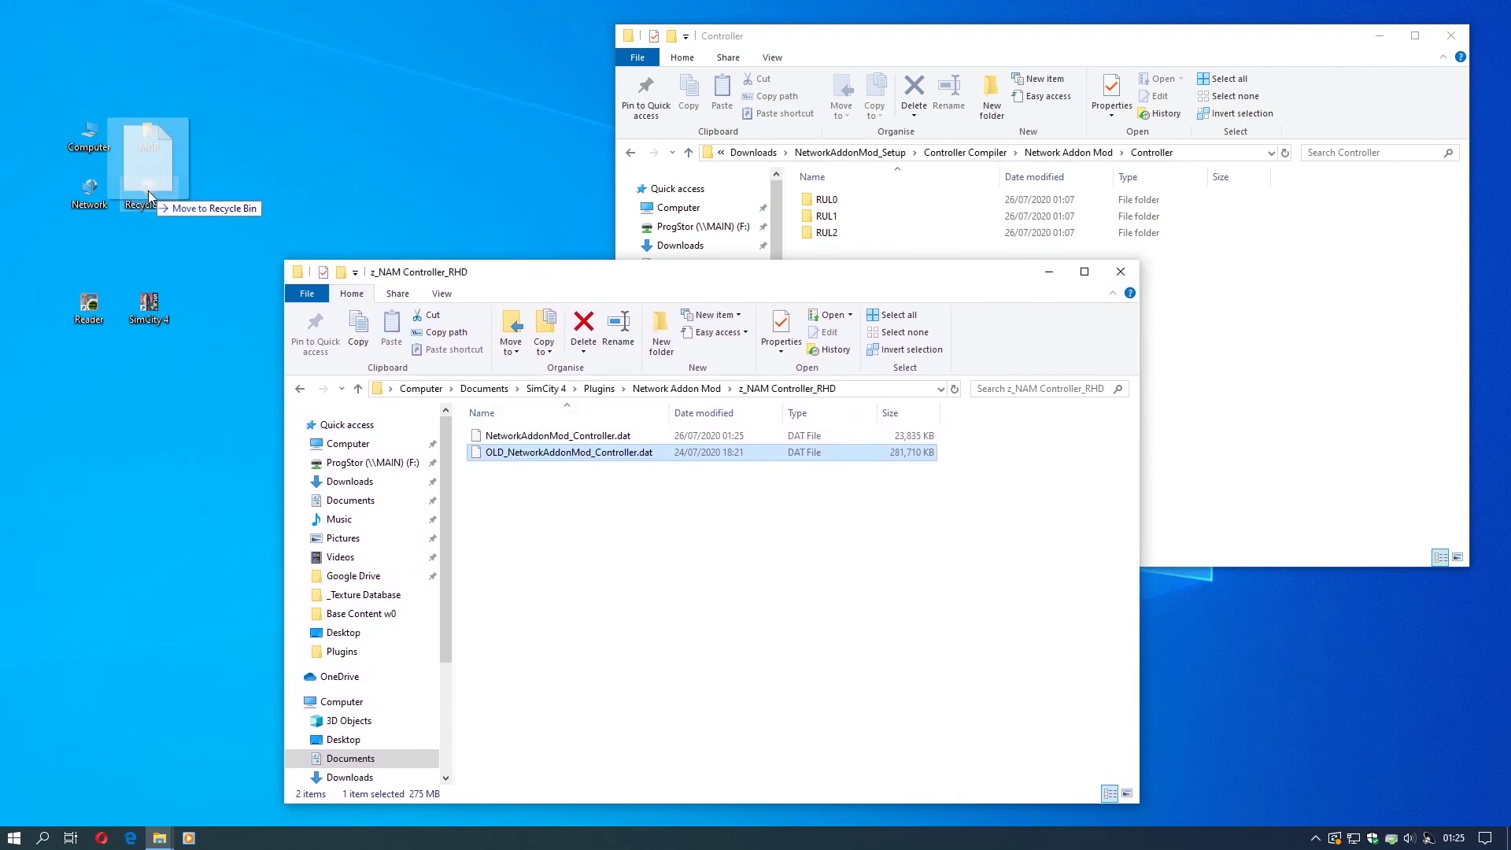